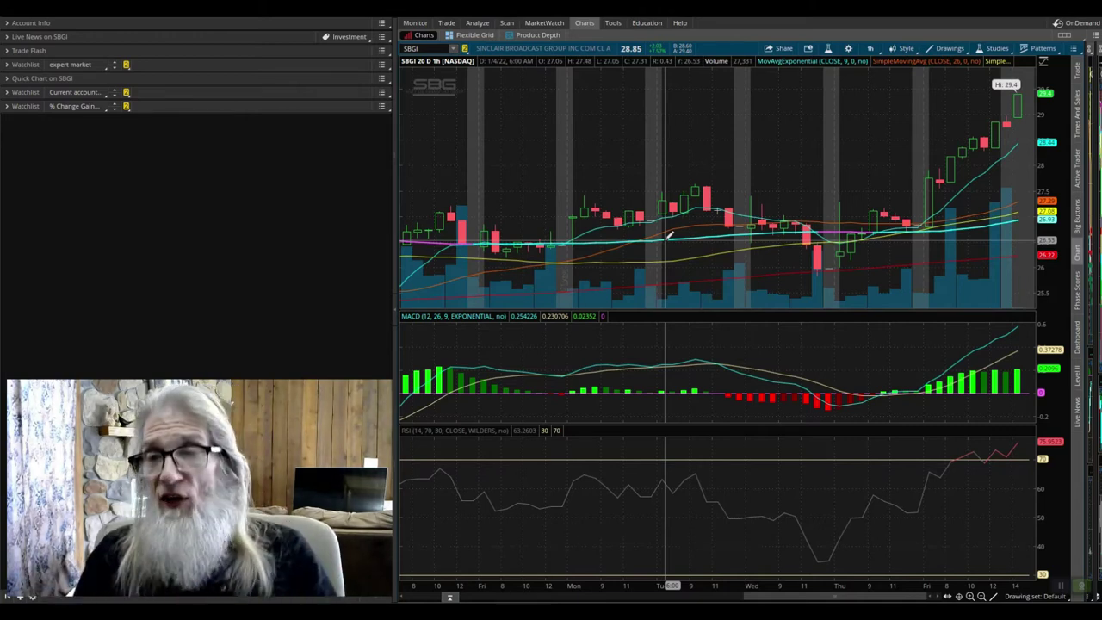
Remove all studies from the SBGI price chart and apply the change.
{"action": "left_click", "coordinate": [824, 47]}
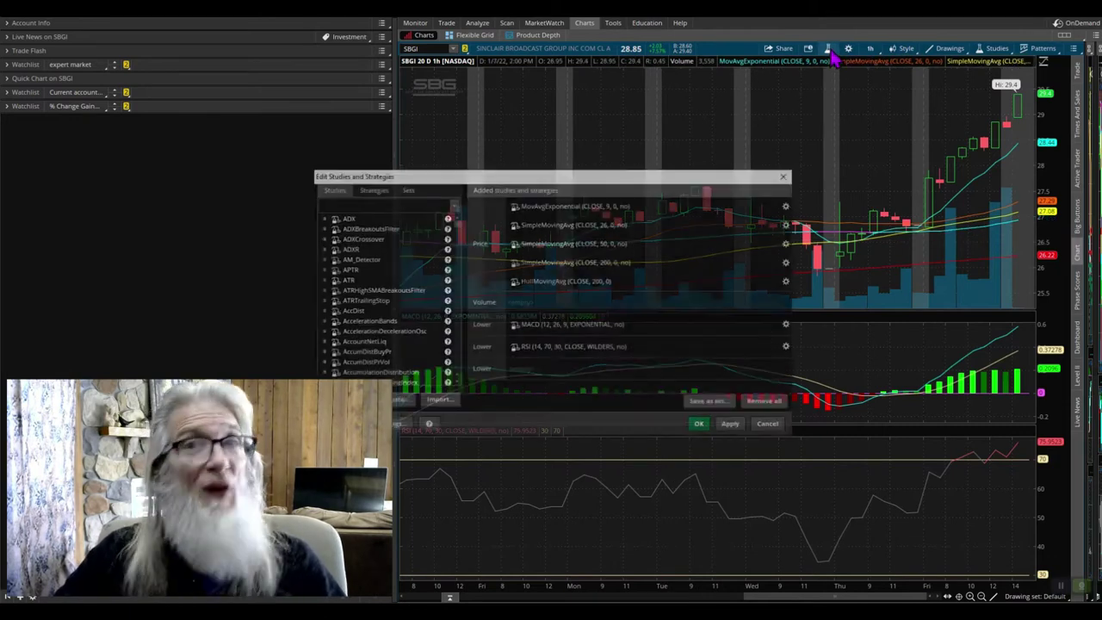
{"action": "left_click", "coordinate": [768, 402]}
{"action": "left_click", "coordinate": [732, 428]}
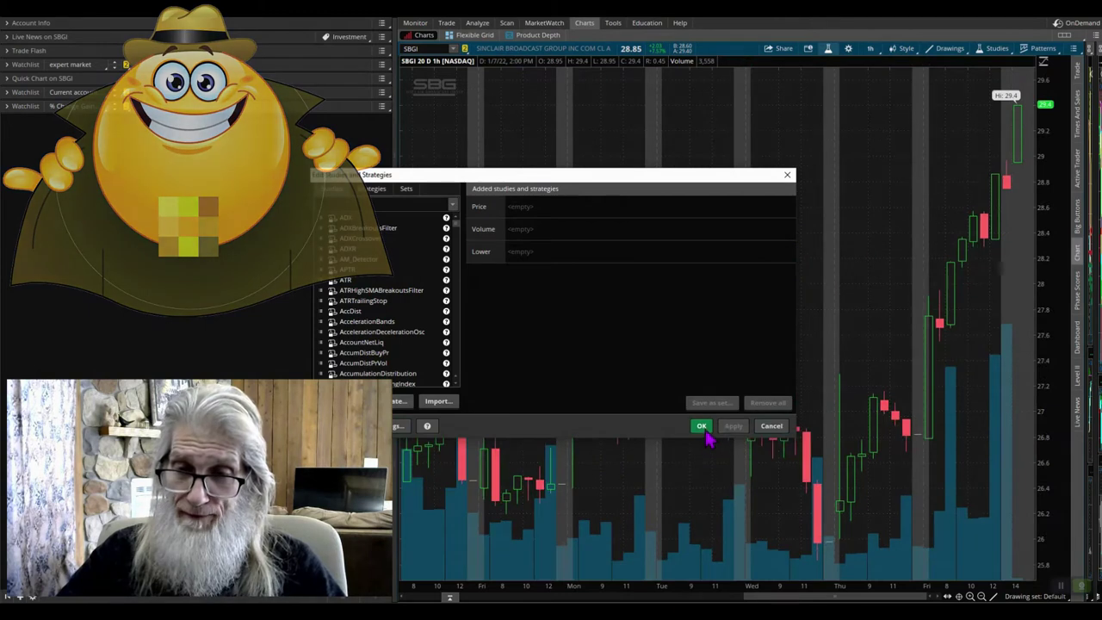
{"action": "left_click", "coordinate": [703, 427]}
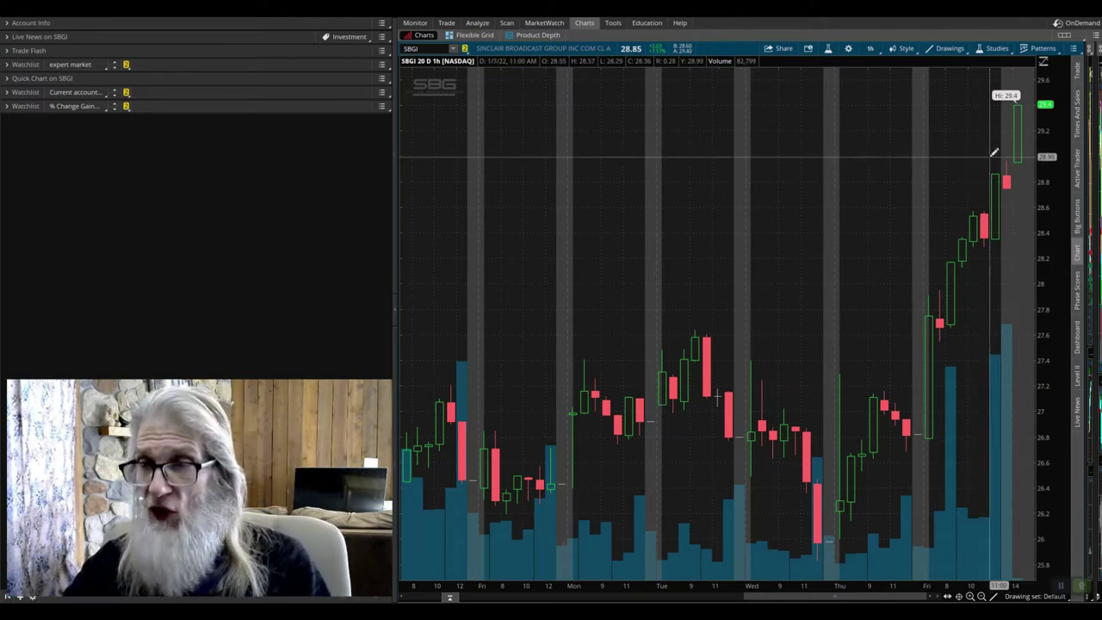
Reopen the studies and strategies editor, move it clear of the recent candles, and show its list of studies.
{"action": "left_click_drag", "start_coordinate": [1051, 379], "coordinate": [1051, 409]}
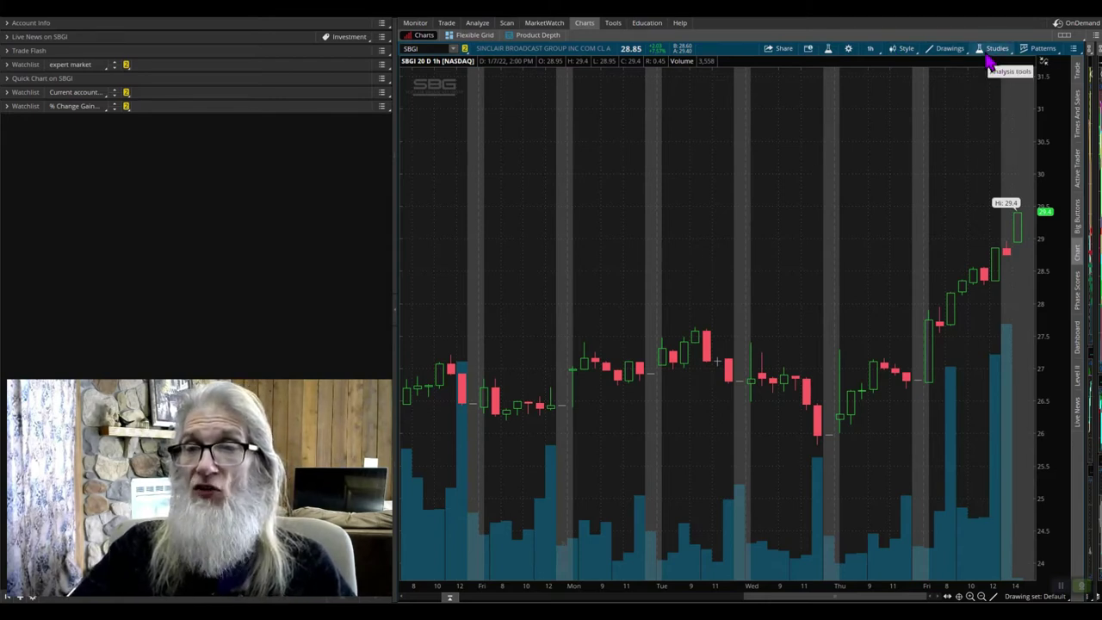
{"action": "left_click", "coordinate": [828, 51]}
{"action": "left_click_drag", "start_coordinate": [596, 172], "coordinate": [608, 92]}
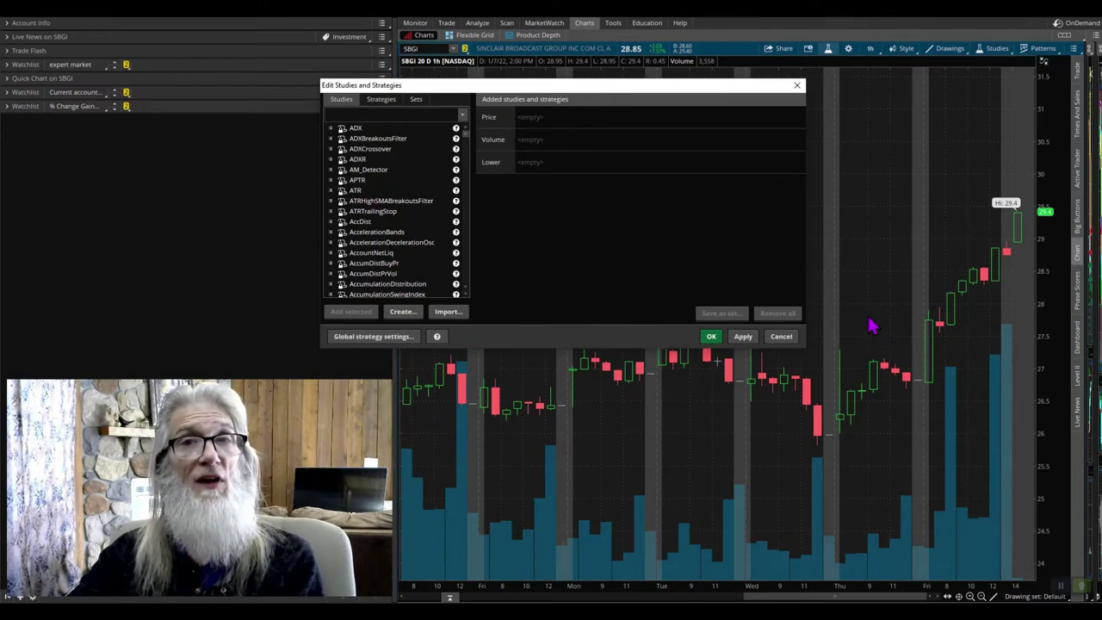
{"action": "left_click_drag", "start_coordinate": [656, 90], "coordinate": [355, 77]}
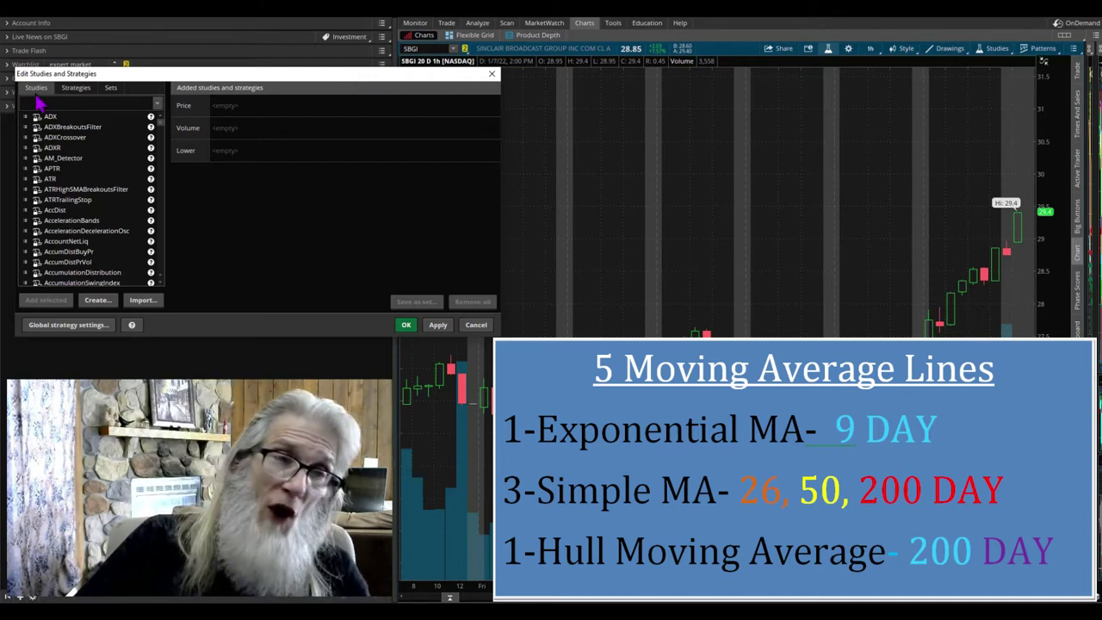
{"action": "left_click", "coordinate": [79, 90]}
{"action": "left_click", "coordinate": [110, 88]}
{"action": "left_click", "coordinate": [35, 88]}
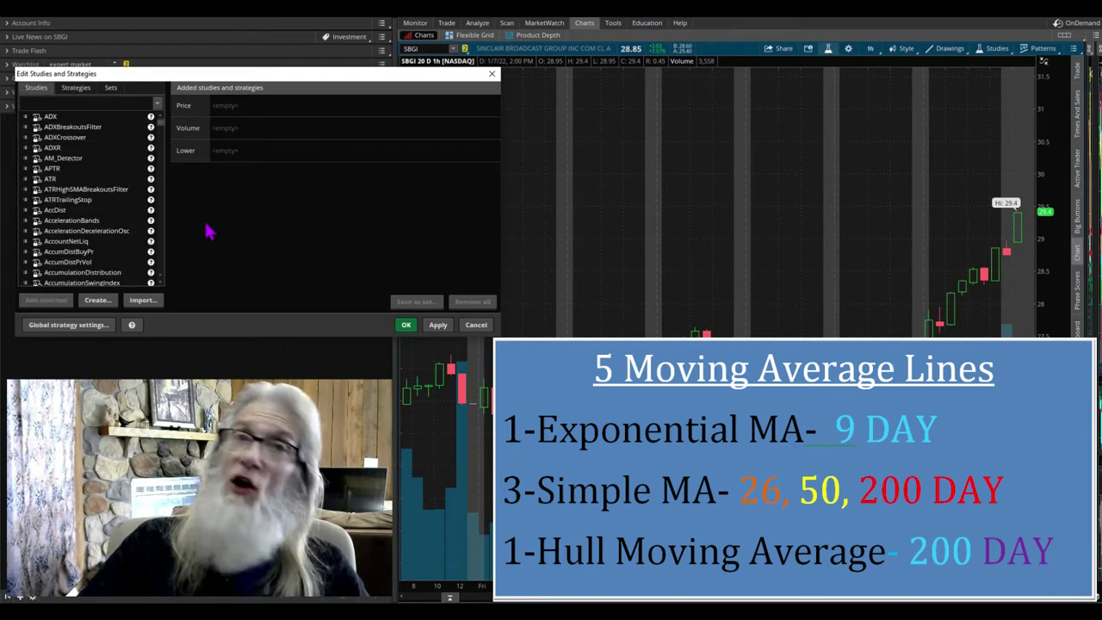
Find the MovAvgExponential study by searching for "exp" and add it to the chart's price studies.
{"action": "left_click", "coordinate": [55, 105]}
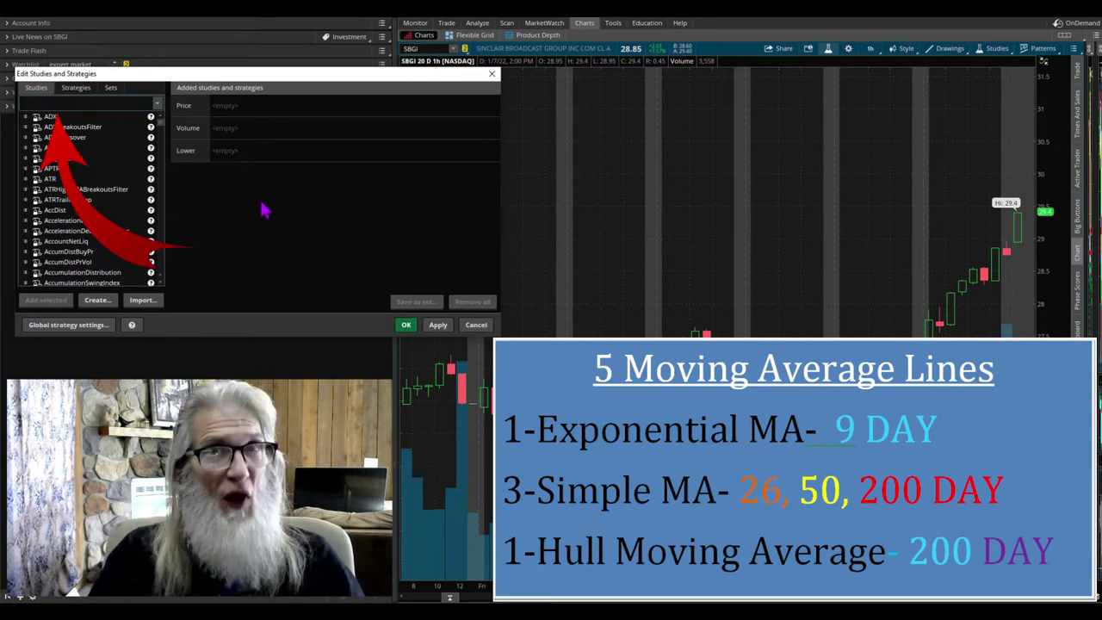
{"action": "type", "text": "exp"}
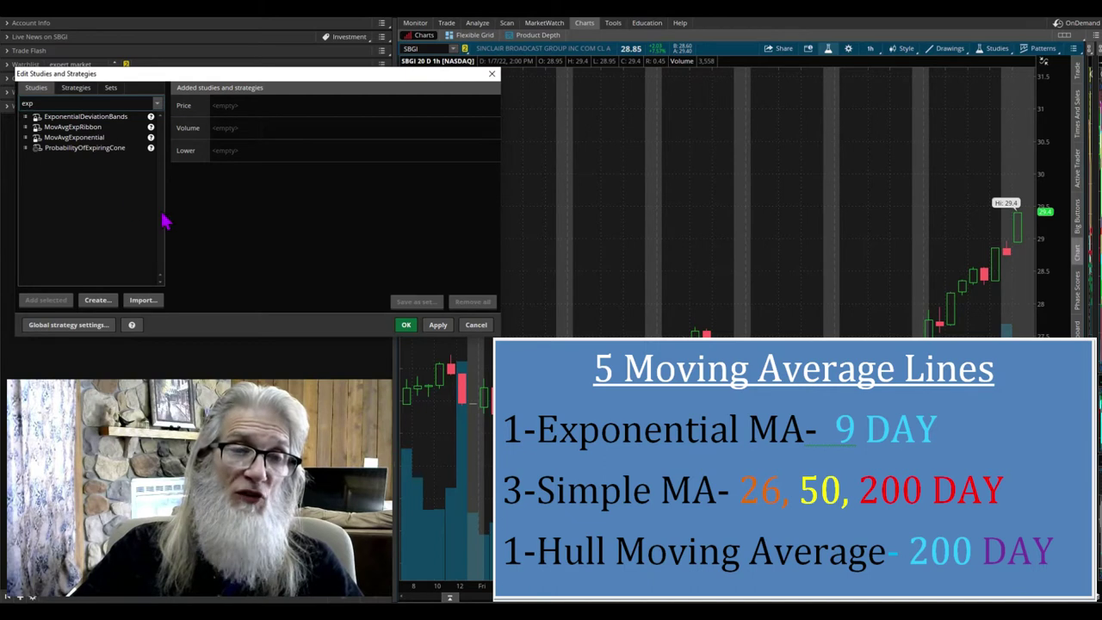
{"action": "left_click", "coordinate": [73, 139]}
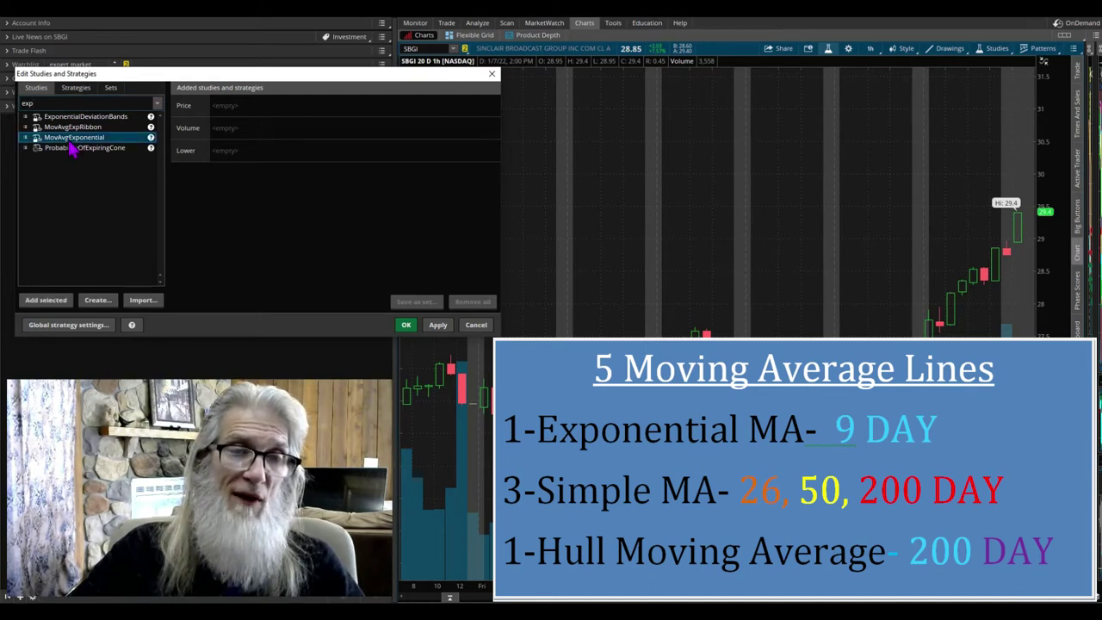
{"action": "left_click", "coordinate": [46, 300]}
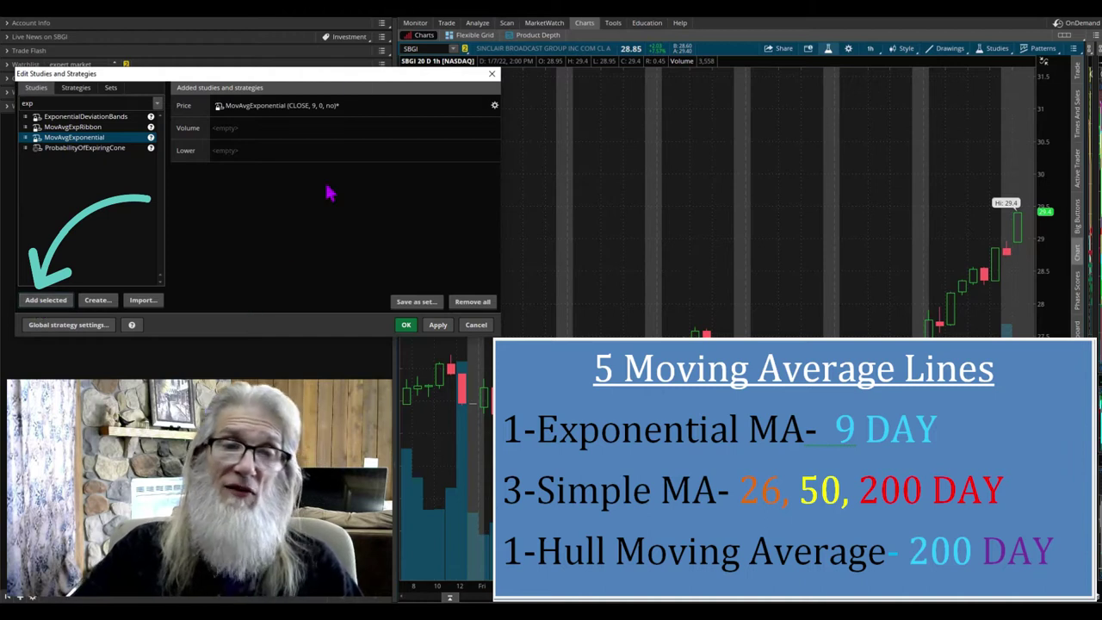
{"action": "left_click", "coordinate": [307, 102]}
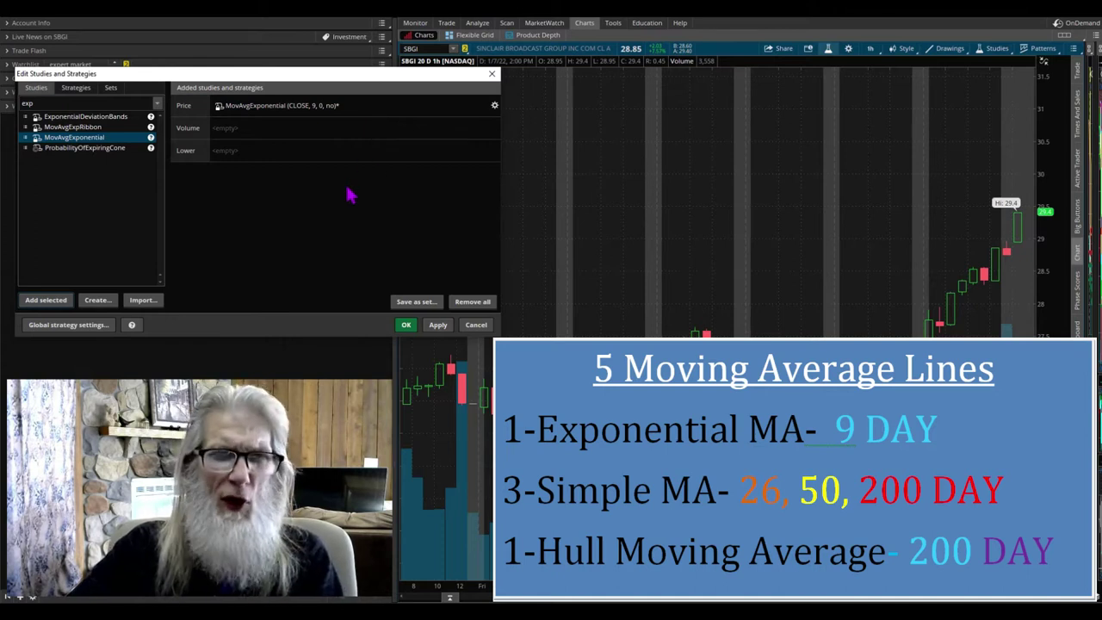
Search the studies for "simple" and add SimpleMovingAvg to the price studies three times.
{"action": "left_click", "coordinate": [60, 102]}
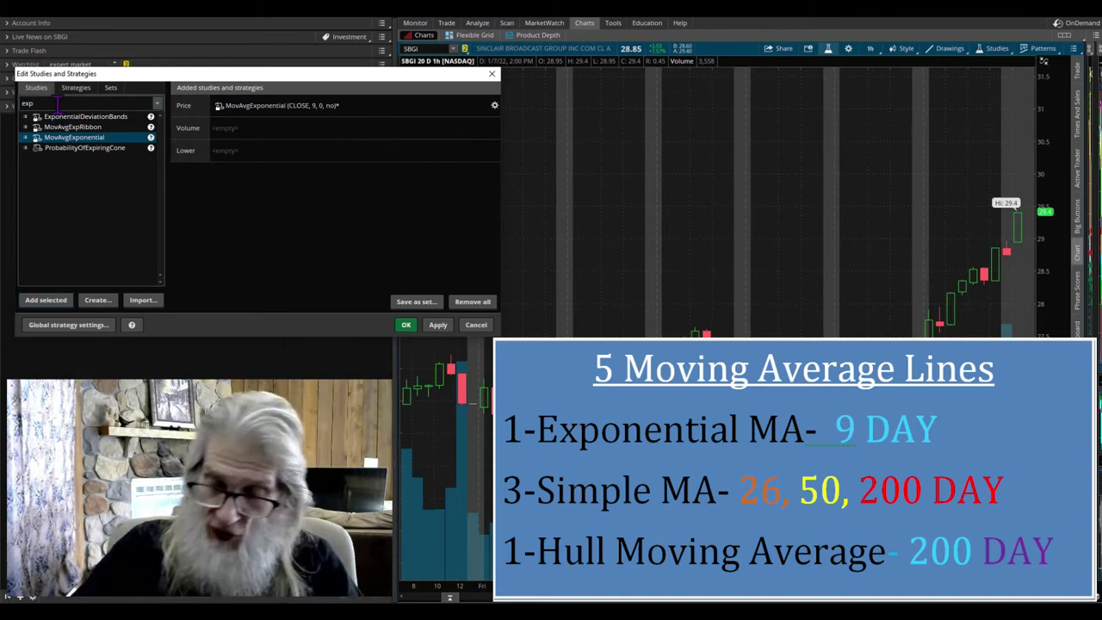
{"action": "key", "text": "BackSpace"}
{"action": "key", "text": "BackSpace"}
{"action": "key", "text": "BackSpace"}
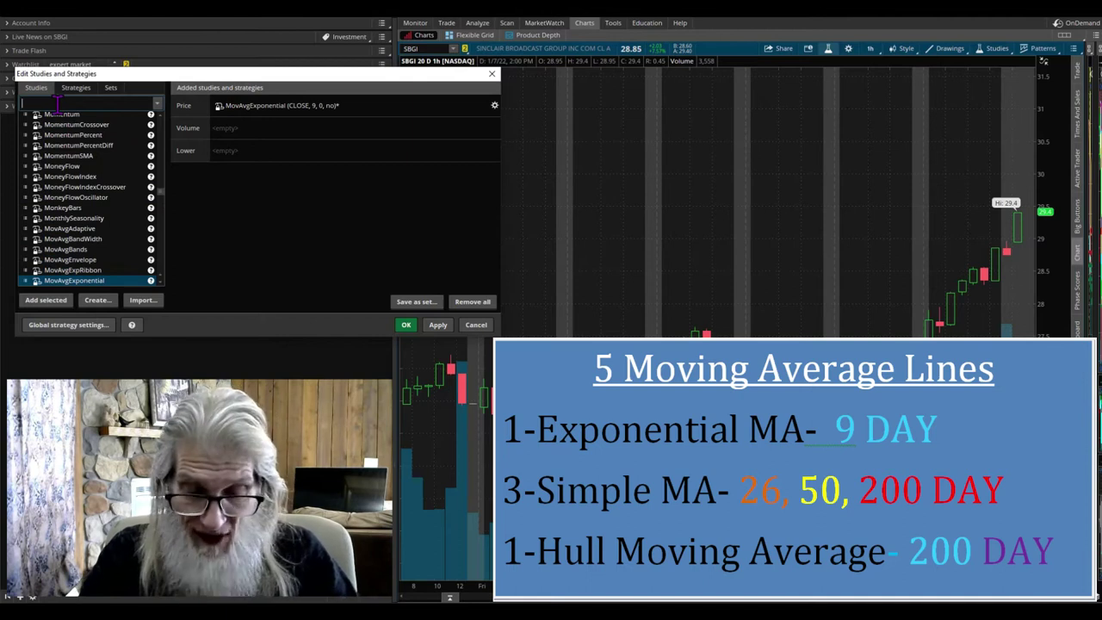
{"action": "type", "text": "simple"}
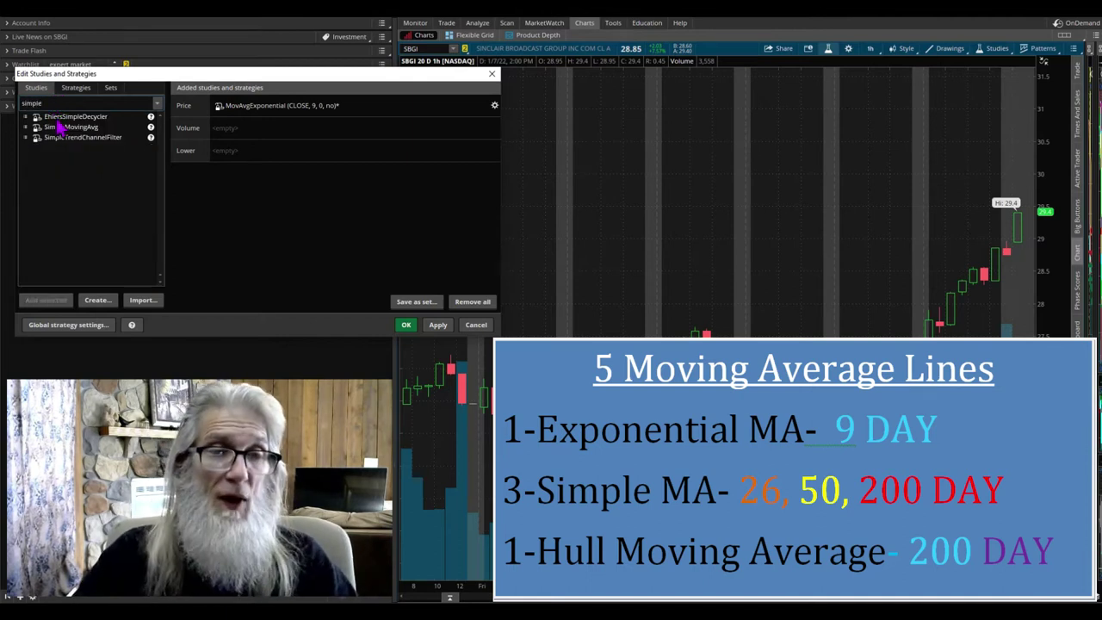
{"action": "left_click", "coordinate": [52, 127]}
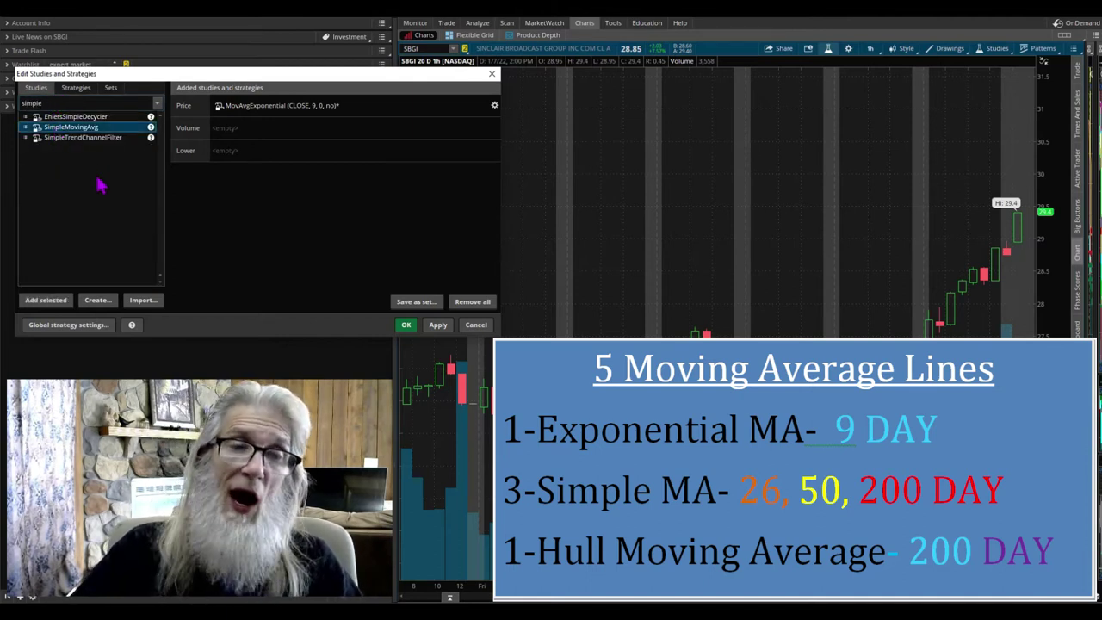
{"action": "left_click", "coordinate": [48, 301]}
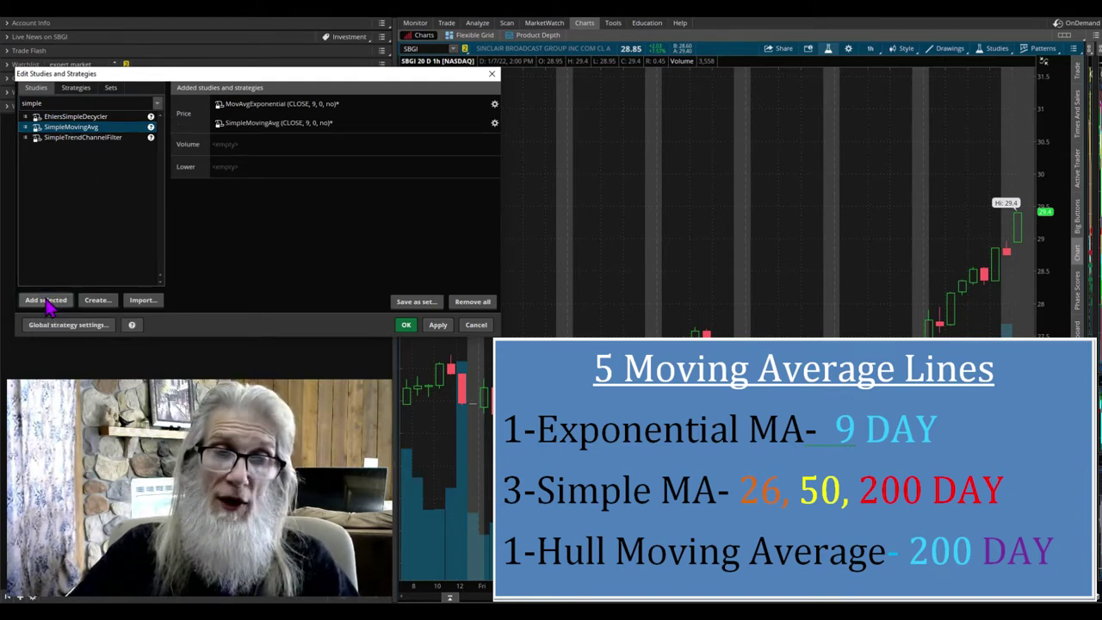
{"action": "left_click", "coordinate": [49, 302]}
{"action": "left_click", "coordinate": [48, 302]}
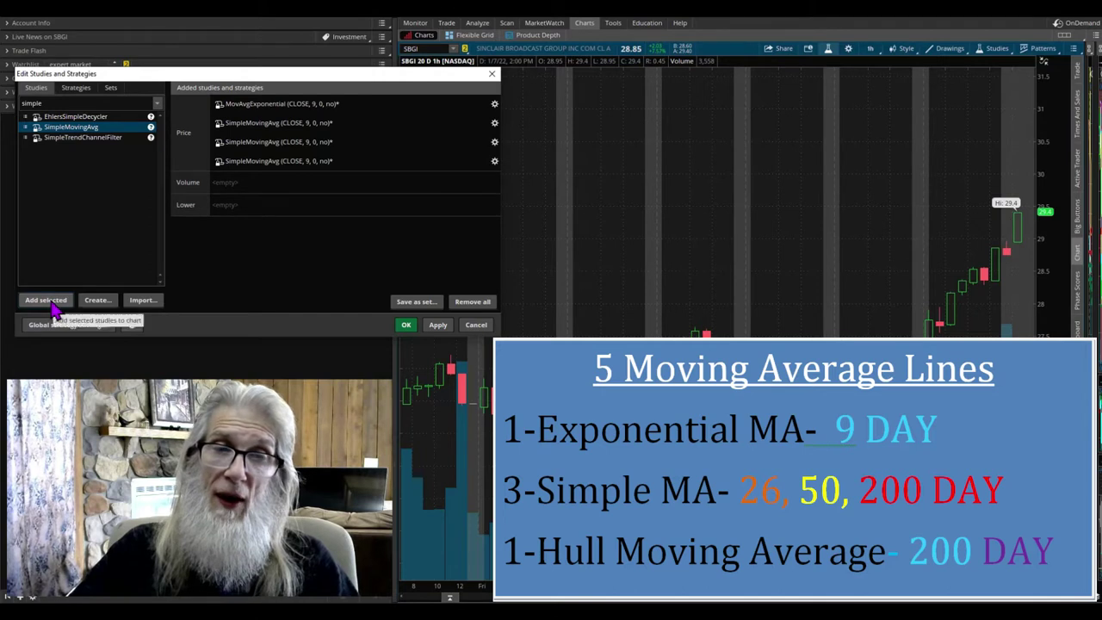
Search the studies for "hull" and add HullMovingAvg to the price studies.
{"action": "left_click", "coordinate": [50, 102]}
{"action": "type", "text": "sim"}
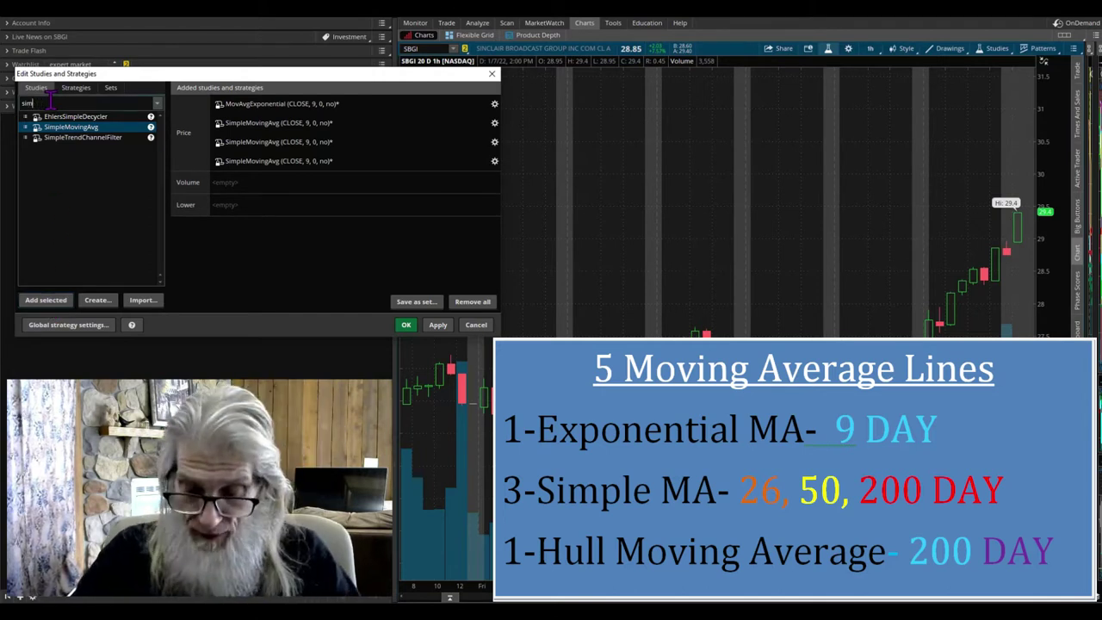
{"action": "key", "text": "BackSpace"}
{"action": "type", "text": "hull"}
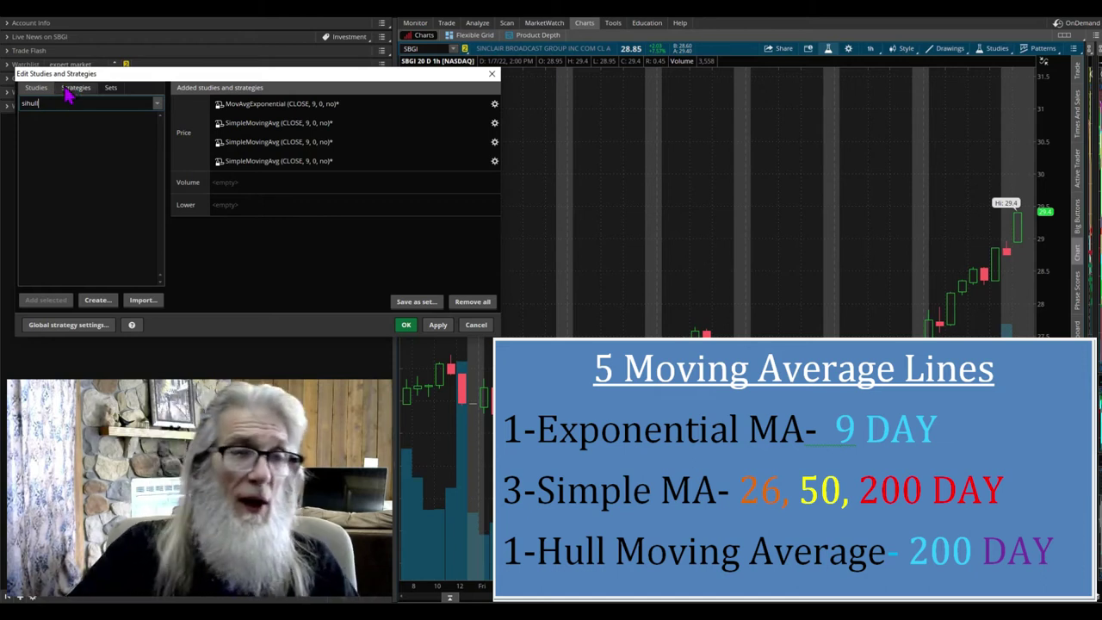
{"action": "key", "text": "BackSpace"}
{"action": "key", "text": "BackSpace"}
{"action": "key", "text": "BackSpace"}
{"action": "type", "text": "hul"}
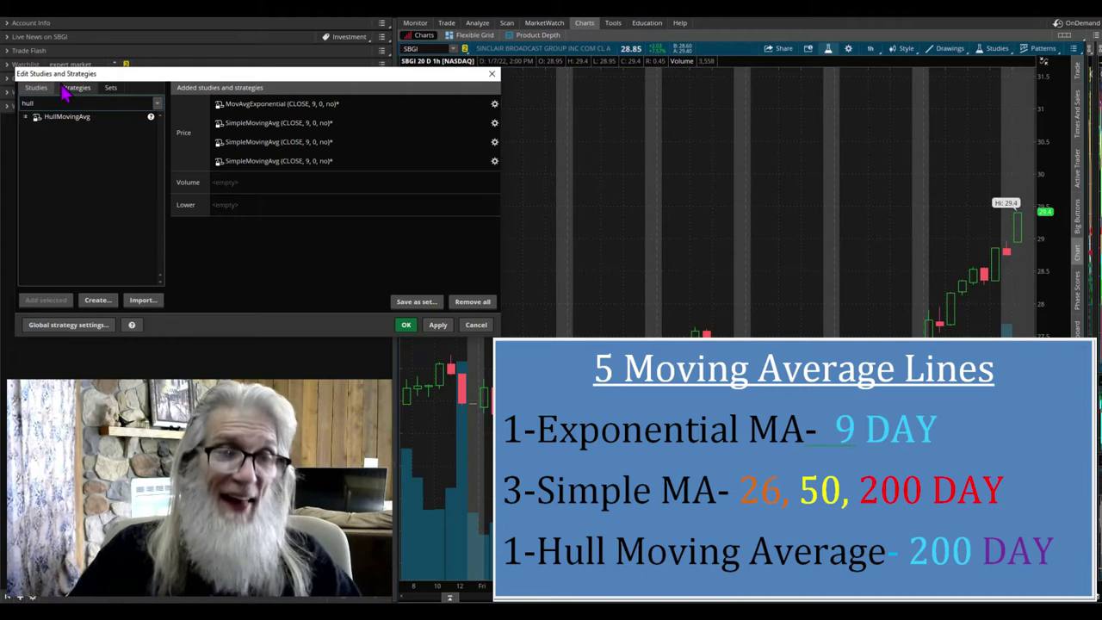
{"action": "left_click", "coordinate": [49, 117]}
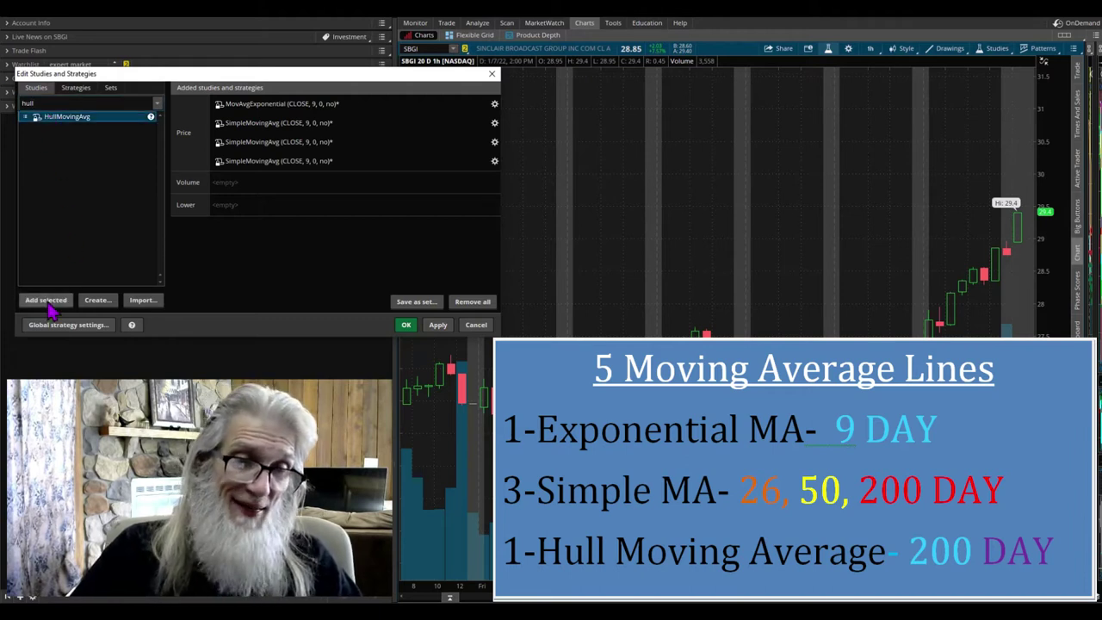
{"action": "left_click", "coordinate": [47, 300]}
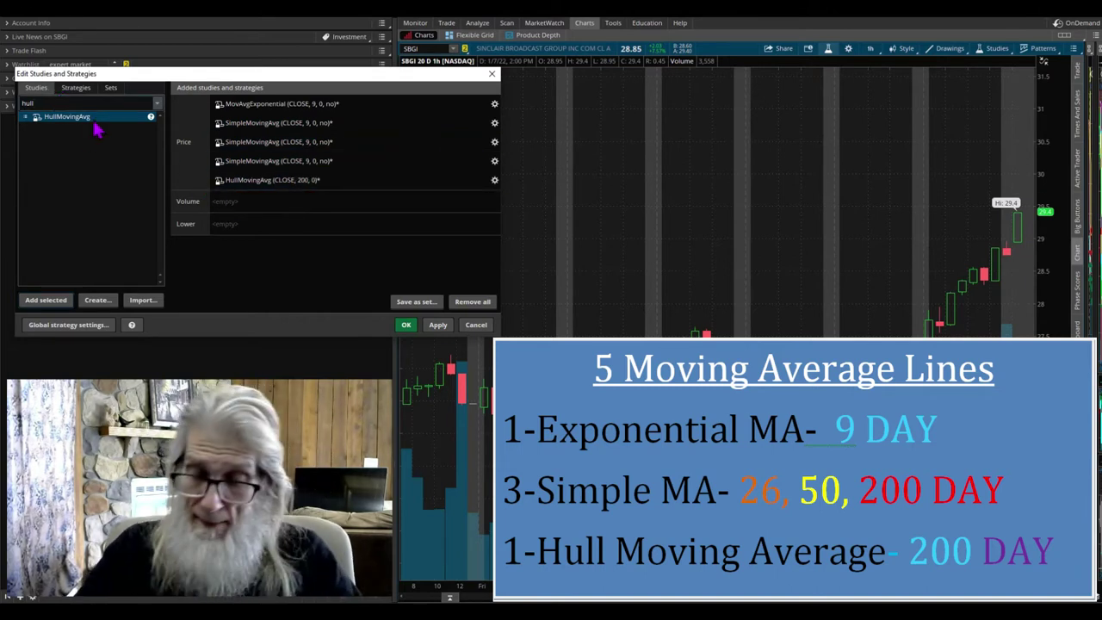
Search the studies for "macd" and add the plain MACD study as a lower study.
{"action": "key", "text": "BackSpace"}
{"action": "key", "text": "BackSpace"}
{"action": "key", "text": "BackSpace"}
{"action": "key", "text": "BackSpace"}
{"action": "type", "text": "macd"}
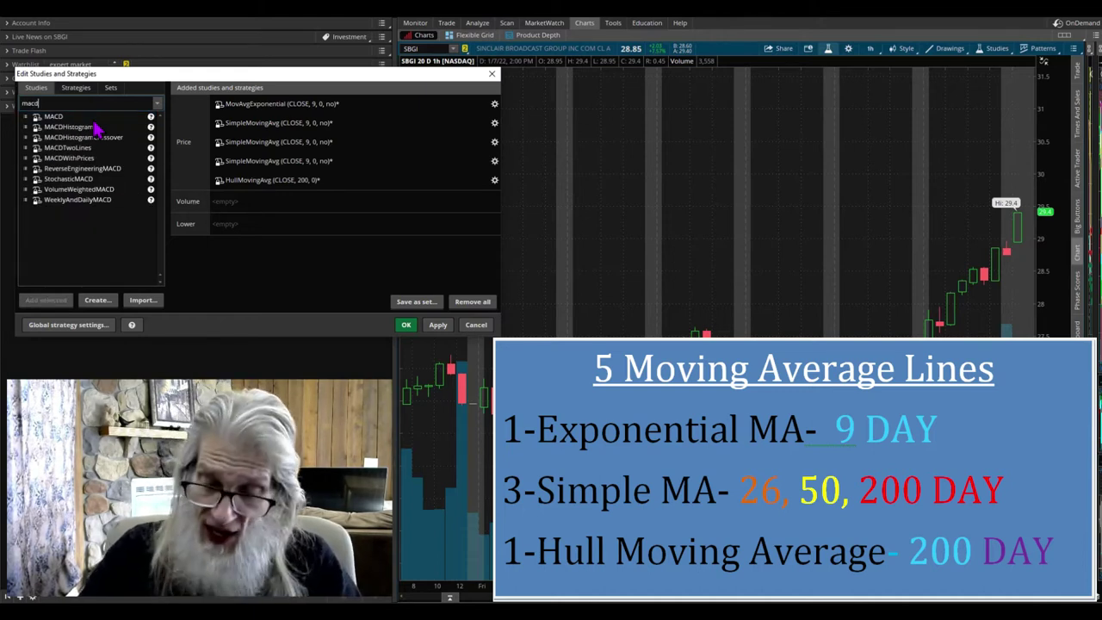
{"action": "left_click", "coordinate": [67, 117]}
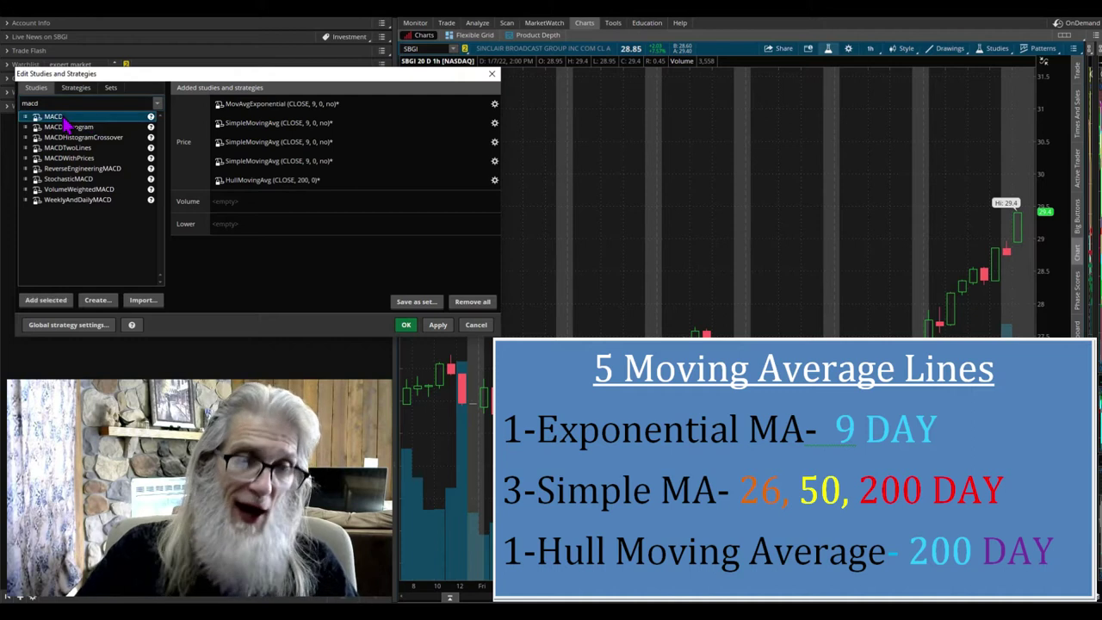
{"action": "left_click", "coordinate": [47, 300]}
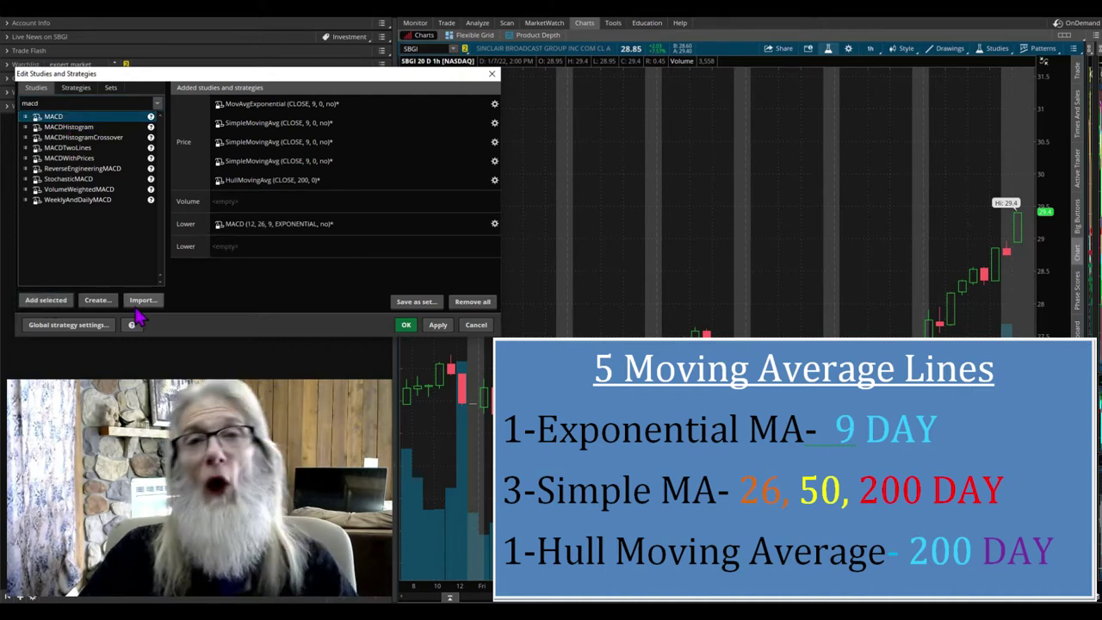
Search the studies for "rsi" and add the plain RSI study as another lower study.
{"action": "left_click", "coordinate": [41, 102]}
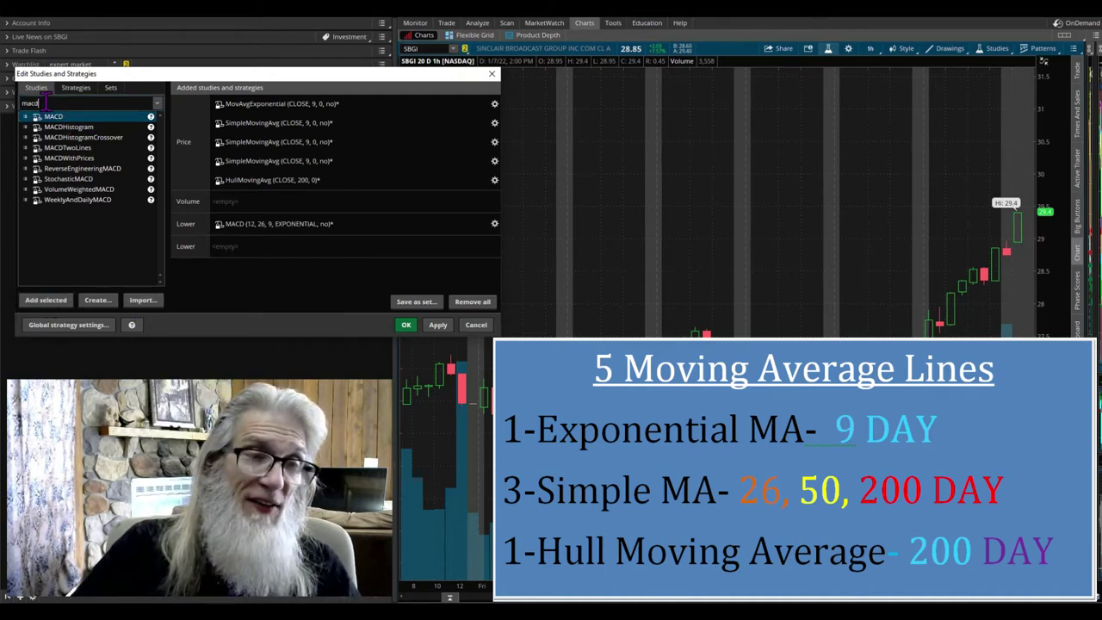
{"action": "key", "text": "BackSpace"}
{"action": "key", "text": "BackSpace"}
{"action": "key", "text": "BackSpace"}
{"action": "key", "text": "BackSpace"}
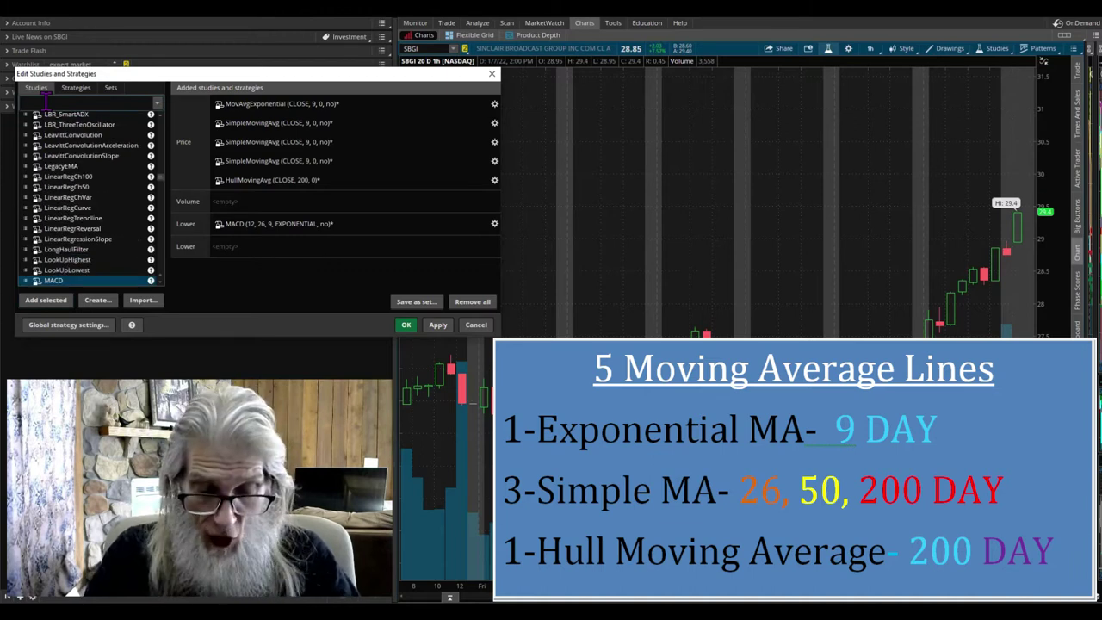
{"action": "type", "text": "rsi"}
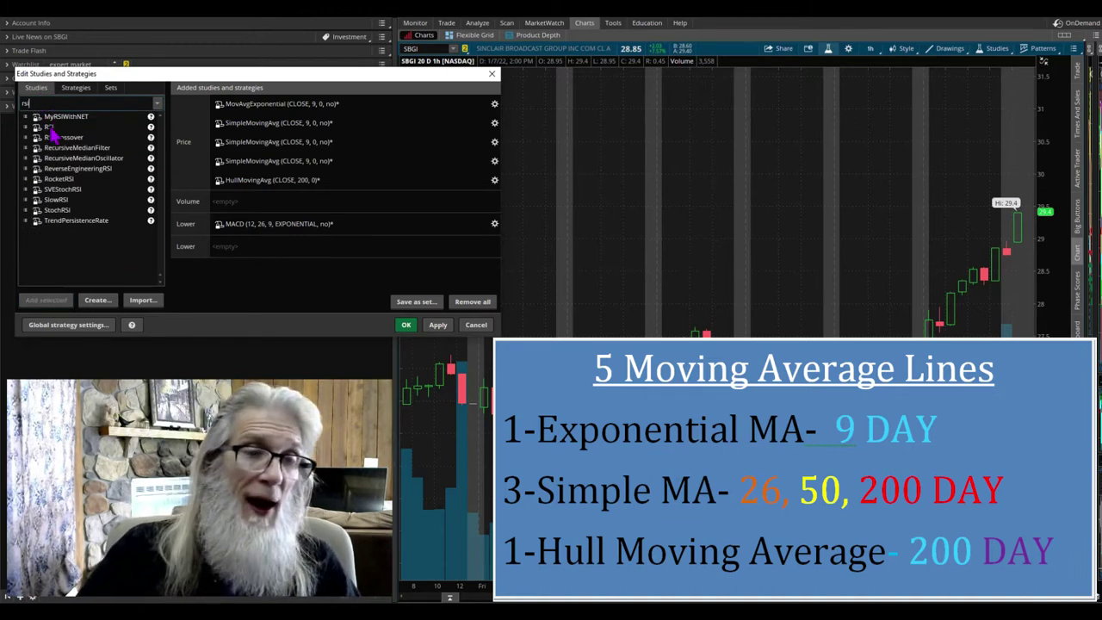
{"action": "left_click", "coordinate": [50, 127]}
{"action": "left_click", "coordinate": [46, 300]}
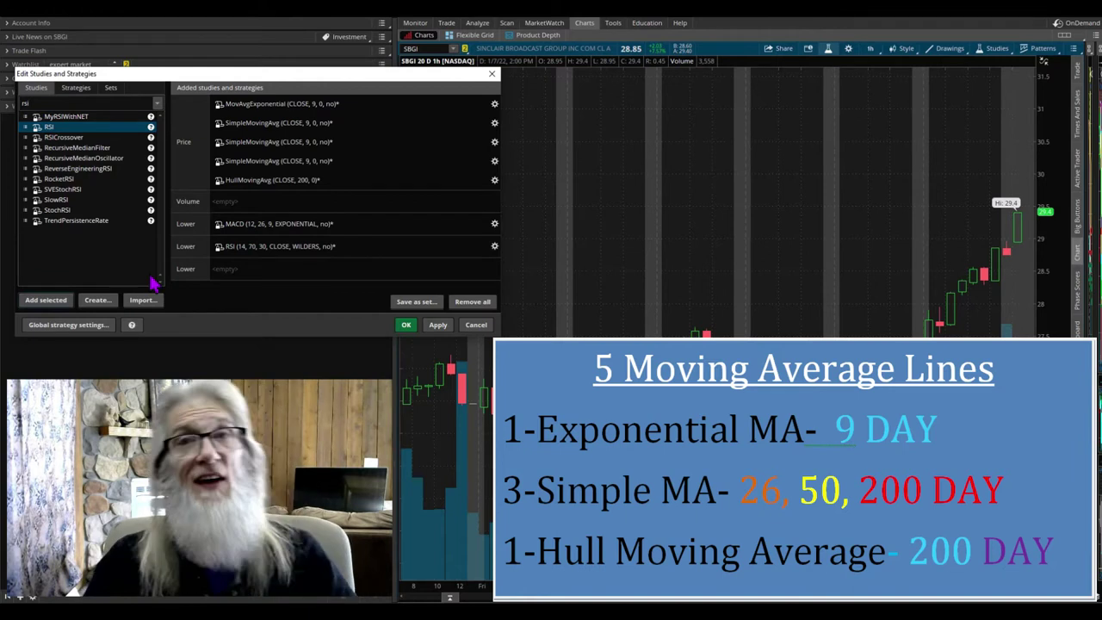
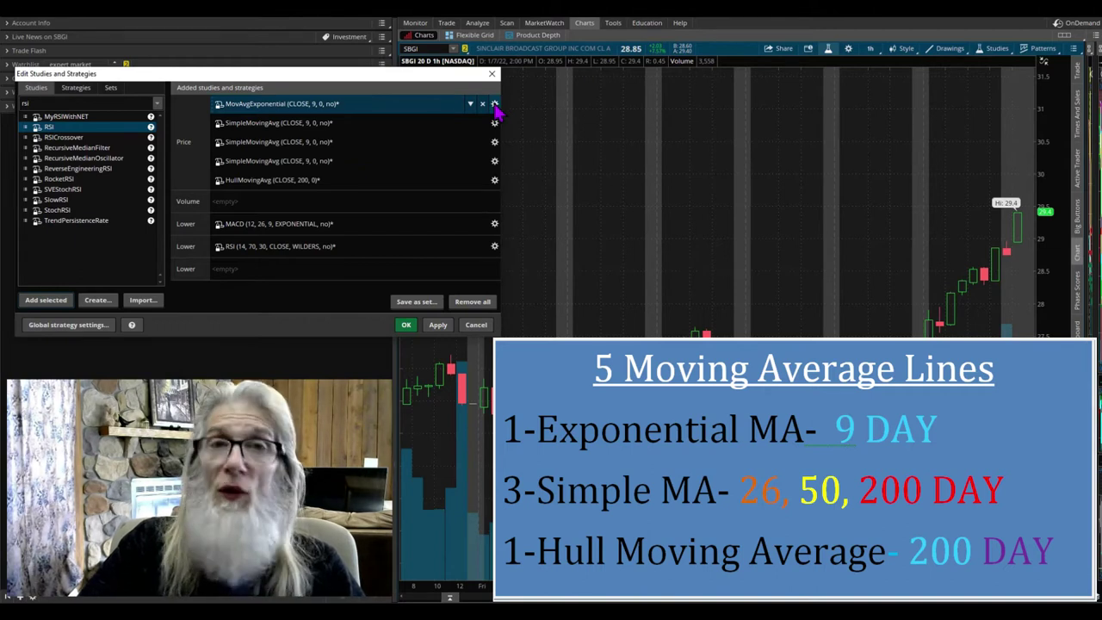
Set the exponential moving average's length to 9 and keep its plot color cyan.
{"action": "left_click", "coordinate": [494, 104]}
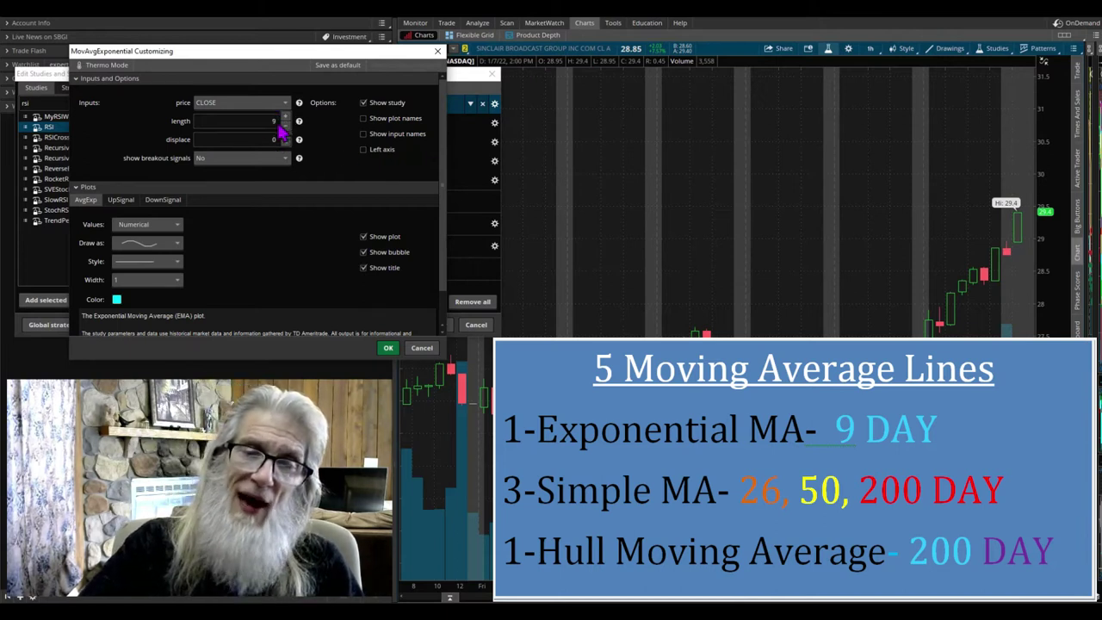
{"action": "type", "text": "9"}
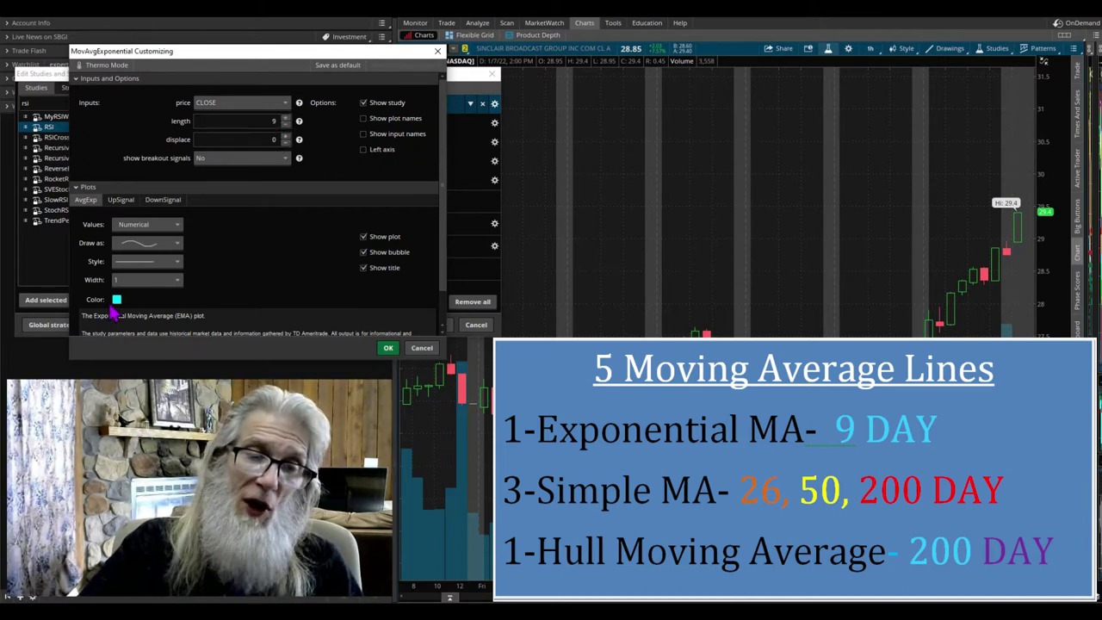
{"action": "left_click", "coordinate": [116, 300]}
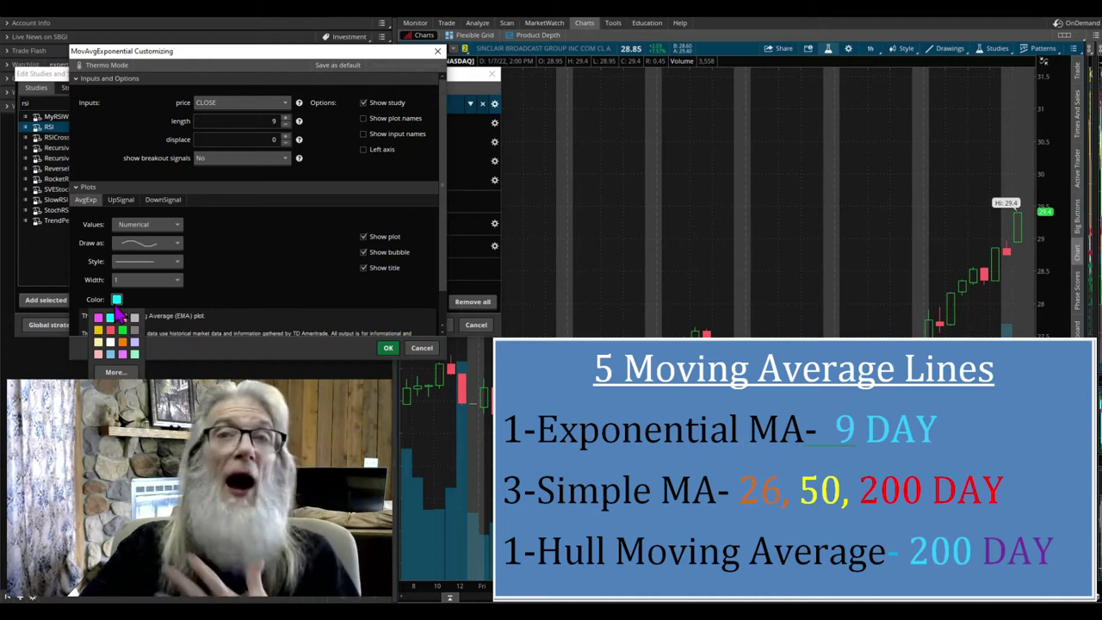
{"action": "left_click", "coordinate": [115, 372]}
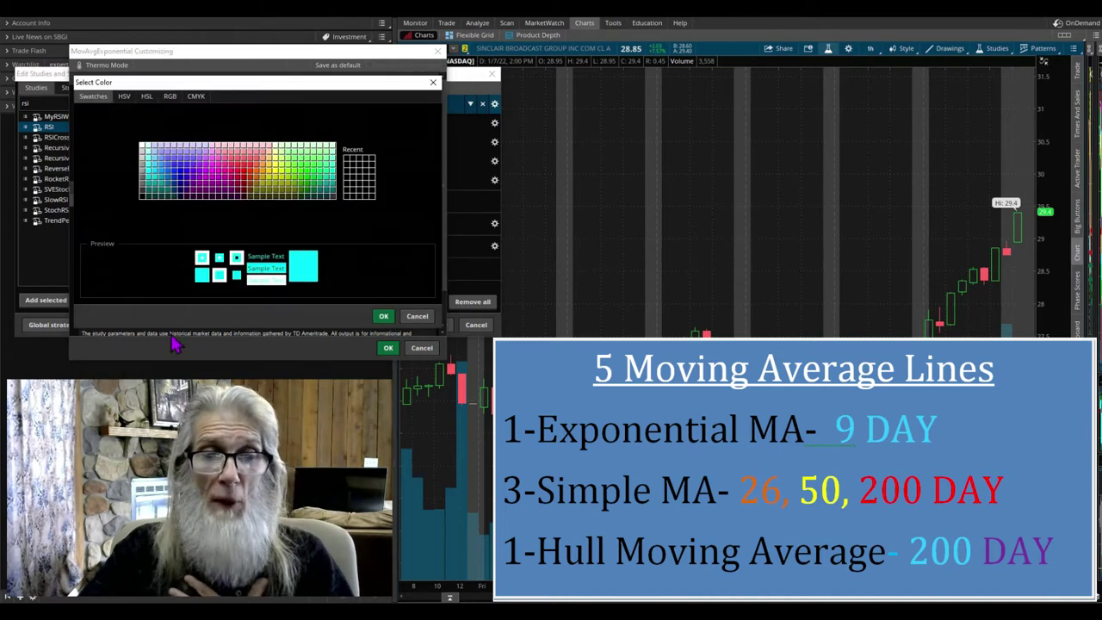
{"action": "left_click", "coordinate": [379, 318]}
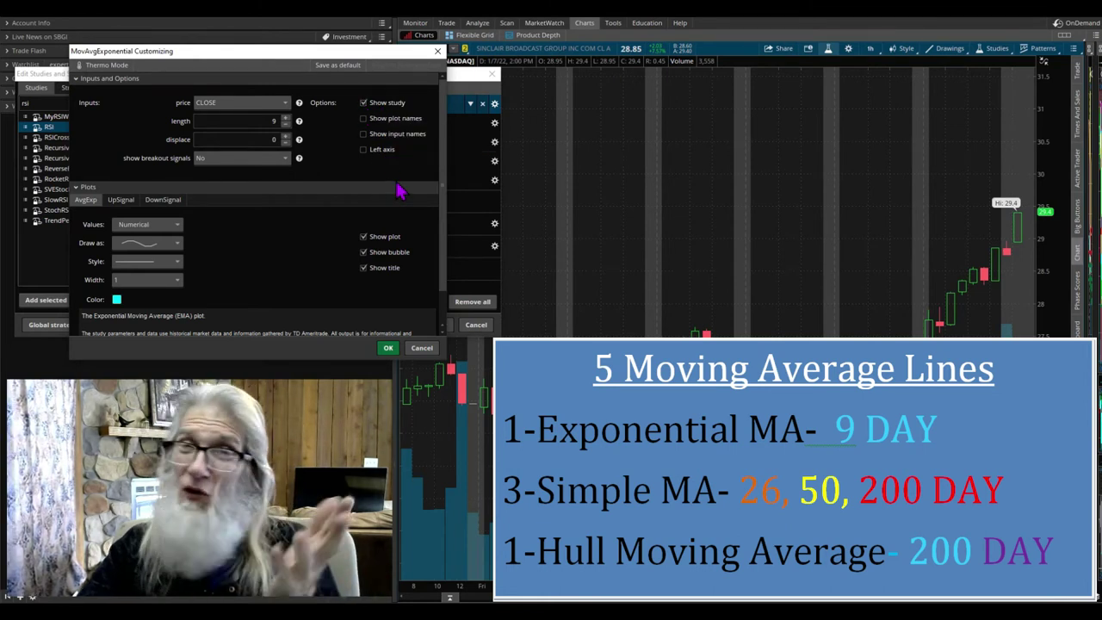
Hide the exponential moving average's plot title, keep its bubble shown and accept its settings.
{"action": "left_click", "coordinate": [364, 251]}
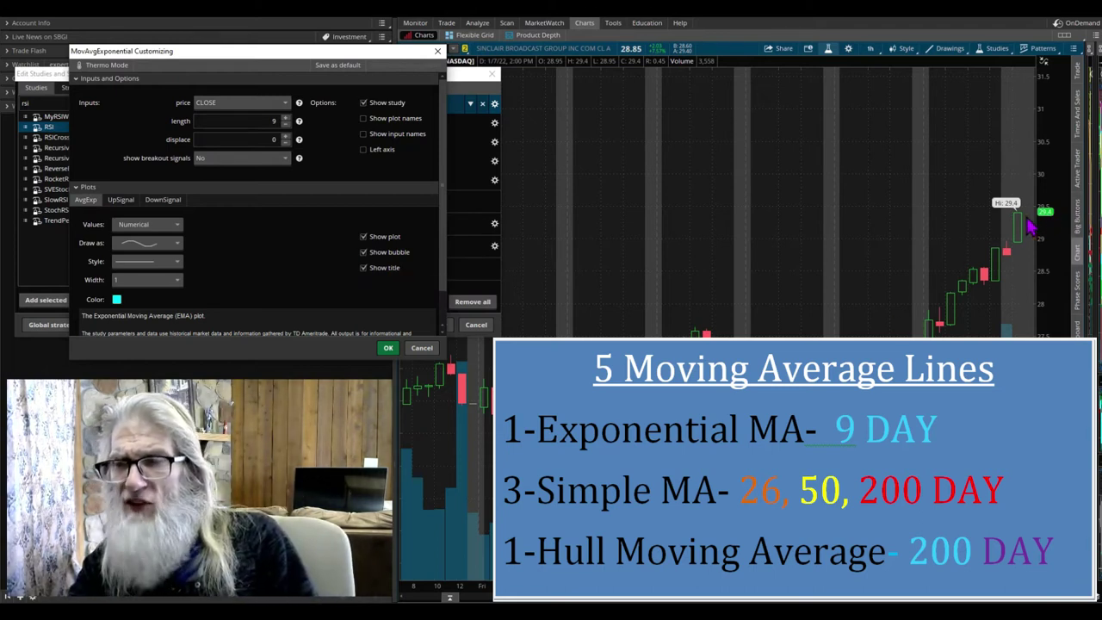
{"action": "left_click", "coordinate": [1052, 291]}
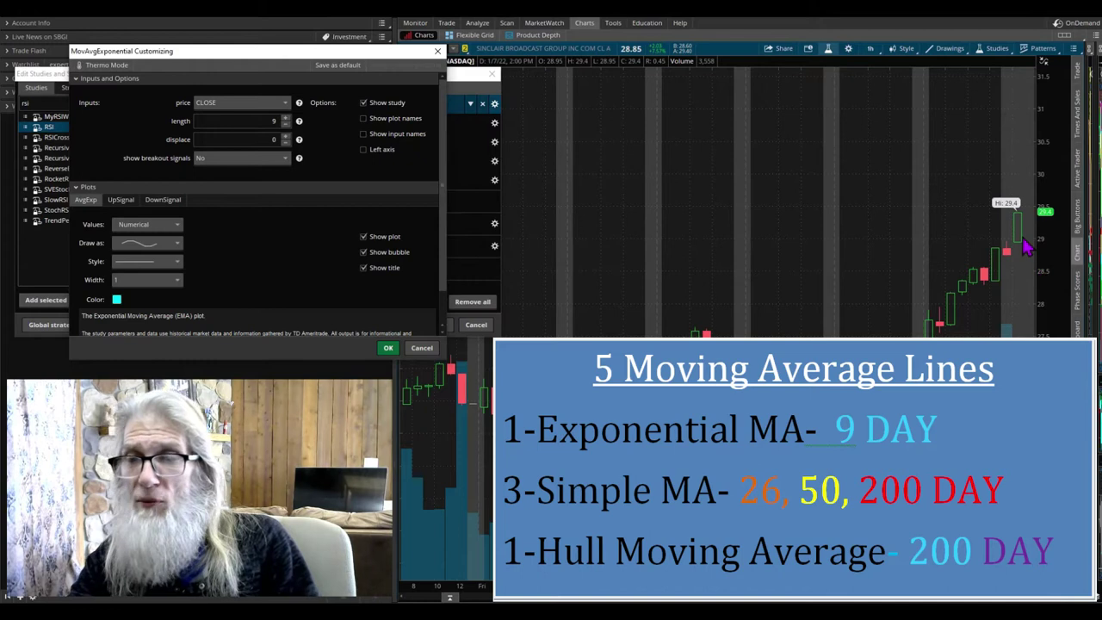
{"action": "left_click", "coordinate": [392, 289]}
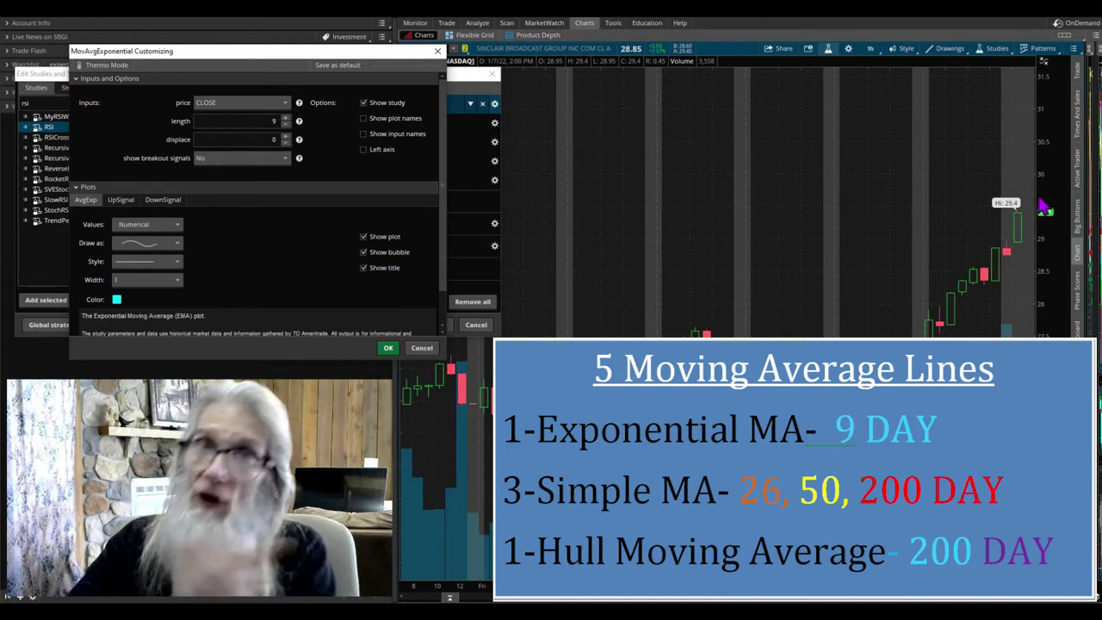
{"action": "left_click", "coordinate": [364, 252]}
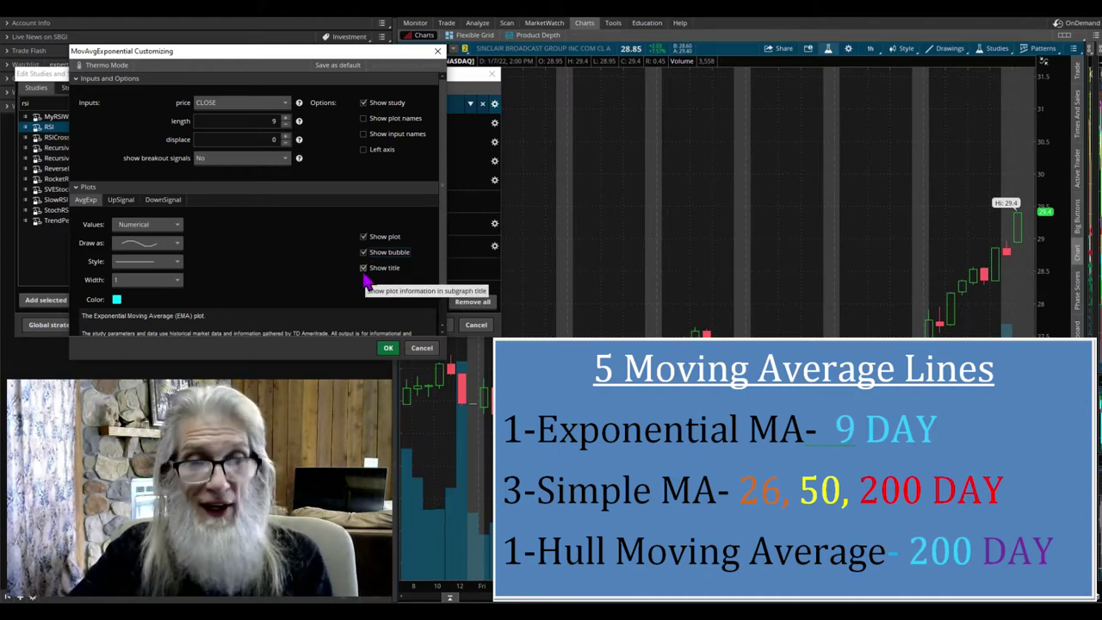
{"action": "left_click", "coordinate": [363, 270]}
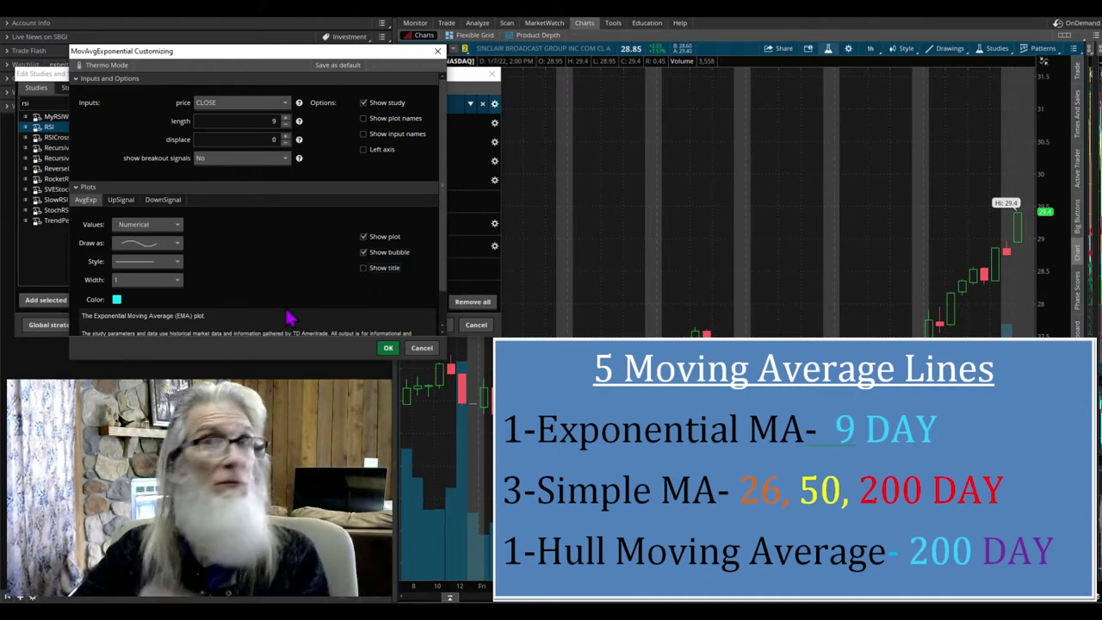
{"action": "left_click", "coordinate": [387, 348]}
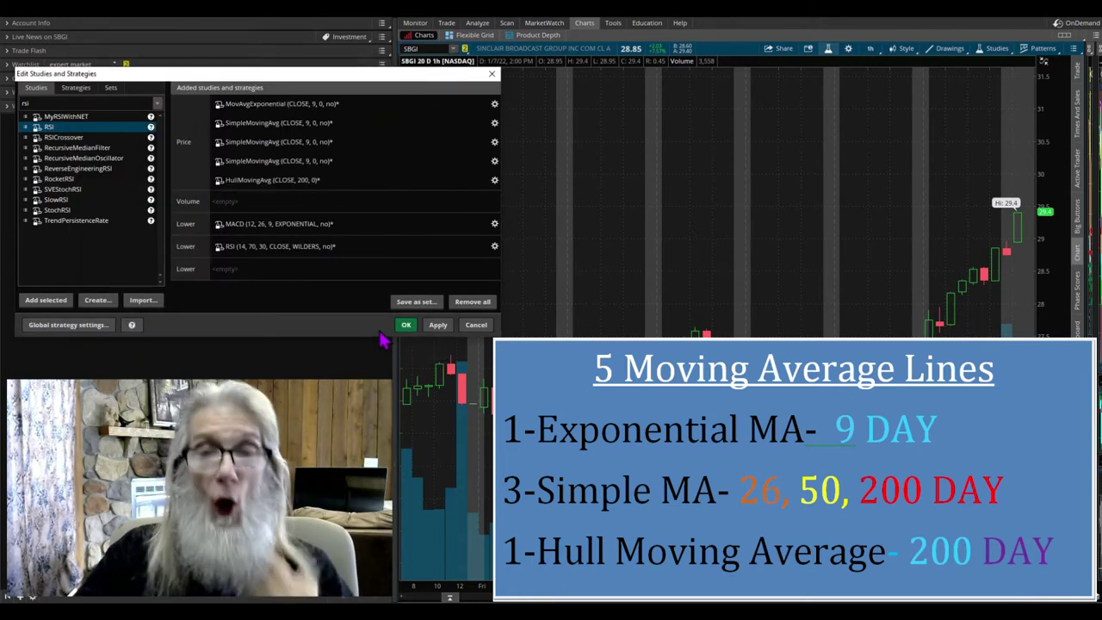
Customize the first SimpleMovingAvg with length 26, an orange plot color and no plot title.
{"action": "left_click", "coordinate": [494, 123]}
{"action": "left_click", "coordinate": [274, 120]}
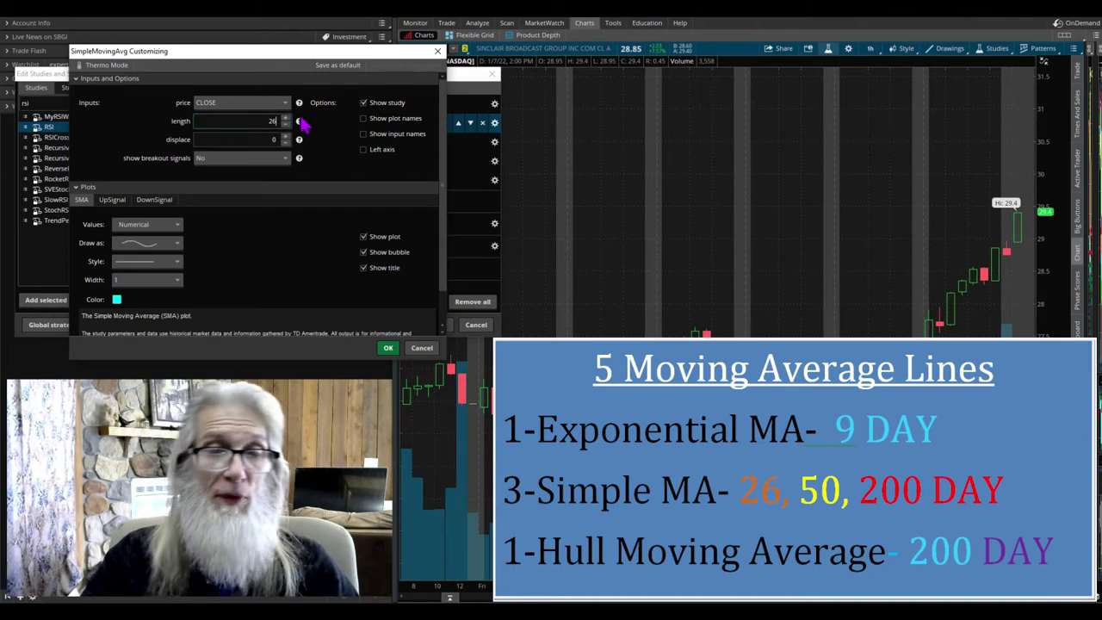
{"action": "left_click", "coordinate": [116, 299]}
{"action": "left_click", "coordinate": [115, 373]}
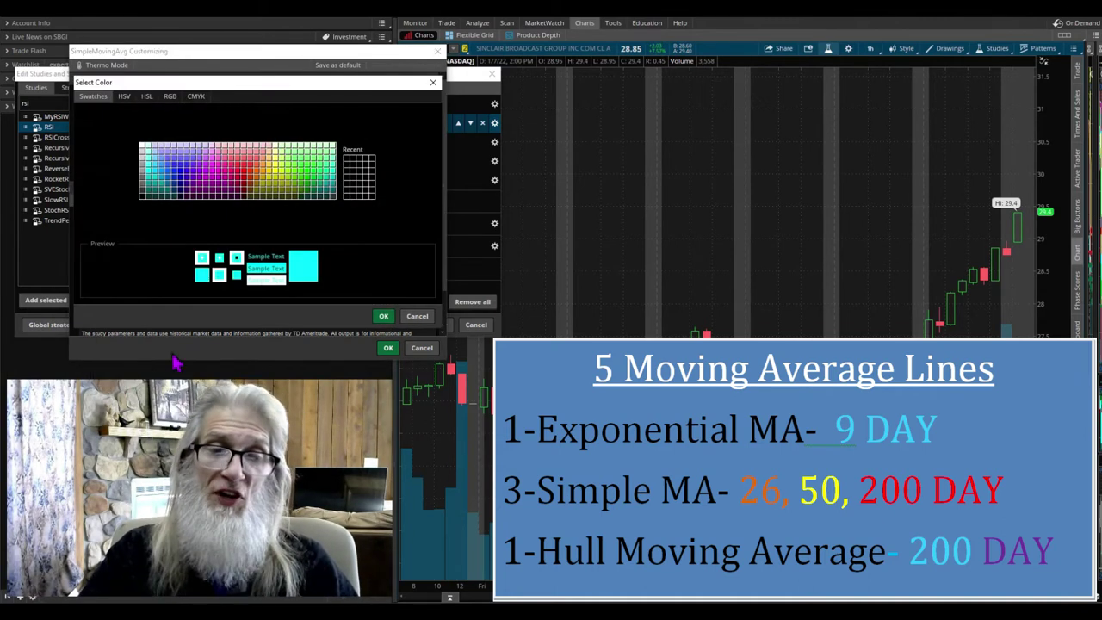
{"action": "left_click", "coordinate": [261, 181]}
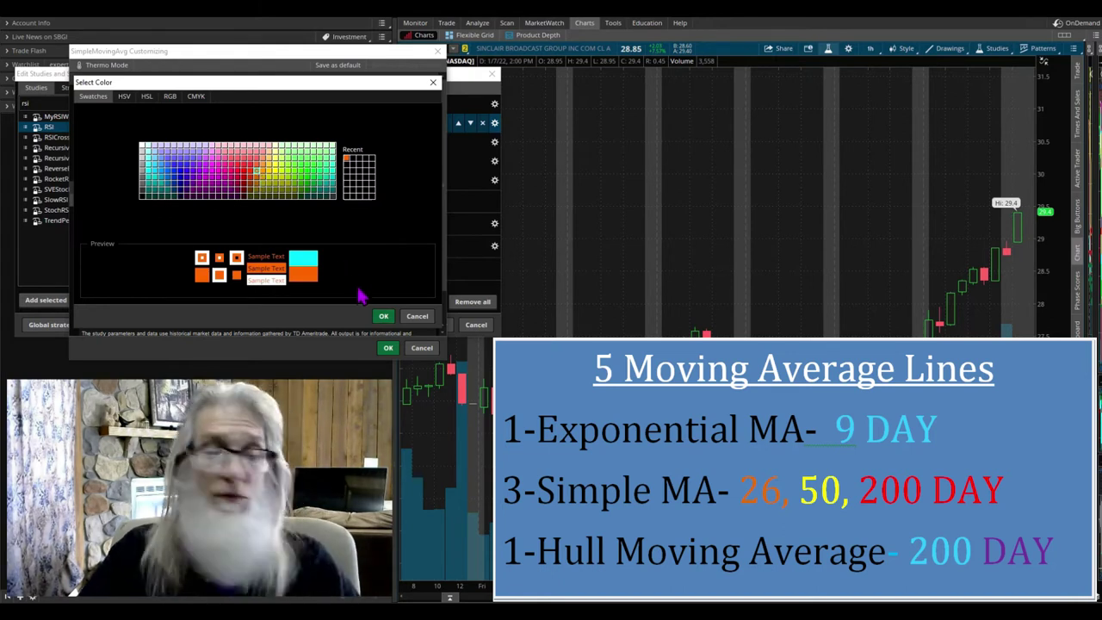
{"action": "left_click", "coordinate": [383, 316]}
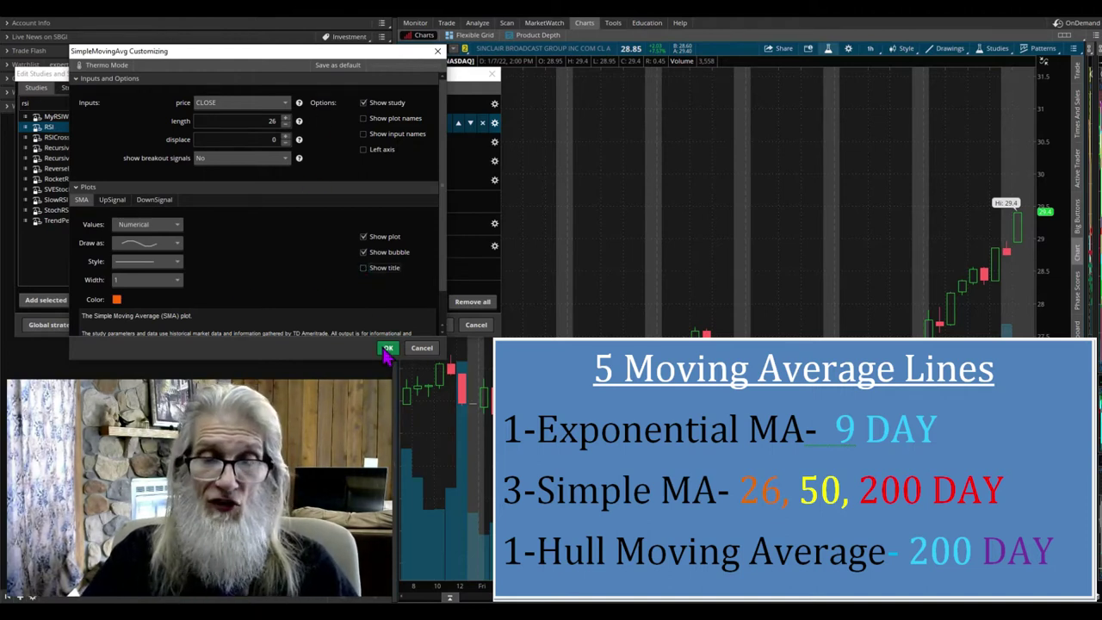
{"action": "left_click", "coordinate": [387, 350]}
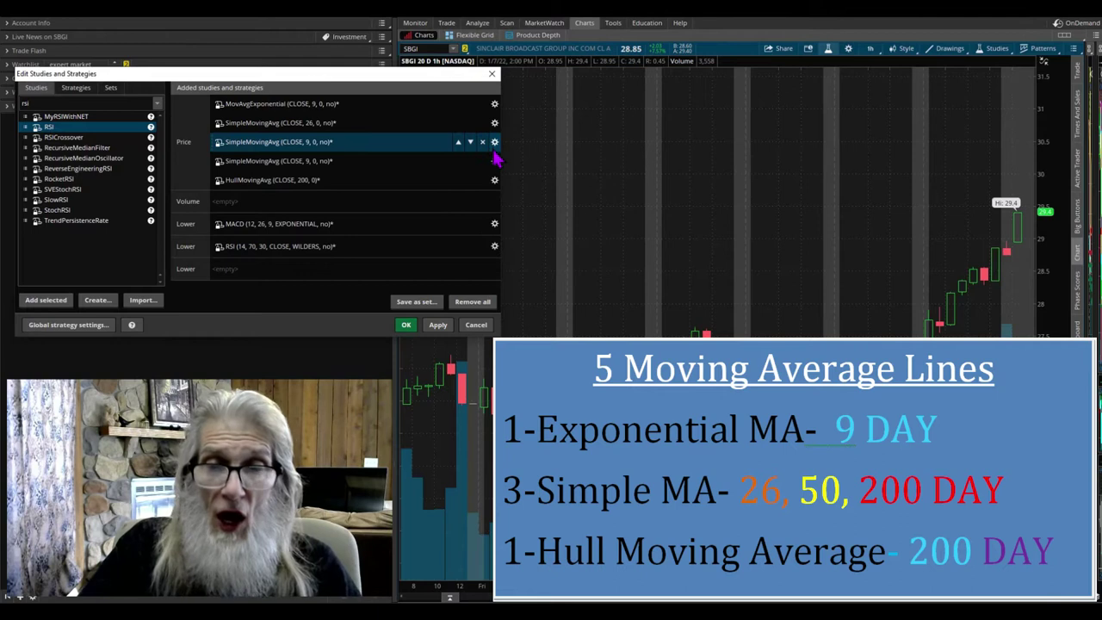
Customize the second SimpleMovingAvg with length 50, a yellow plot color and no plot title.
{"action": "left_click", "coordinate": [493, 142]}
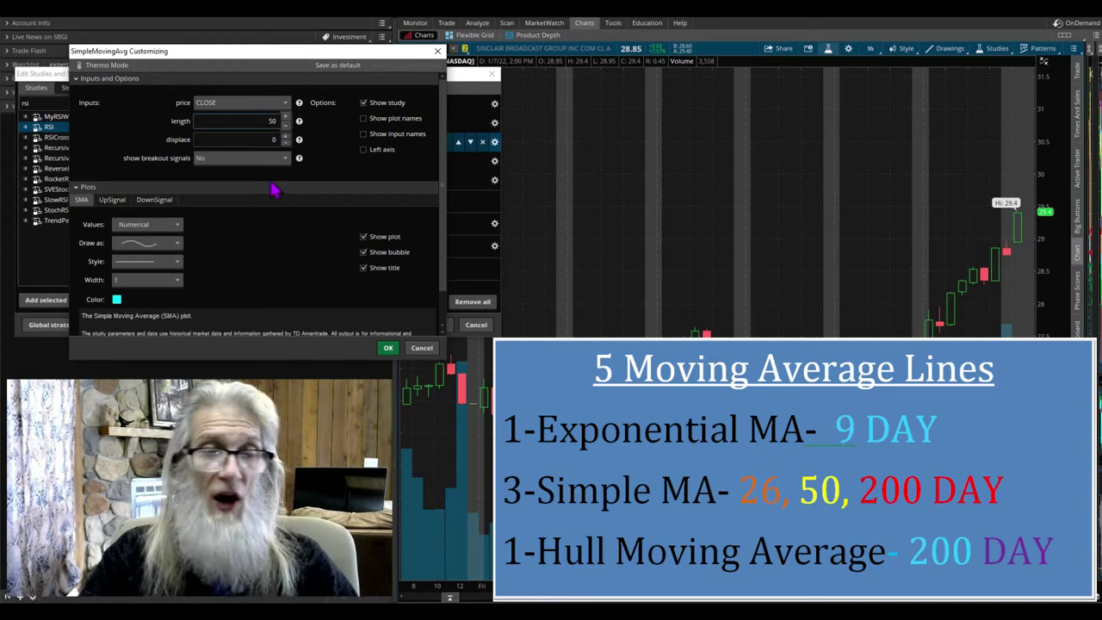
{"action": "left_click", "coordinate": [117, 300]}
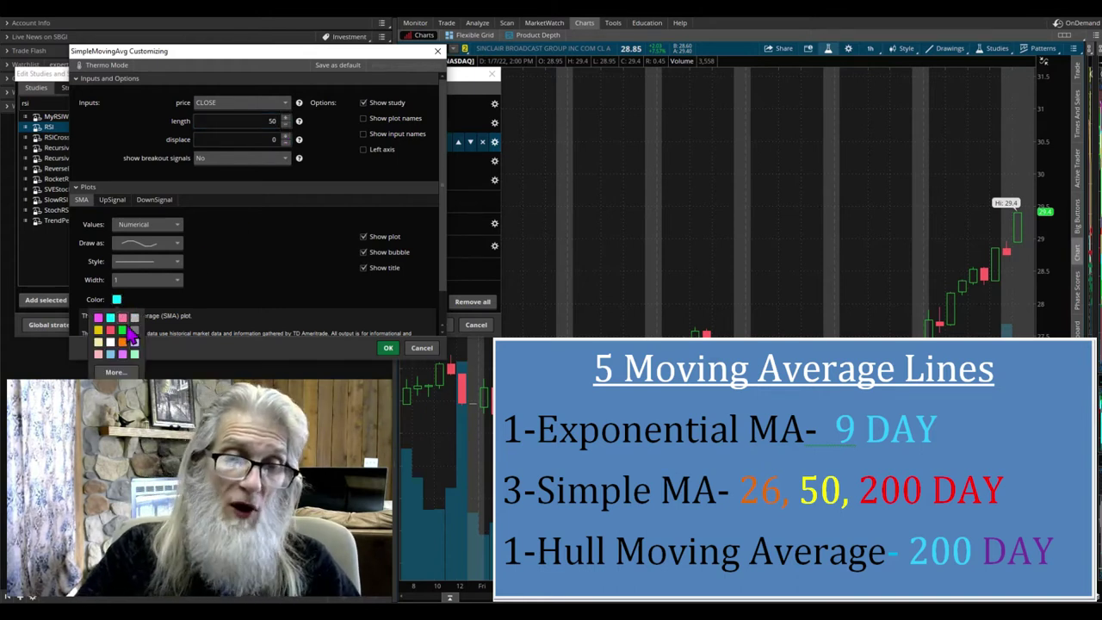
{"action": "left_click", "coordinate": [114, 372]}
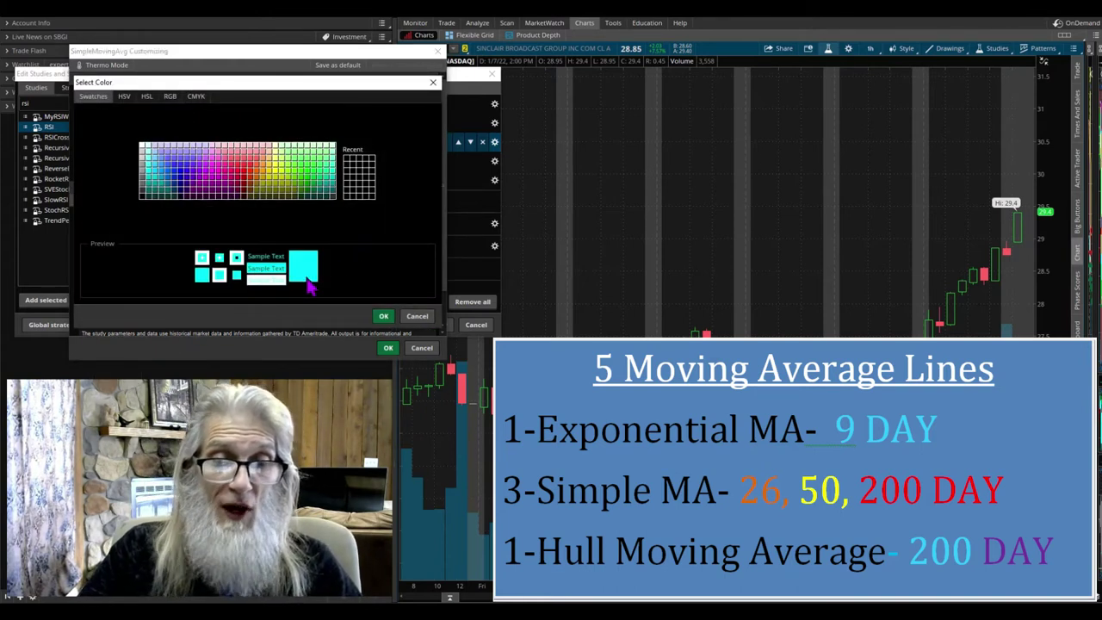
{"action": "left_click", "coordinate": [277, 173]}
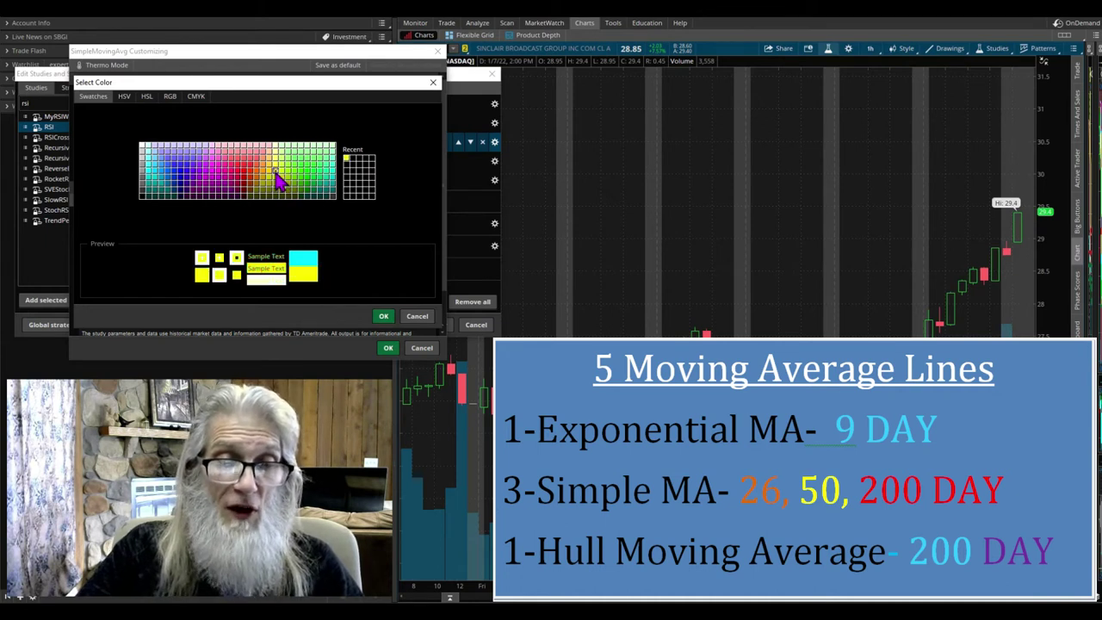
{"action": "left_click", "coordinate": [383, 316]}
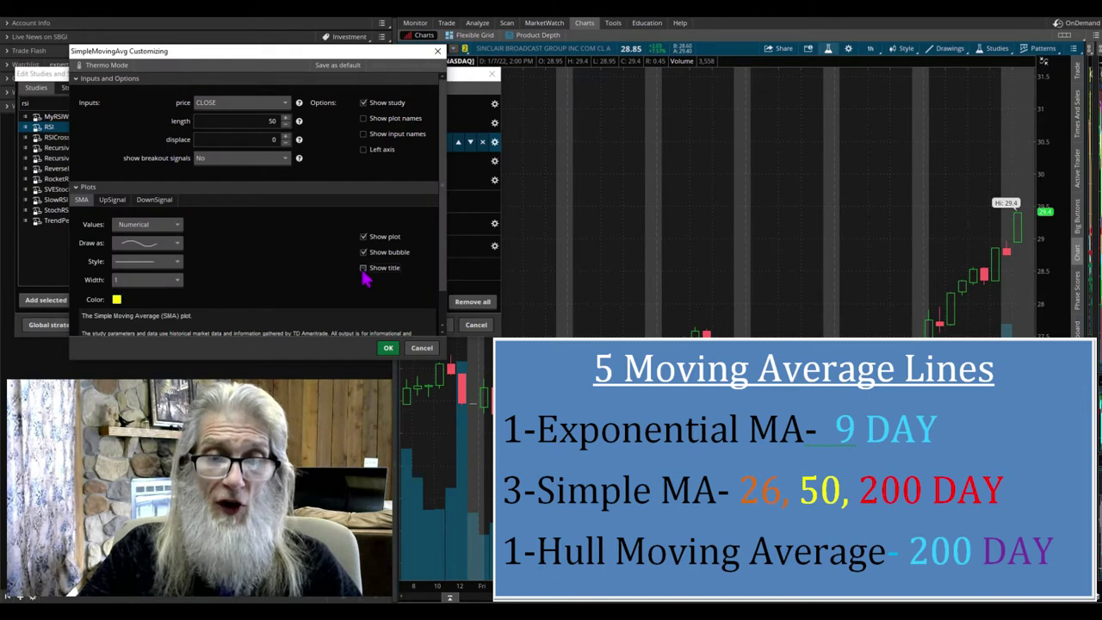
{"action": "left_click", "coordinate": [387, 350]}
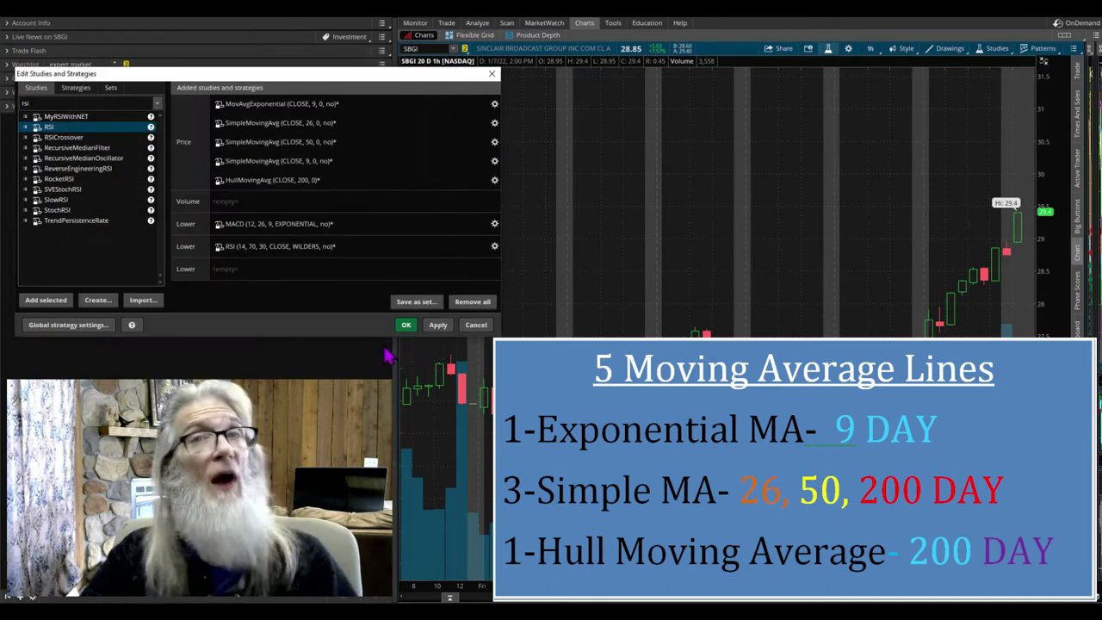
Customize the third SimpleMovingAvg with length 200, a red plot color and no plot title.
{"action": "left_click", "coordinate": [494, 162]}
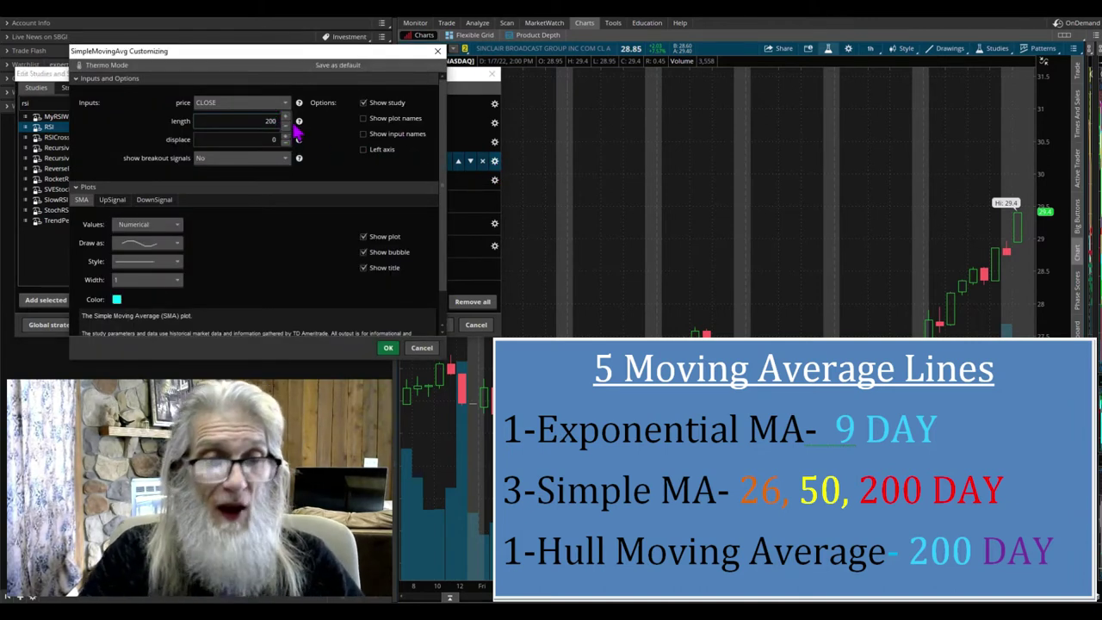
{"action": "left_click", "coordinate": [116, 299]}
{"action": "left_click", "coordinate": [115, 372]}
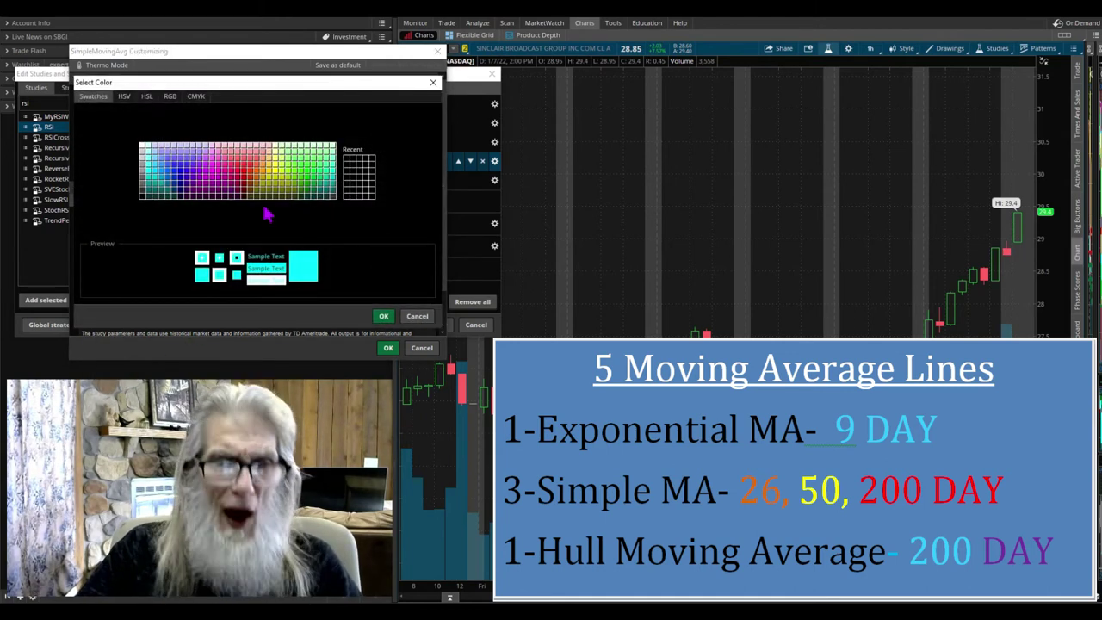
{"action": "left_click", "coordinate": [237, 171]}
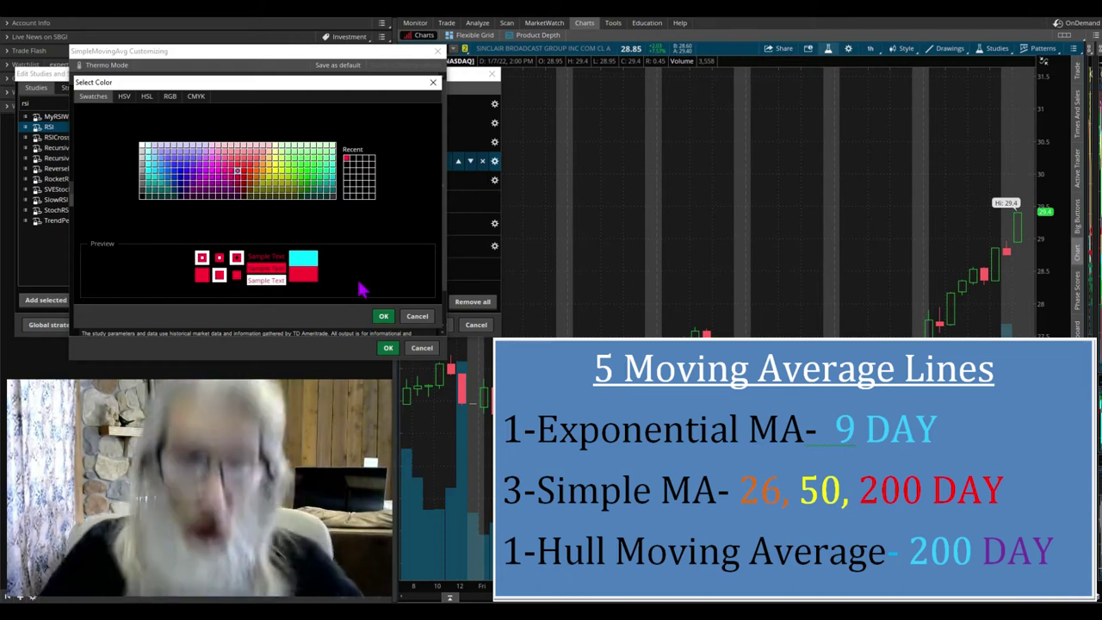
{"action": "left_click", "coordinate": [383, 316]}
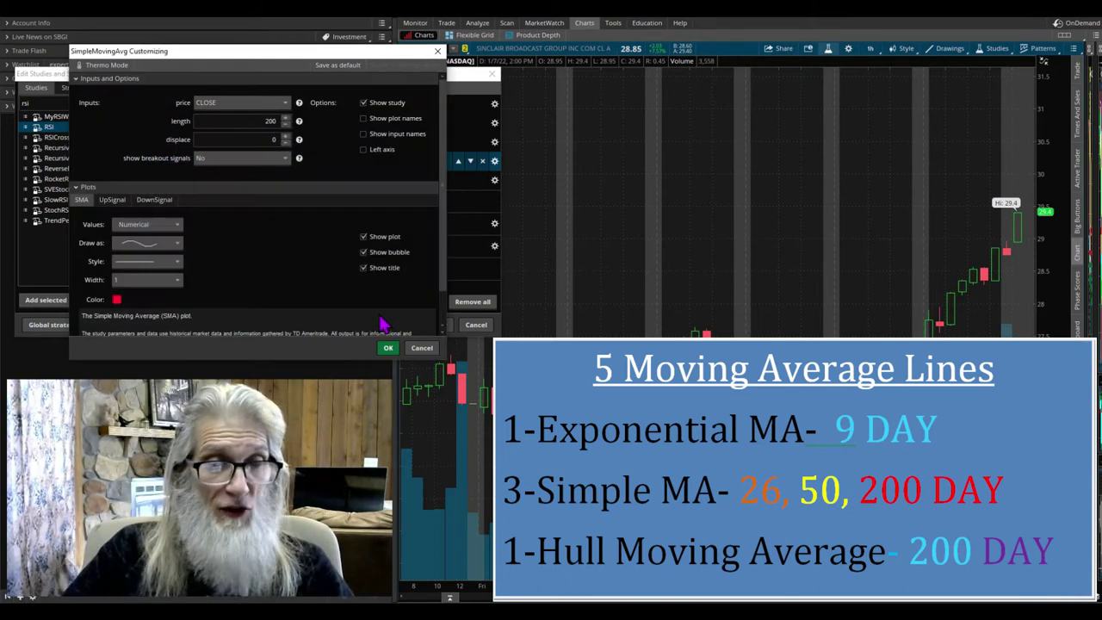
{"action": "left_click", "coordinate": [364, 268]}
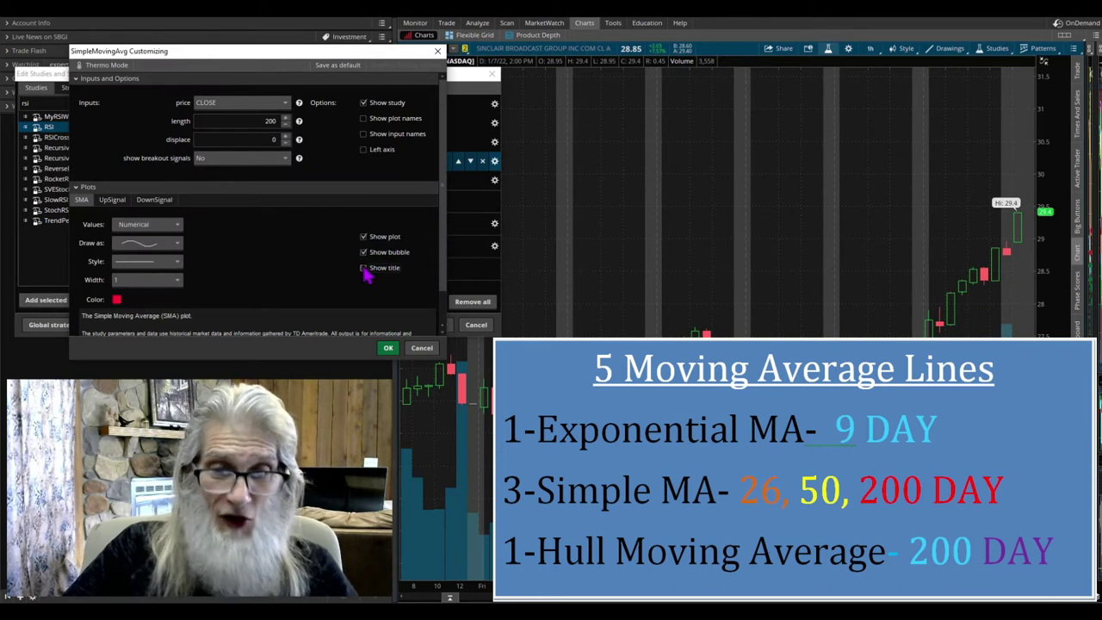
{"action": "left_click", "coordinate": [387, 347]}
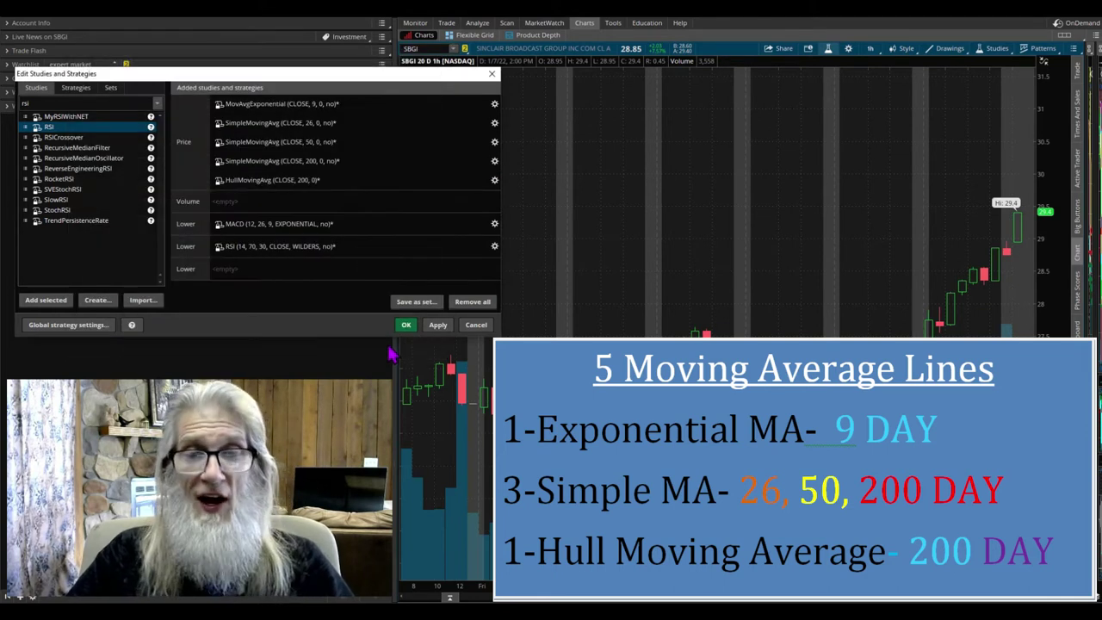
Review the HullMovingAvg length, display options and Down/Up colors, accept them, and look over the lower studies.
{"action": "left_click", "coordinate": [494, 180]}
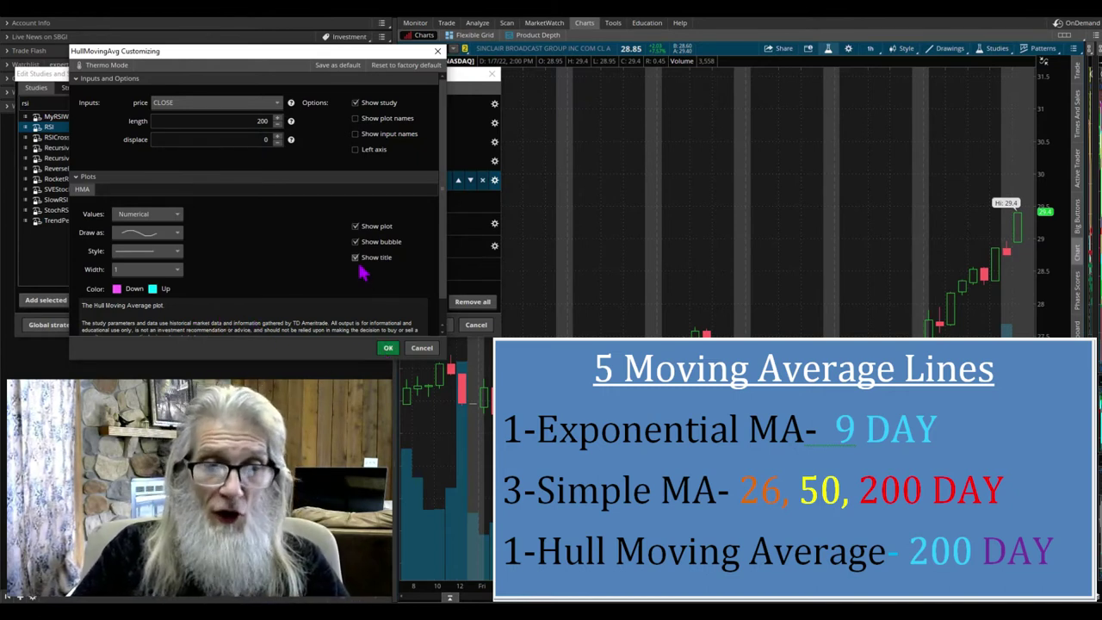
{"action": "left_click", "coordinate": [387, 348]}
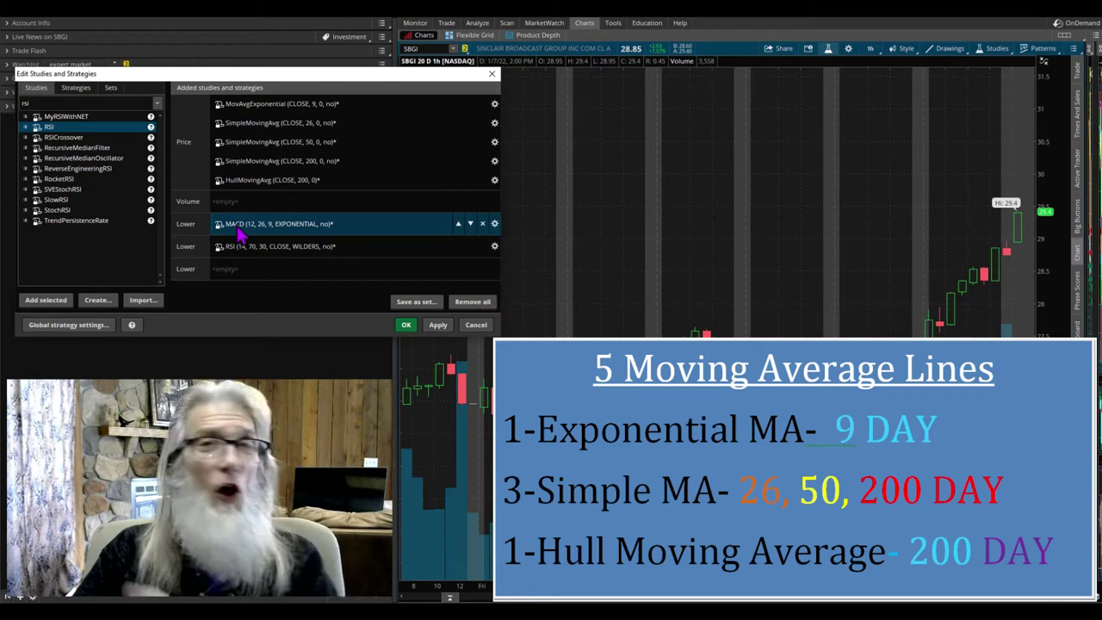
{"action": "left_click", "coordinate": [244, 249]}
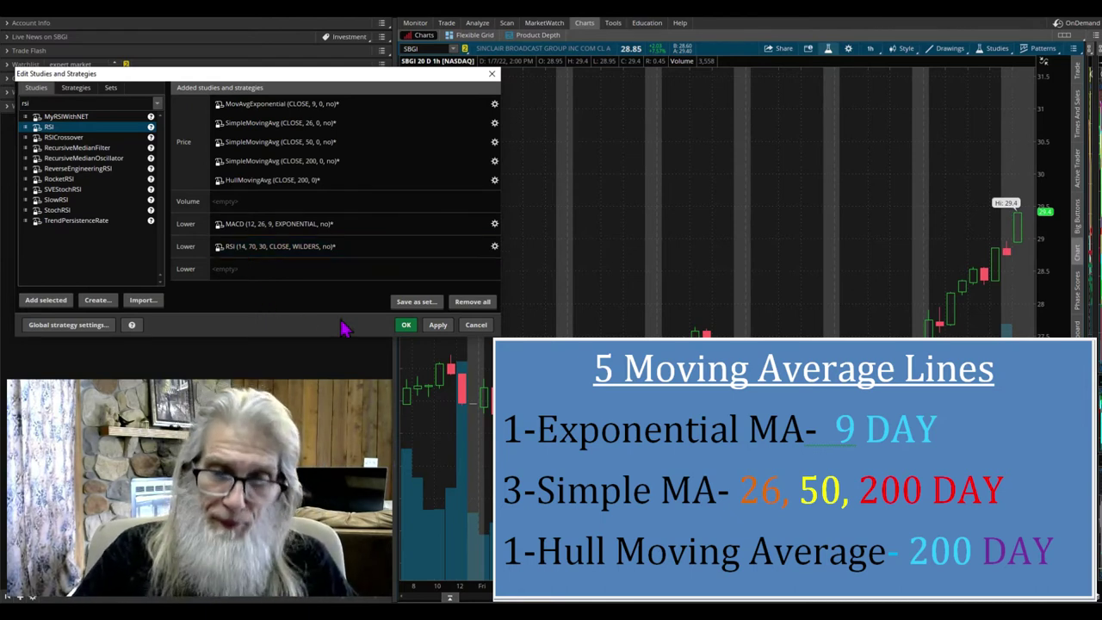
Save the configured studies as a study set and apply them to the chart.
{"action": "left_click", "coordinate": [417, 302]}
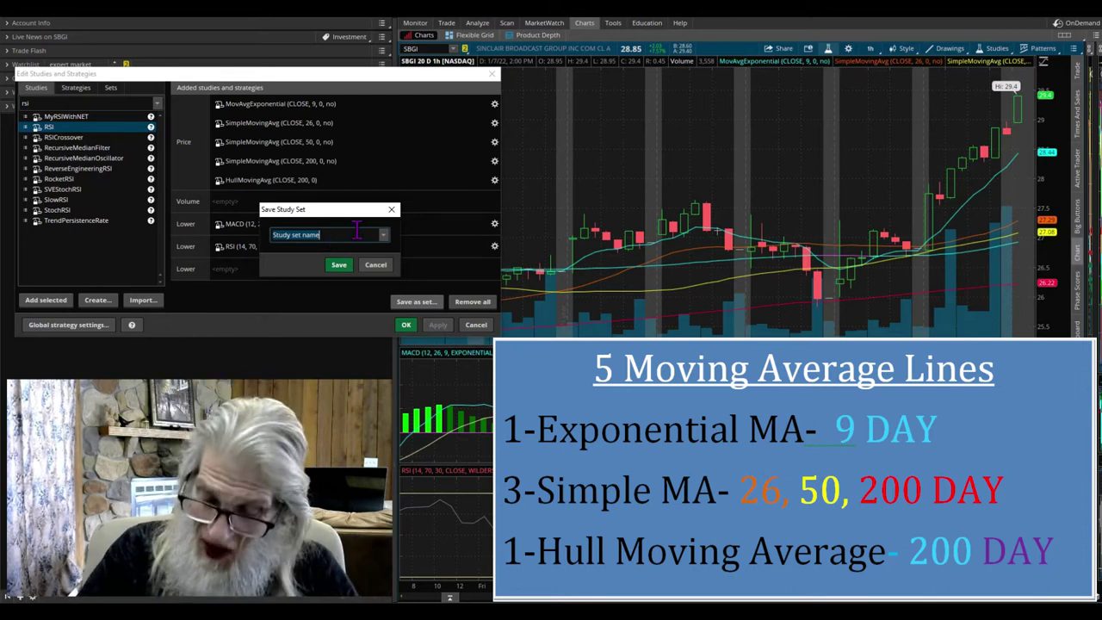
{"action": "left_click", "coordinate": [340, 266]}
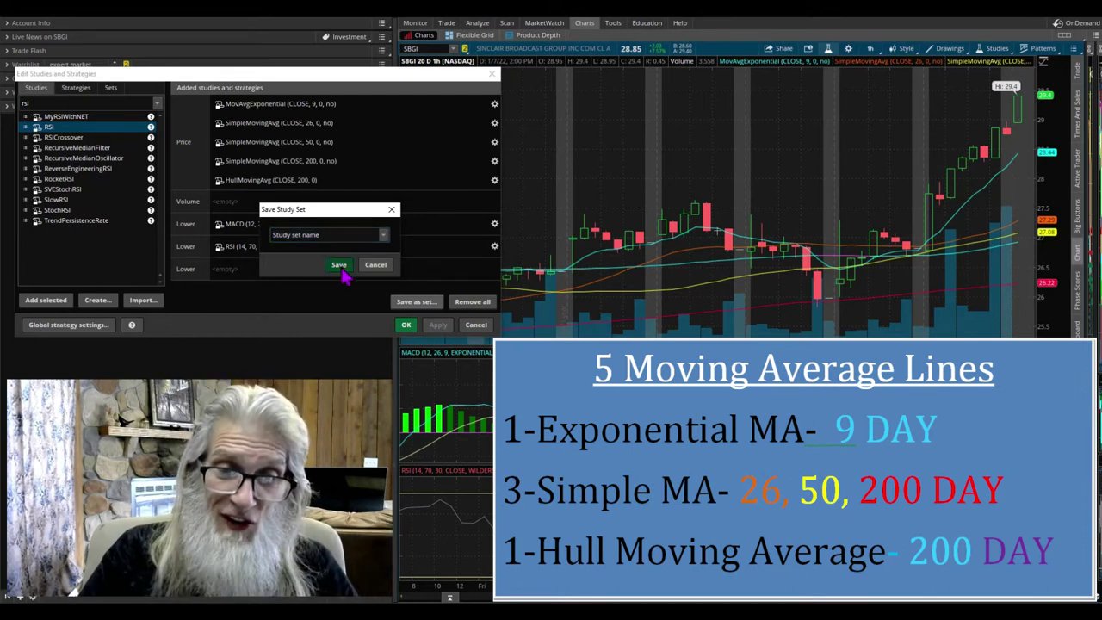
{"action": "left_click", "coordinate": [406, 324]}
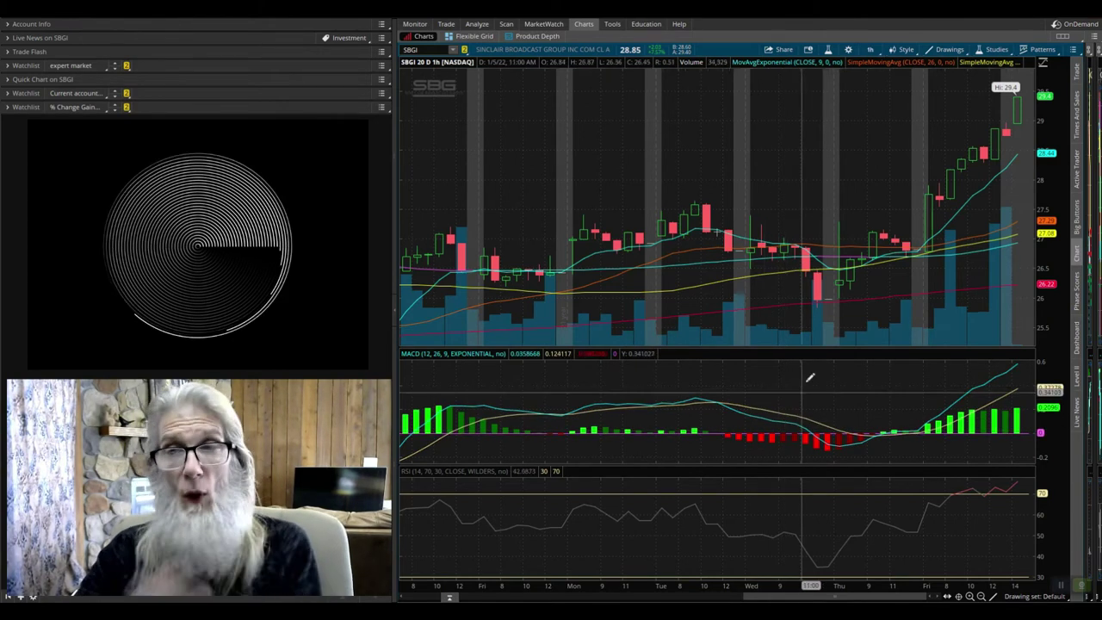
Remove the HullMovingAvg and the 200- and 50-period SimpleMovingAvg studies from the chart and apply the change.
{"action": "left_click", "coordinate": [827, 49]}
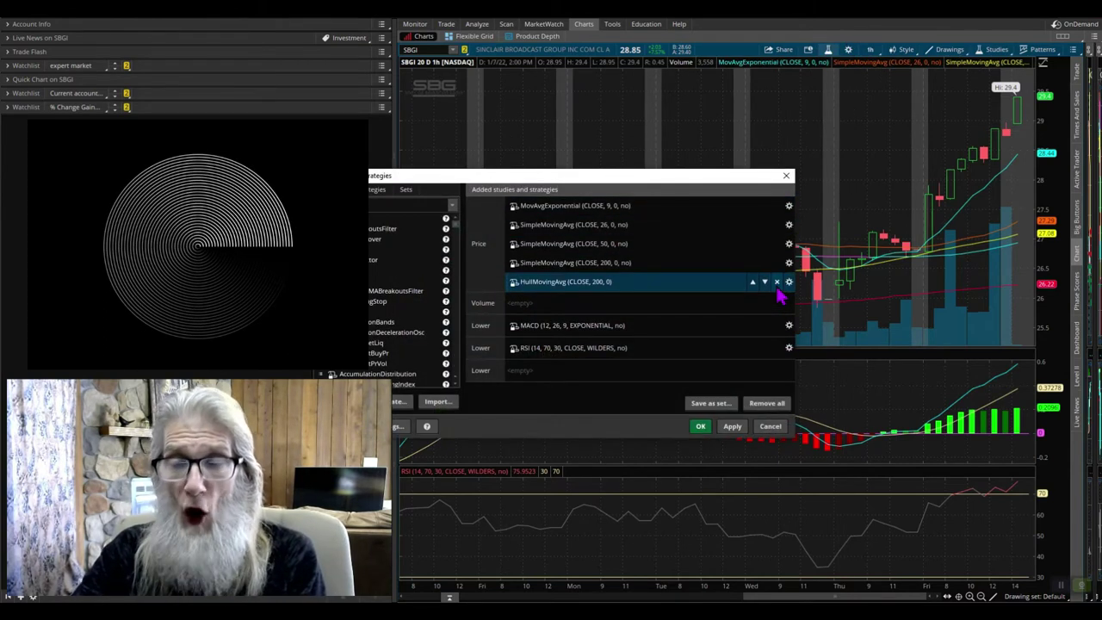
{"action": "left_click", "coordinate": [776, 283]}
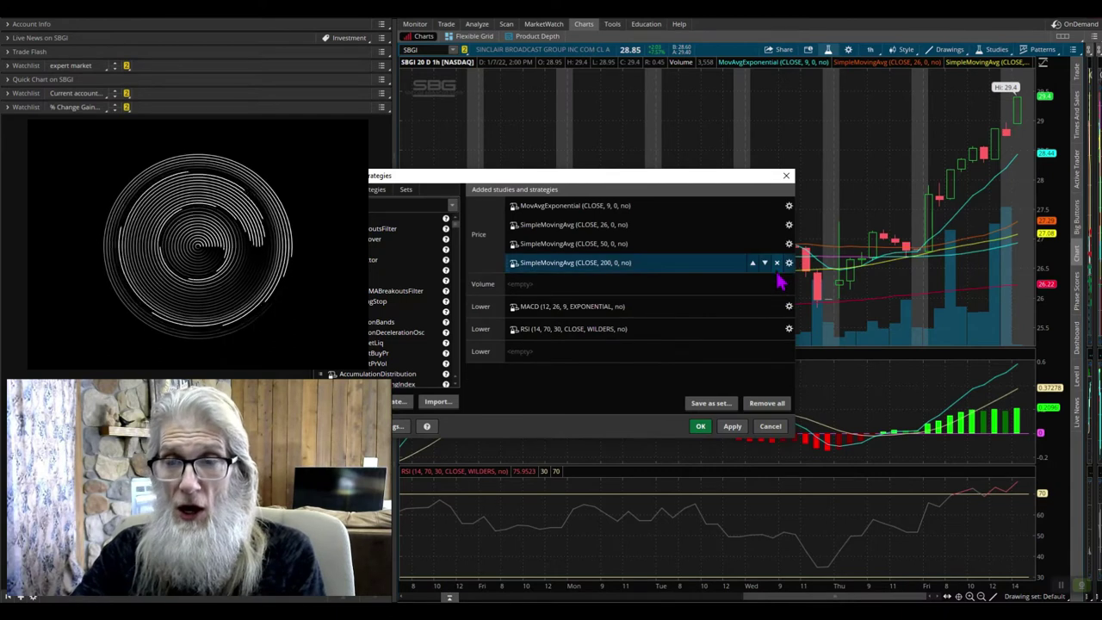
{"action": "left_click", "coordinate": [776, 263]}
{"action": "left_click", "coordinate": [776, 245]}
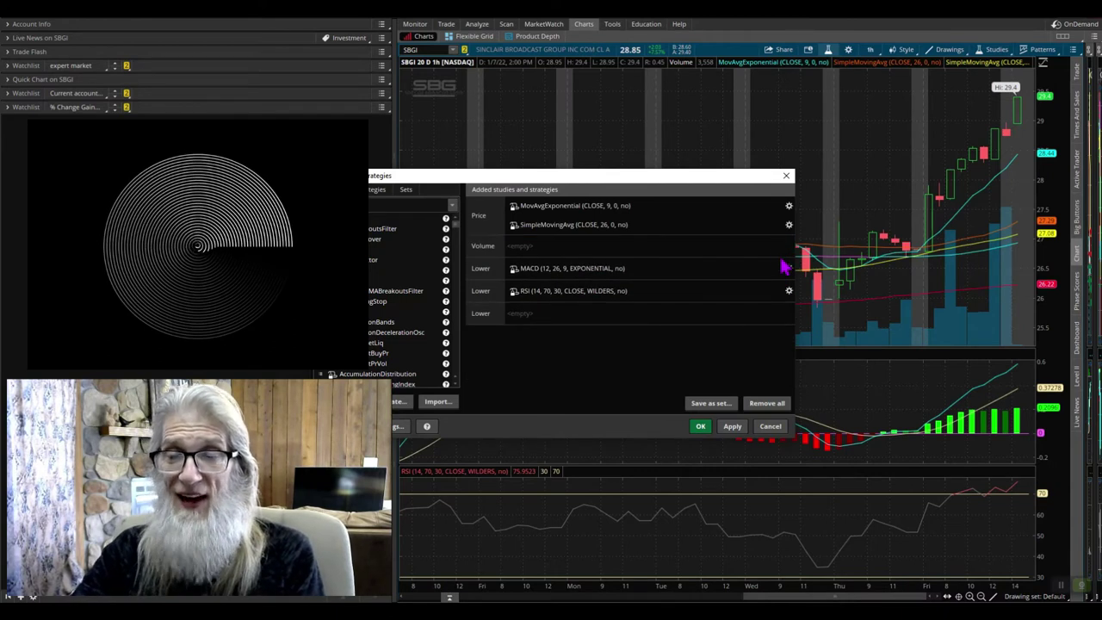
{"action": "left_click", "coordinate": [731, 427]}
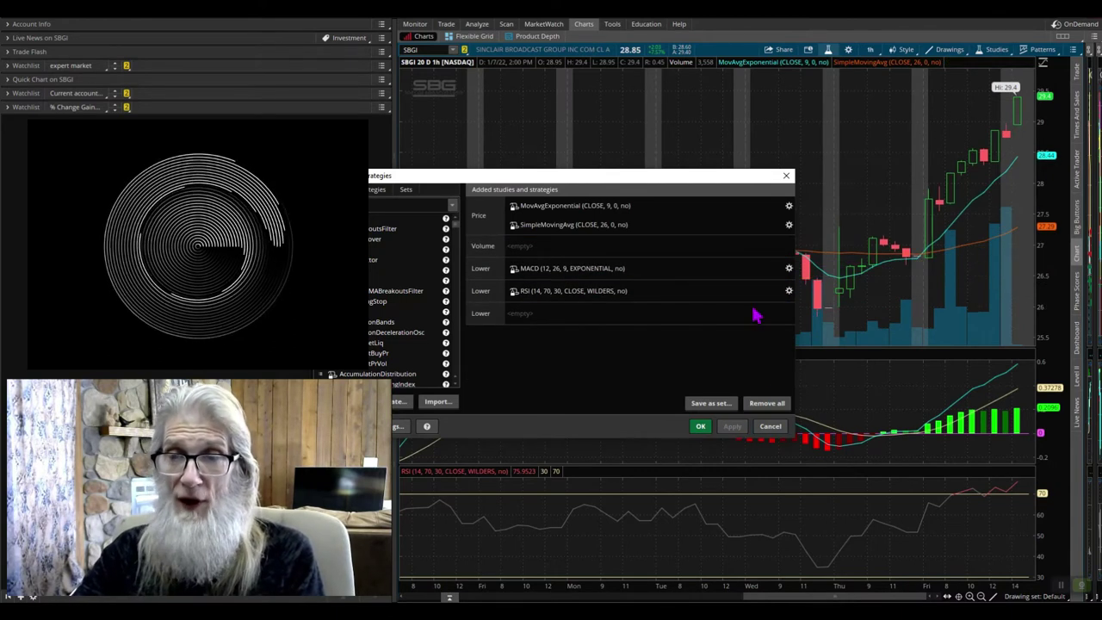
{"action": "left_click", "coordinate": [785, 177]}
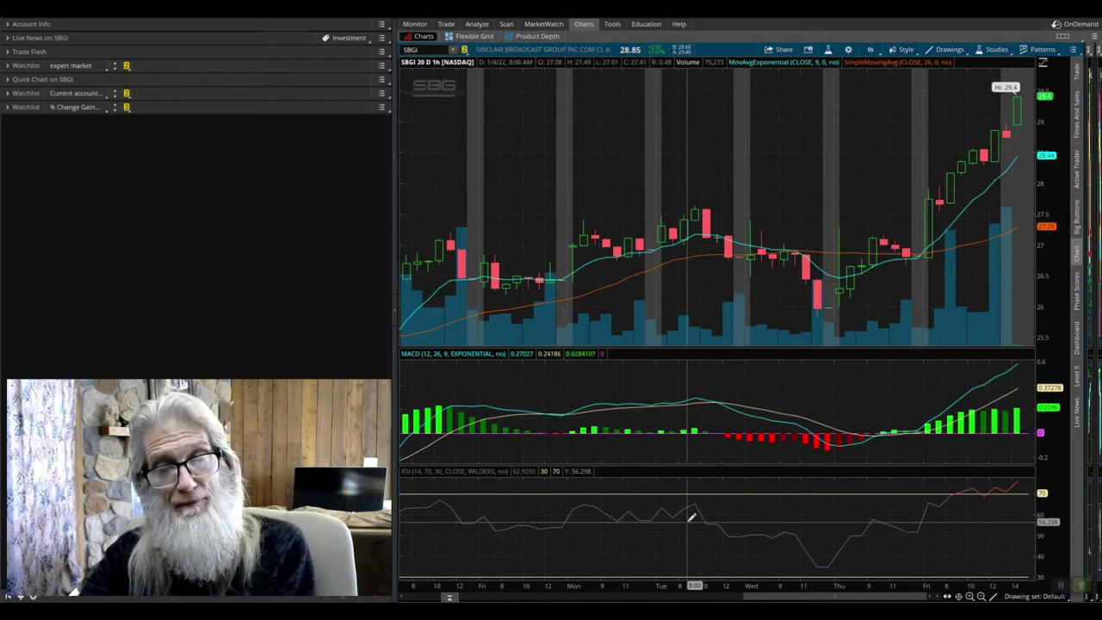
Rescale the RSI axis, remove the remaining SimpleMovingAvg and MovAvgExponential studies, and apply the change to the chart.
{"action": "left_click_drag", "start_coordinate": [1043, 484], "coordinate": [1047, 514]}
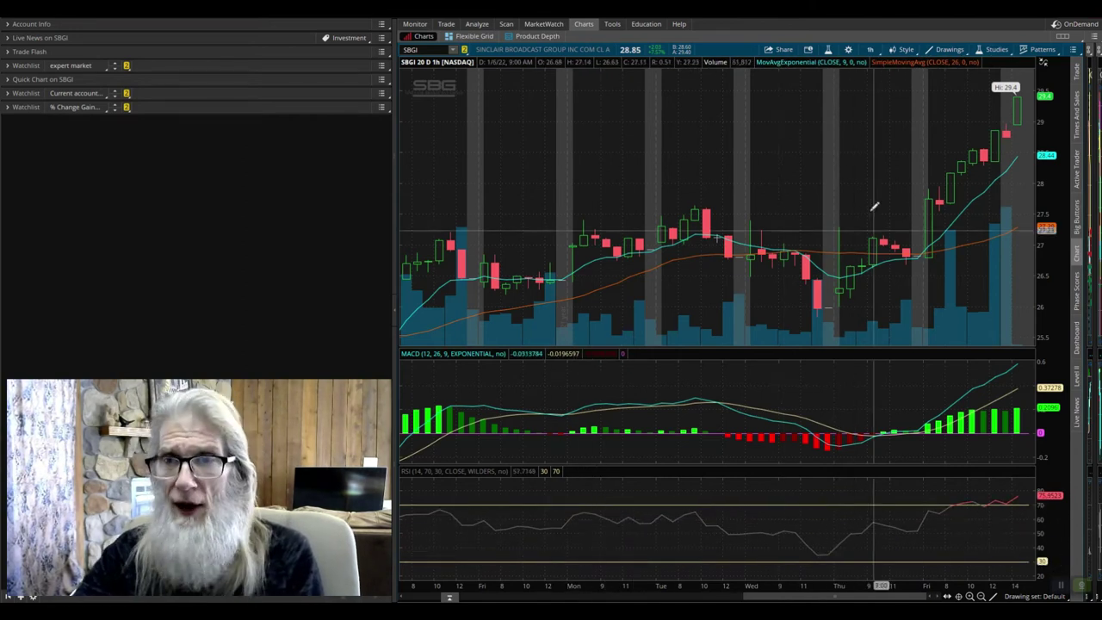
{"action": "left_click", "coordinate": [828, 49]}
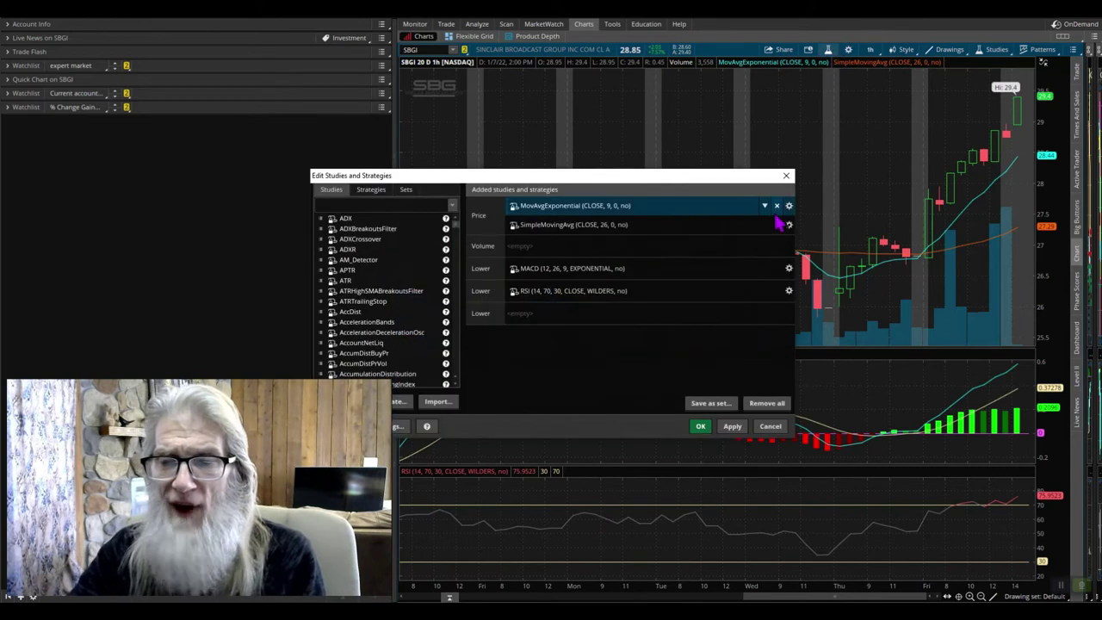
{"action": "left_click", "coordinate": [777, 225]}
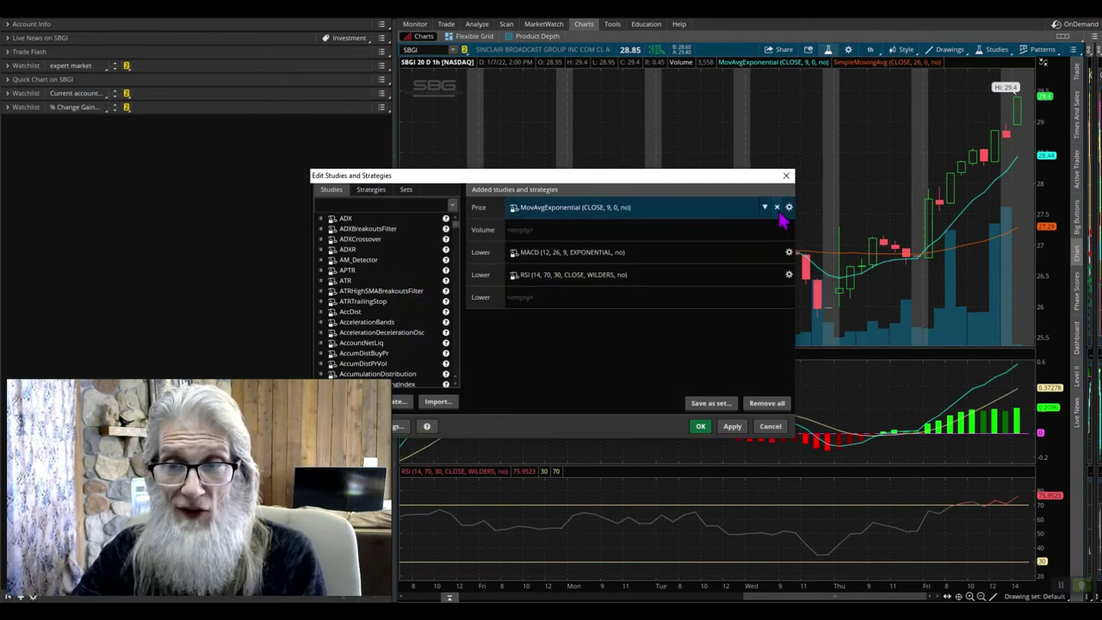
{"action": "left_click", "coordinate": [777, 207]}
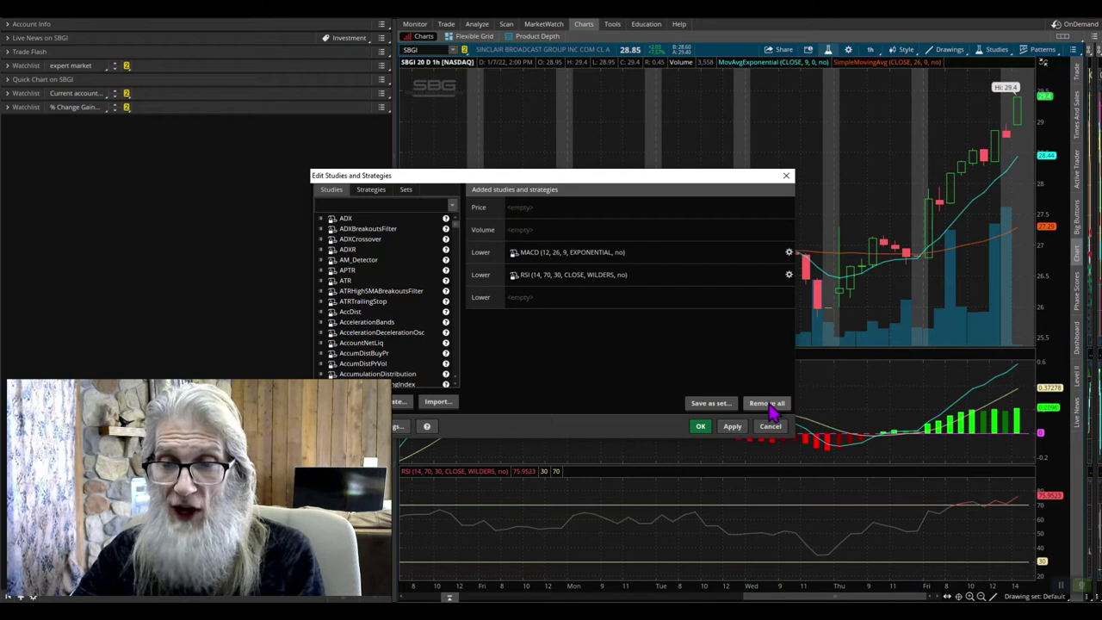
{"action": "left_click", "coordinate": [729, 431]}
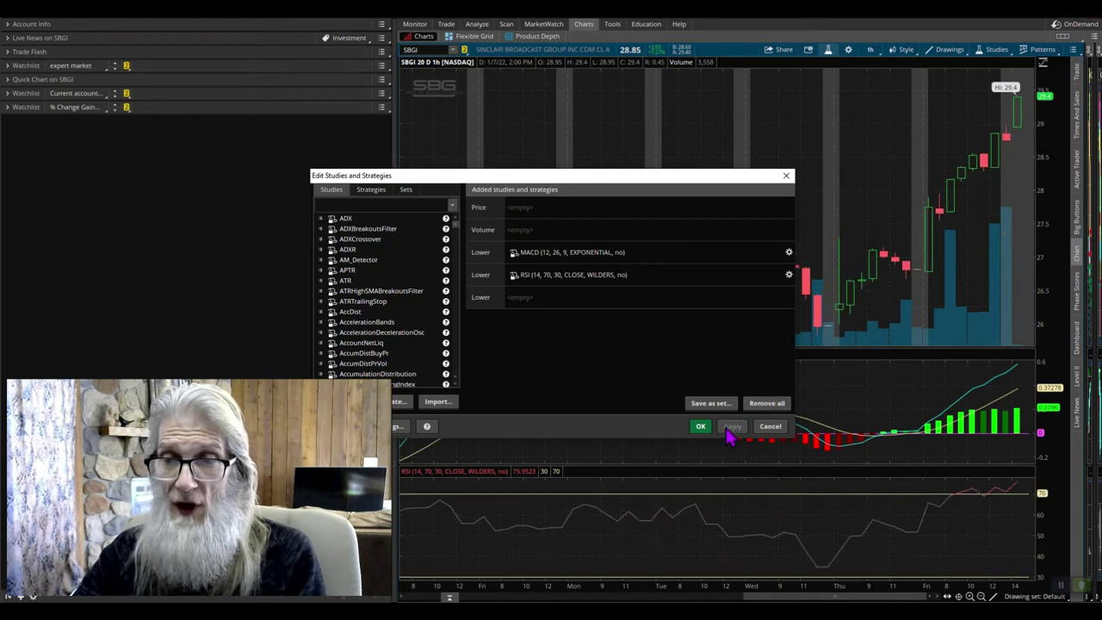
{"action": "left_click", "coordinate": [786, 176]}
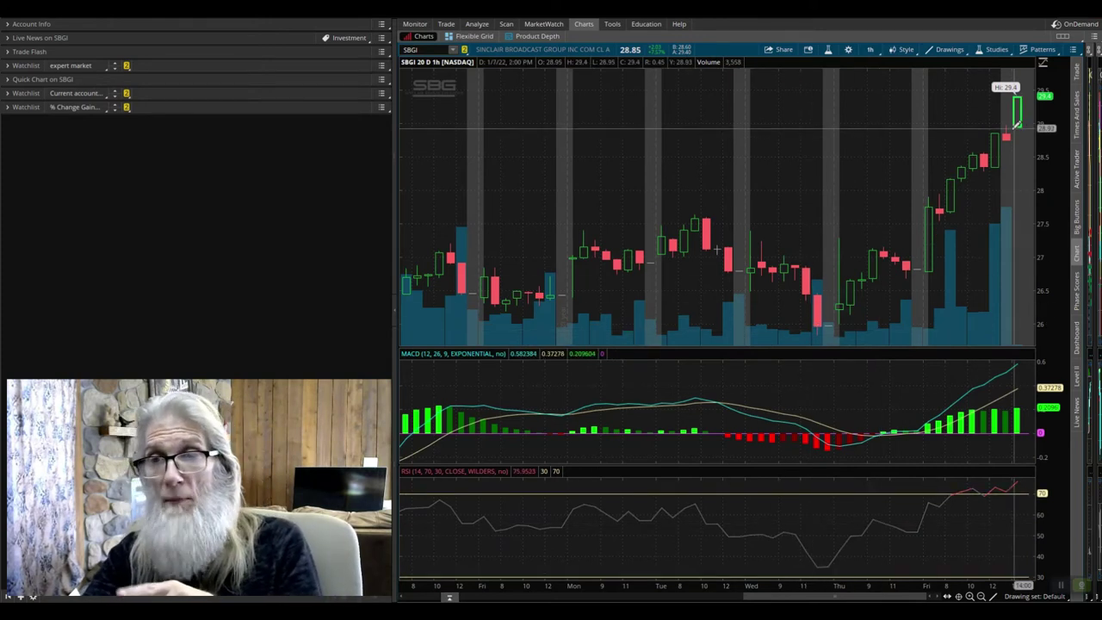
Change the chart type from candles to Line and examine the MACD crossover below the price chart.
{"action": "left_click", "coordinate": [900, 49]}
{"action": "mouse_move", "coordinate": [888, 140]}
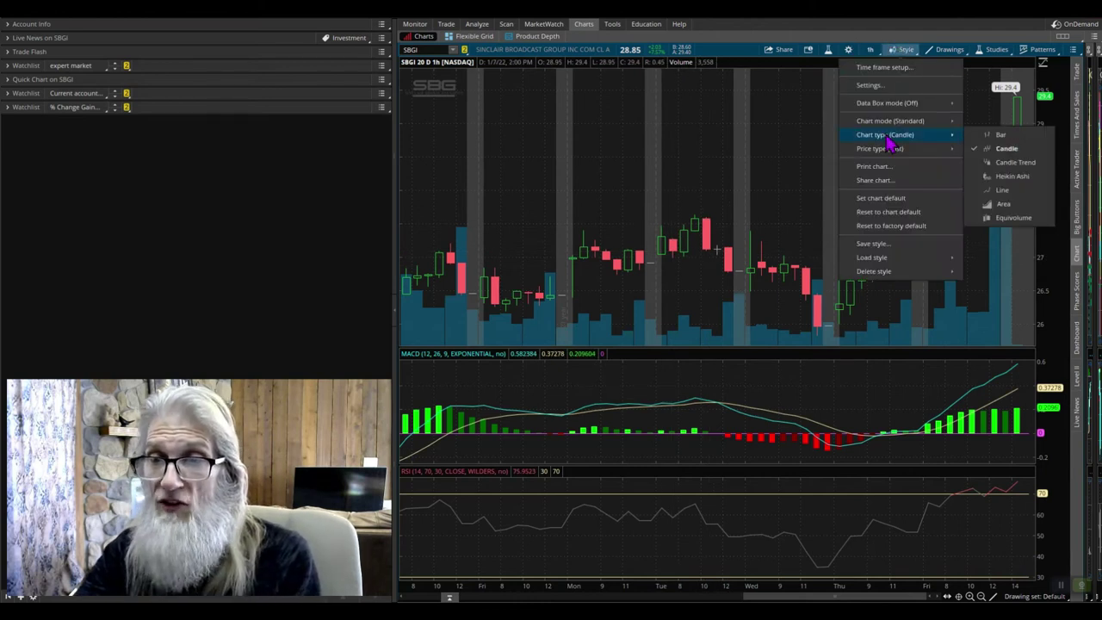
{"action": "left_click", "coordinate": [1005, 191]}
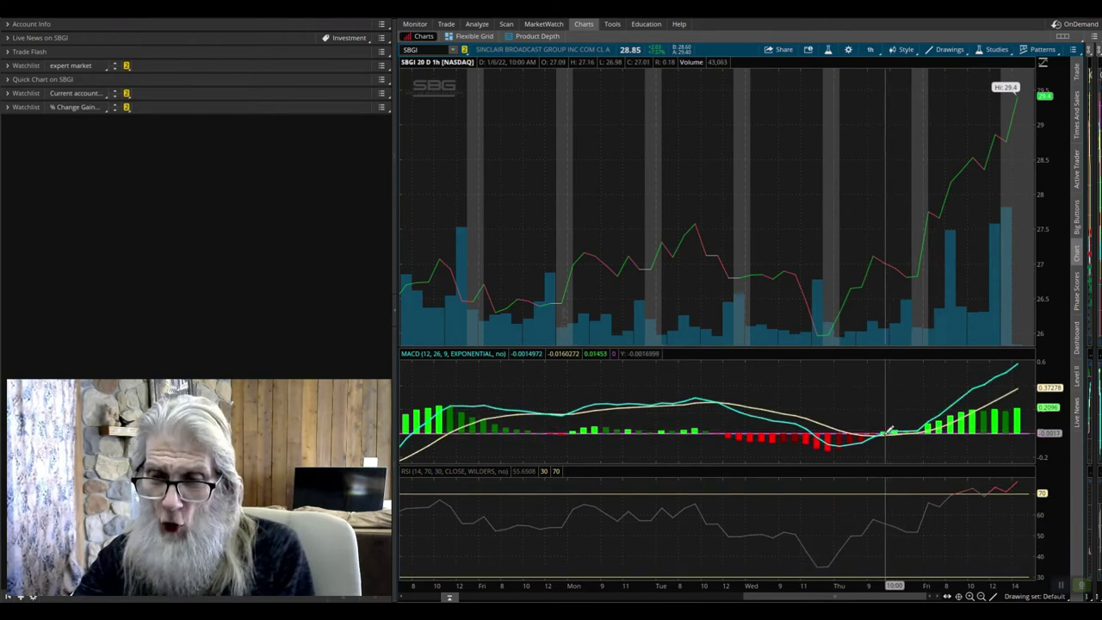
{"action": "left_click", "coordinate": [895, 431]}
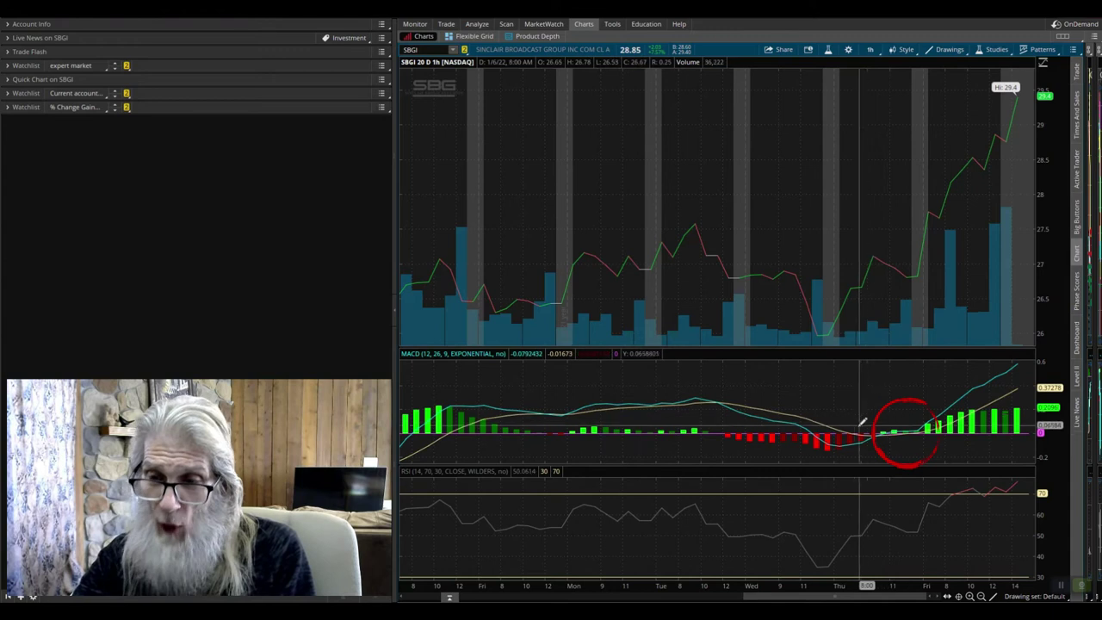
{"action": "left_click", "coordinate": [945, 493]}
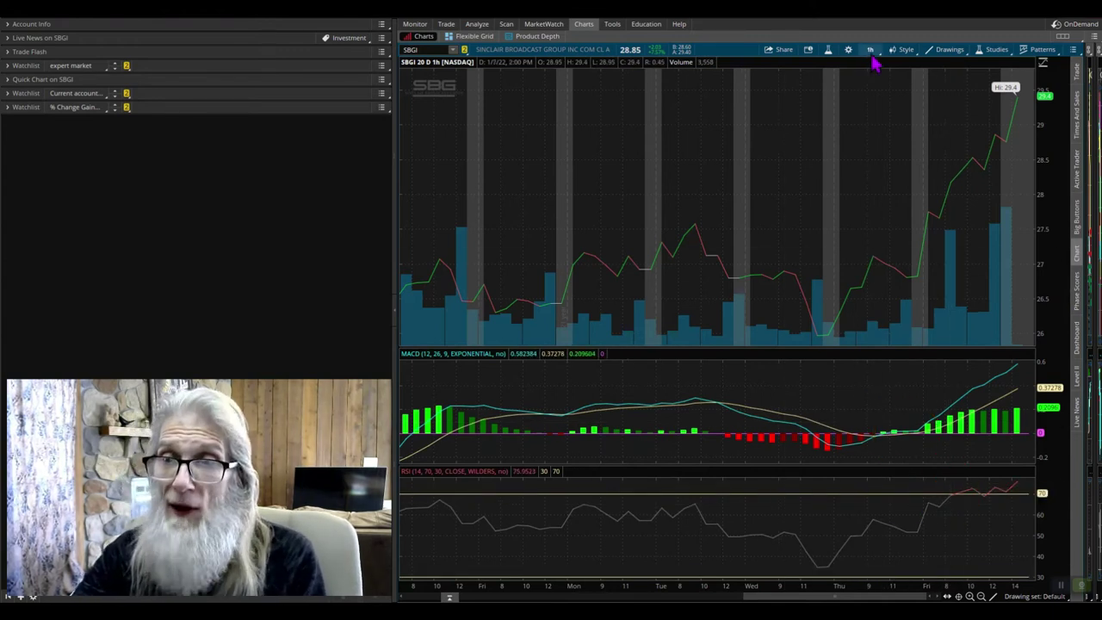
Load the saved set "Study set name" into the chart's studies and apply it.
{"action": "left_click", "coordinate": [828, 51]}
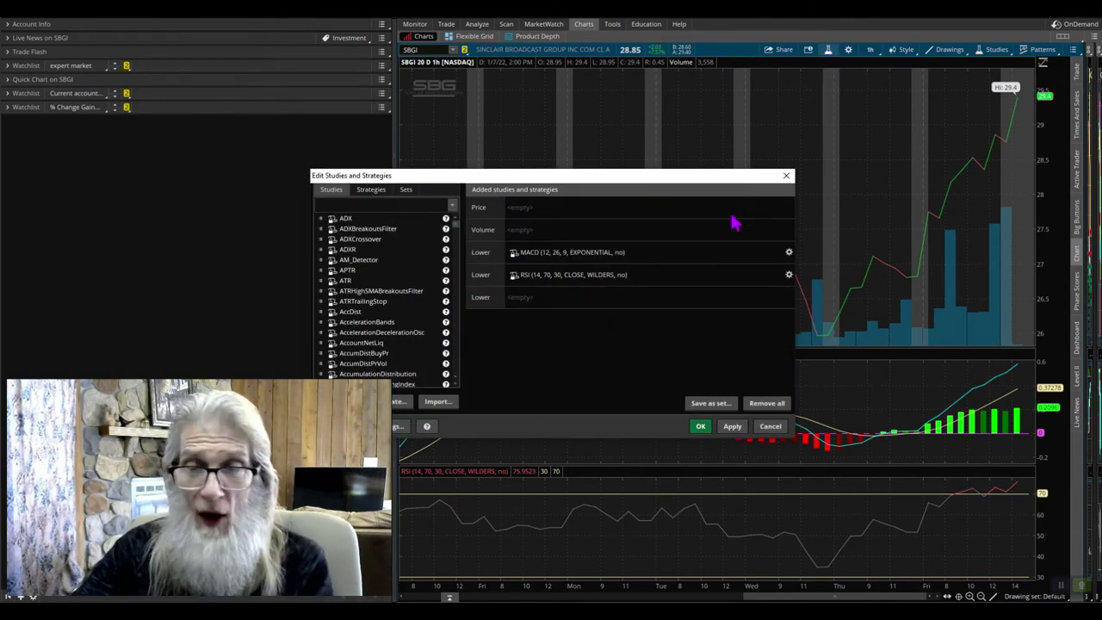
{"action": "left_click_drag", "start_coordinate": [424, 180], "coordinate": [405, 76]}
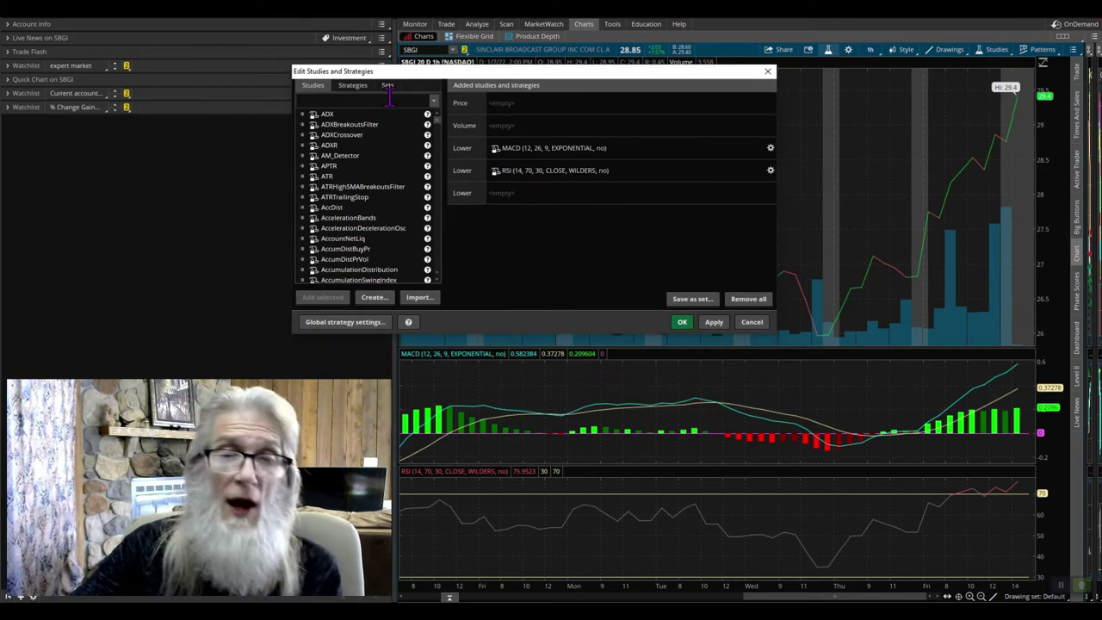
{"action": "left_click", "coordinate": [389, 86]}
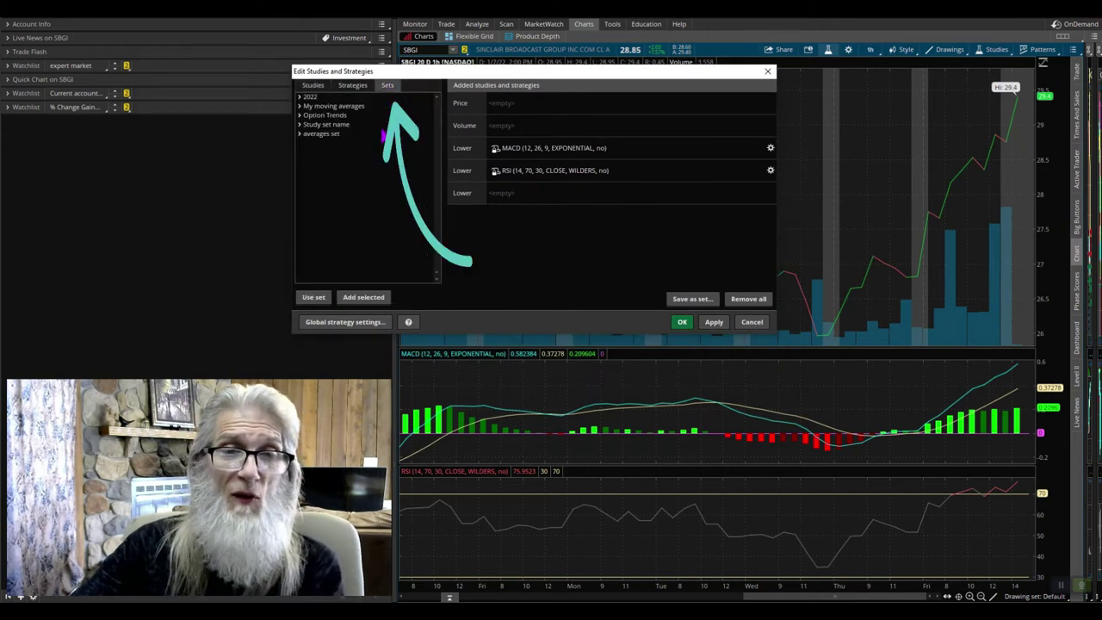
{"action": "left_click", "coordinate": [300, 126]}
{"action": "left_click", "coordinate": [315, 127]}
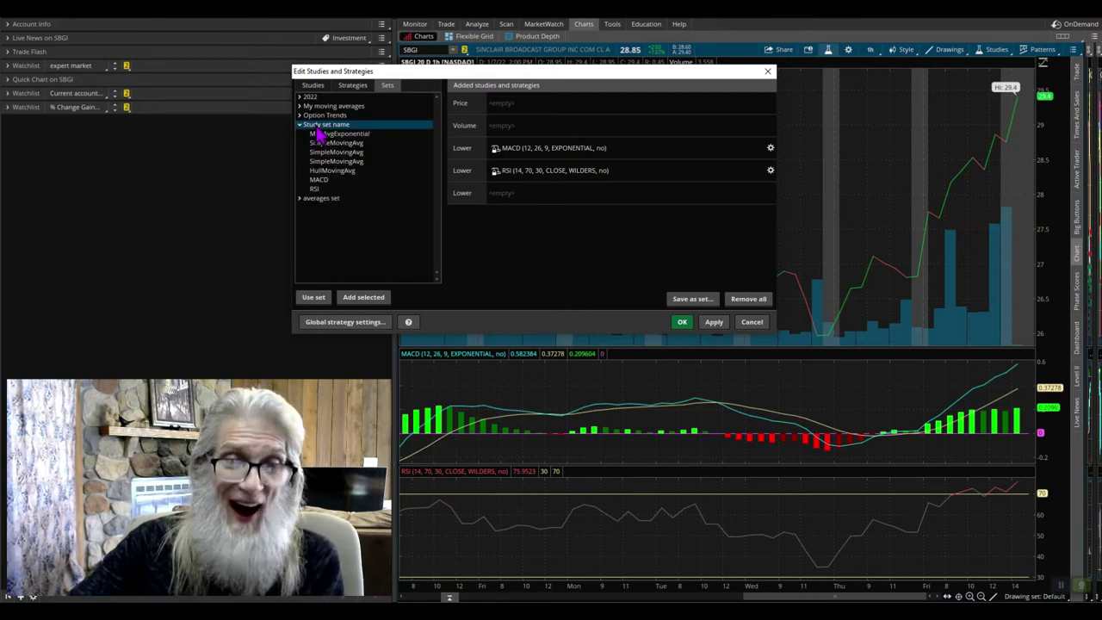
{"action": "left_click", "coordinate": [315, 297]}
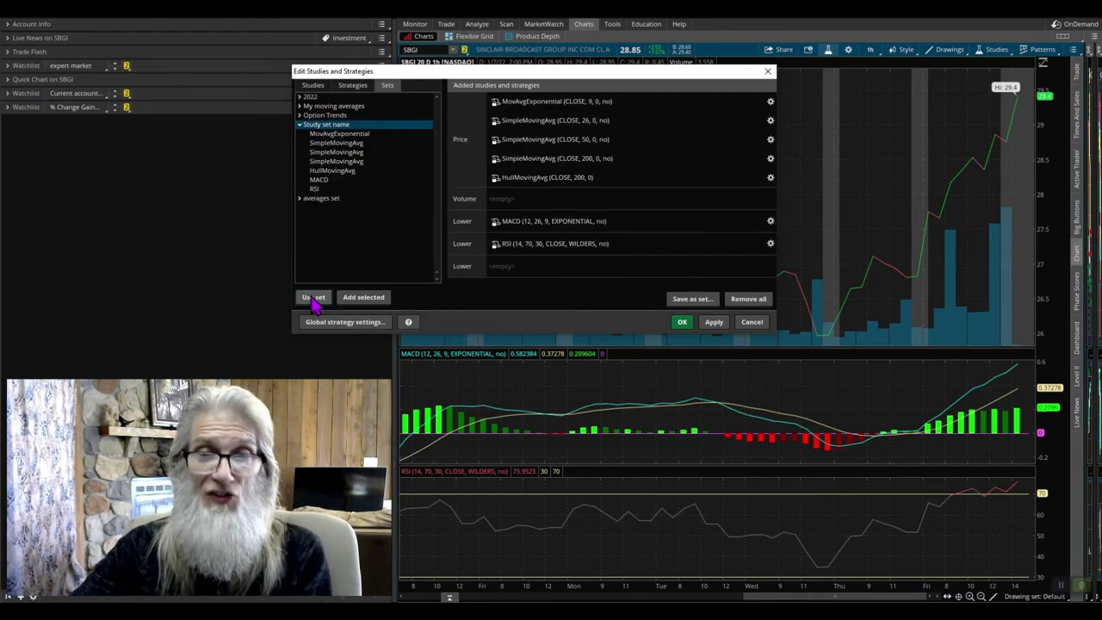
{"action": "left_click", "coordinate": [713, 329]}
{"action": "left_click", "coordinate": [681, 322]}
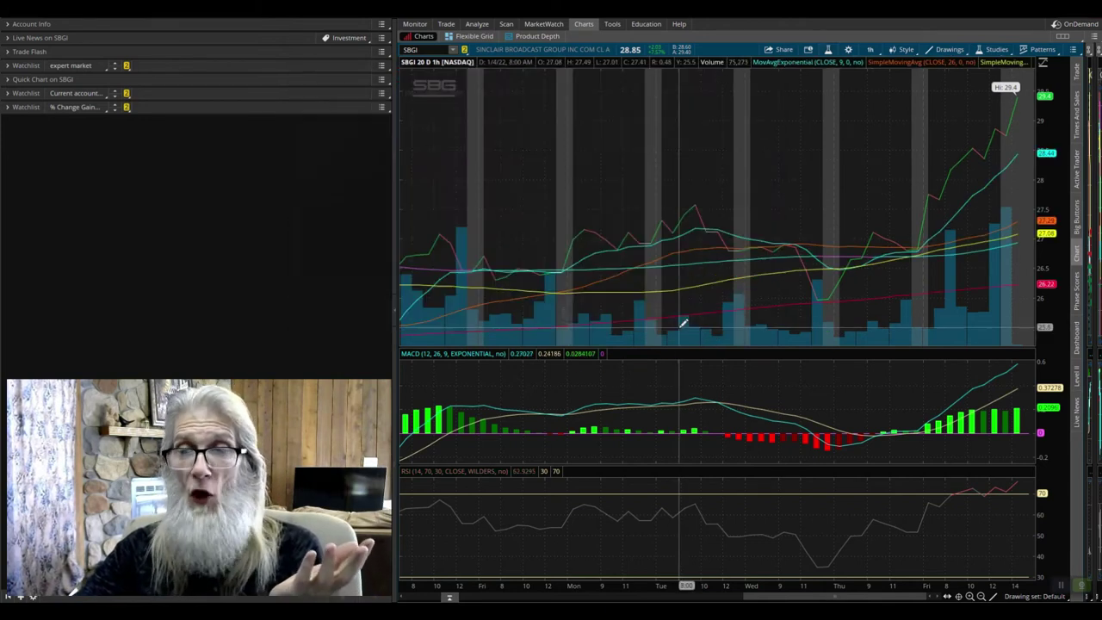
Set the chart type back to Candle.
{"action": "left_click", "coordinate": [904, 50]}
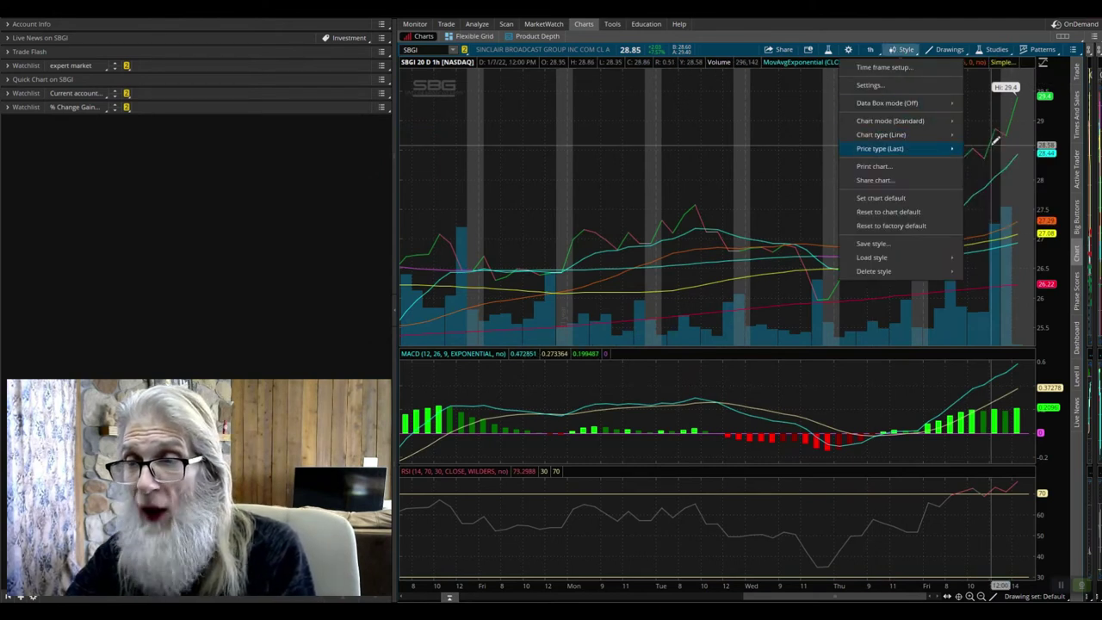
{"action": "mouse_move", "coordinate": [925, 142]}
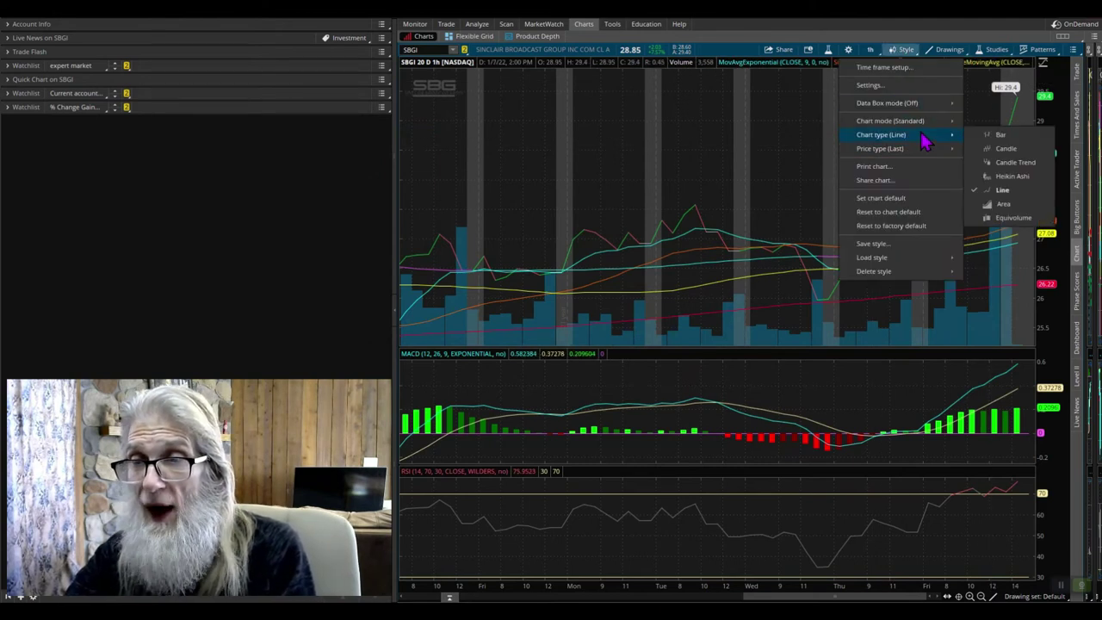
{"action": "left_click", "coordinate": [1003, 149]}
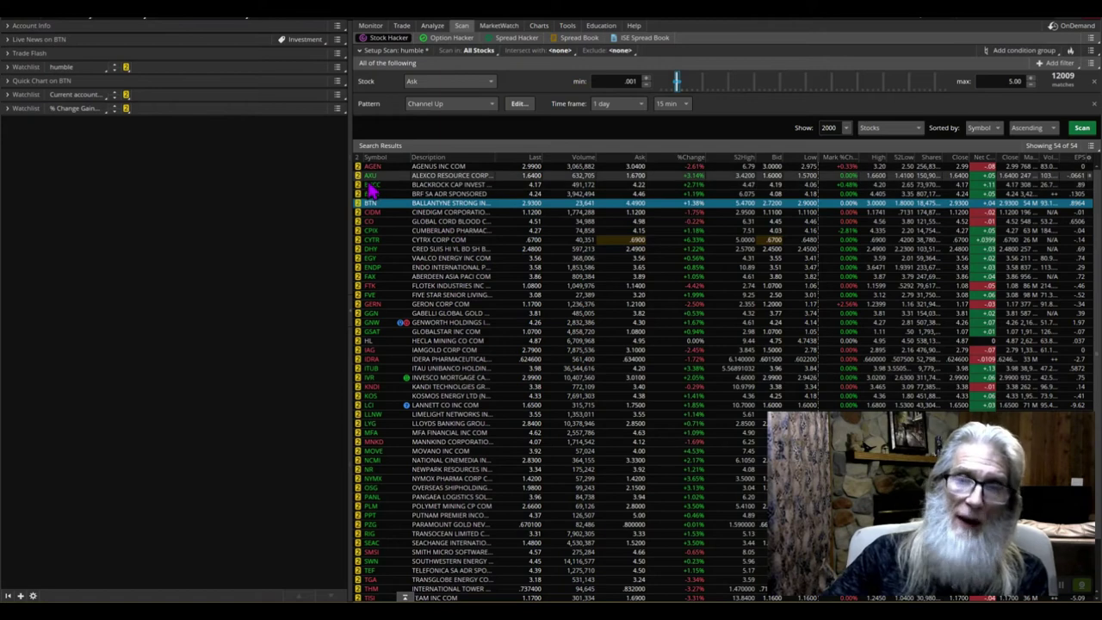
Switch back and forth between the BTN chart and the Stock Hacker scan results.
{"action": "left_click", "coordinate": [539, 25]}
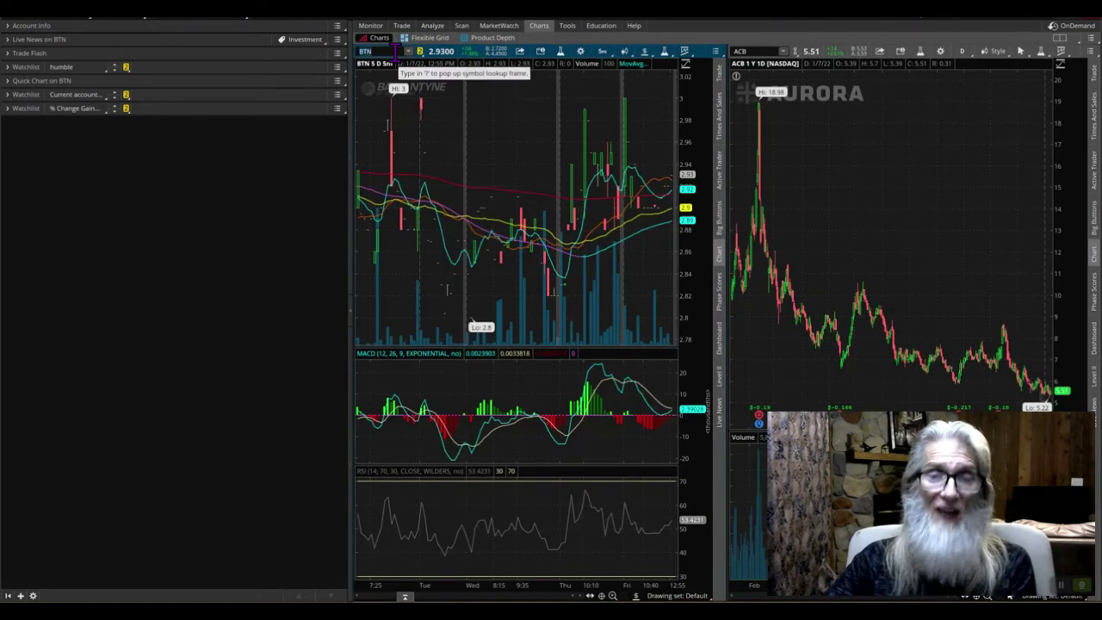
{"action": "left_click", "coordinate": [459, 26]}
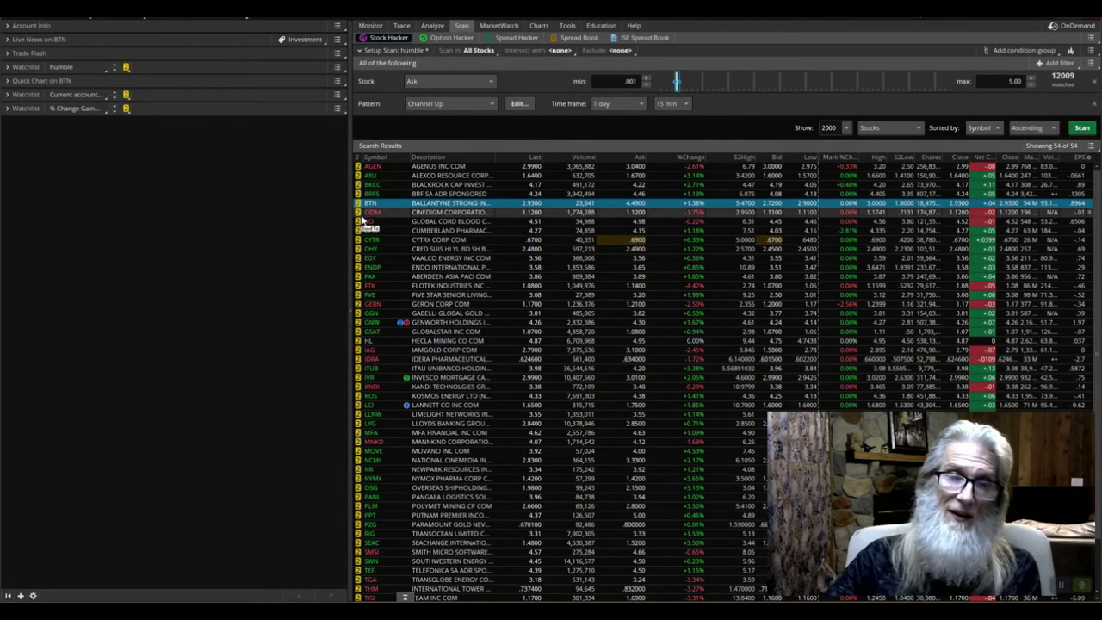
{"action": "left_click", "coordinate": [539, 25]}
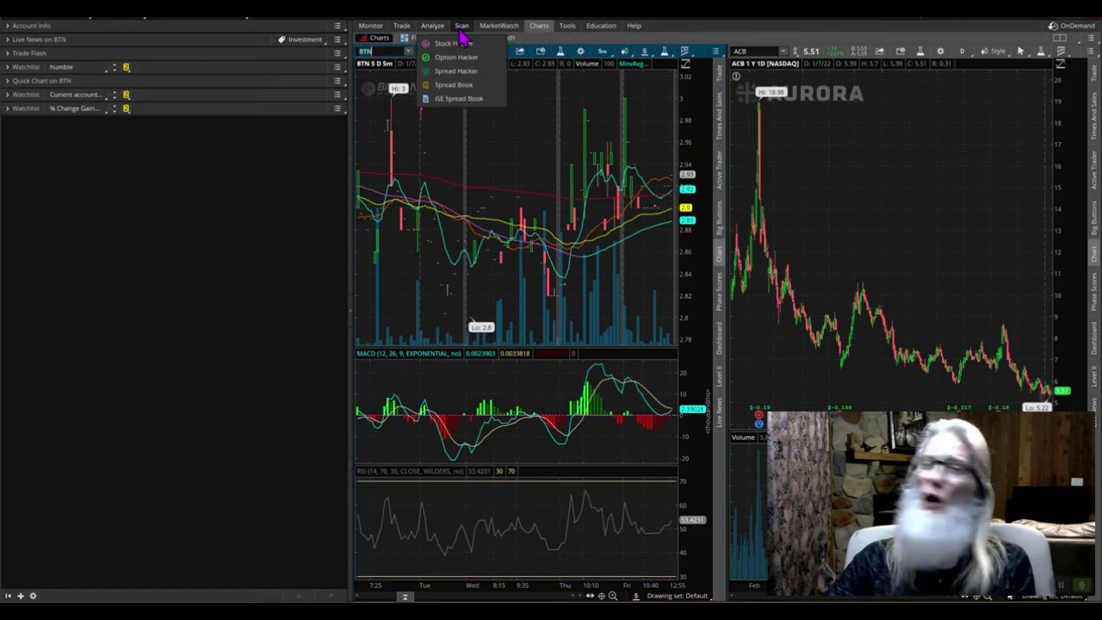
{"action": "left_click", "coordinate": [462, 35]}
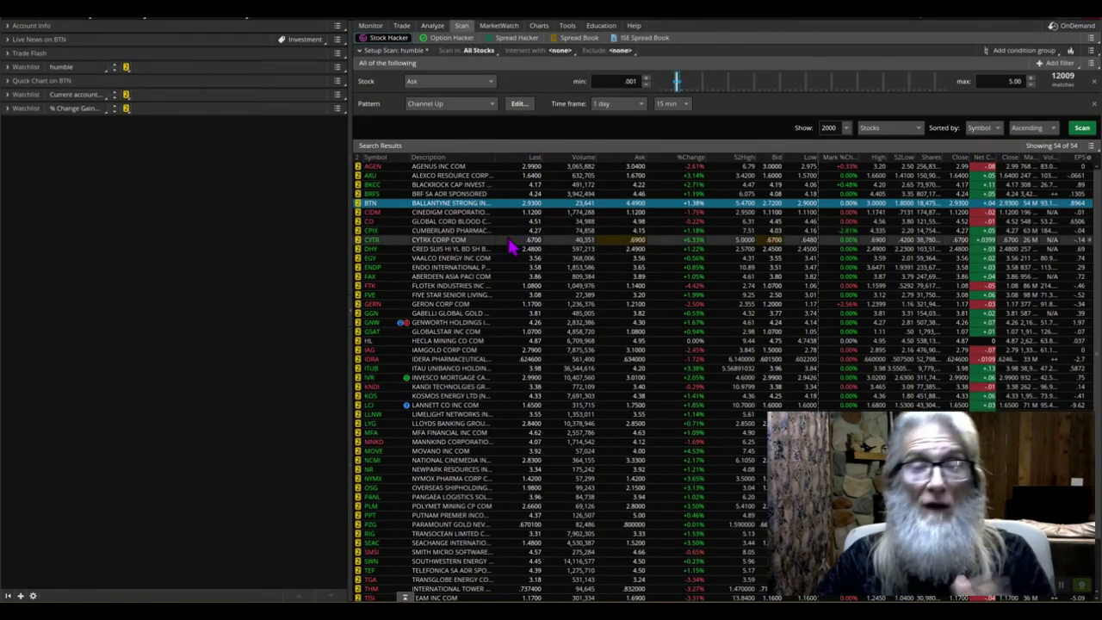
Expand the Quick Chart gadget and review the charts of the scan results one after another, from CIDM down to GERN.
{"action": "left_click", "coordinate": [13, 82]}
{"action": "left_click", "coordinate": [361, 212]}
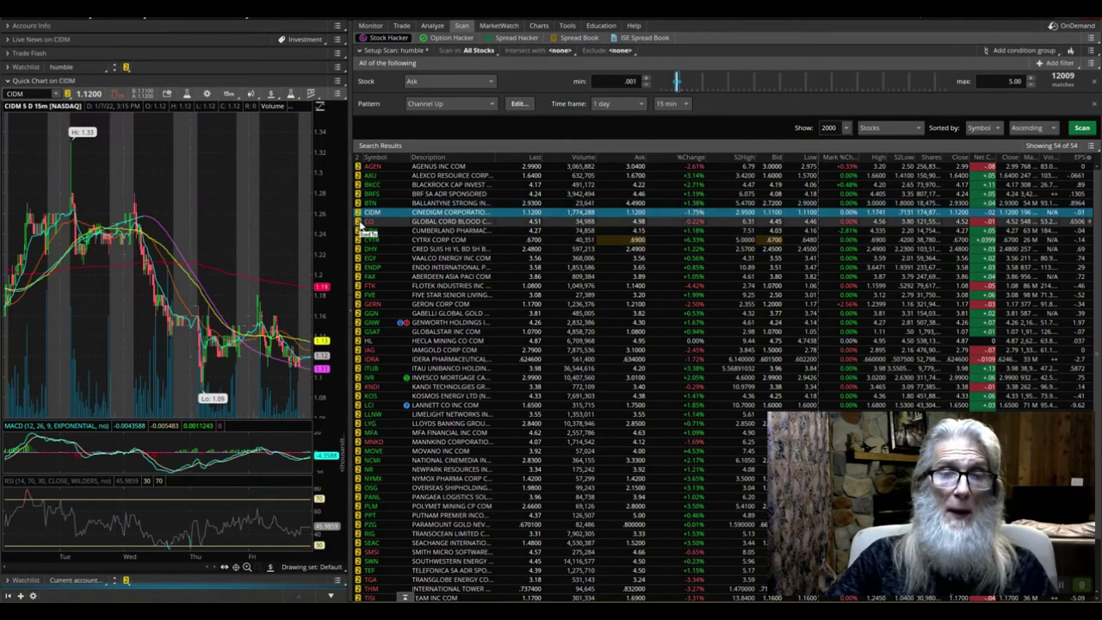
{"action": "left_click", "coordinate": [359, 222]}
{"action": "left_click", "coordinate": [360, 231]}
{"action": "left_click", "coordinate": [360, 241]}
{"action": "left_click", "coordinate": [360, 249]}
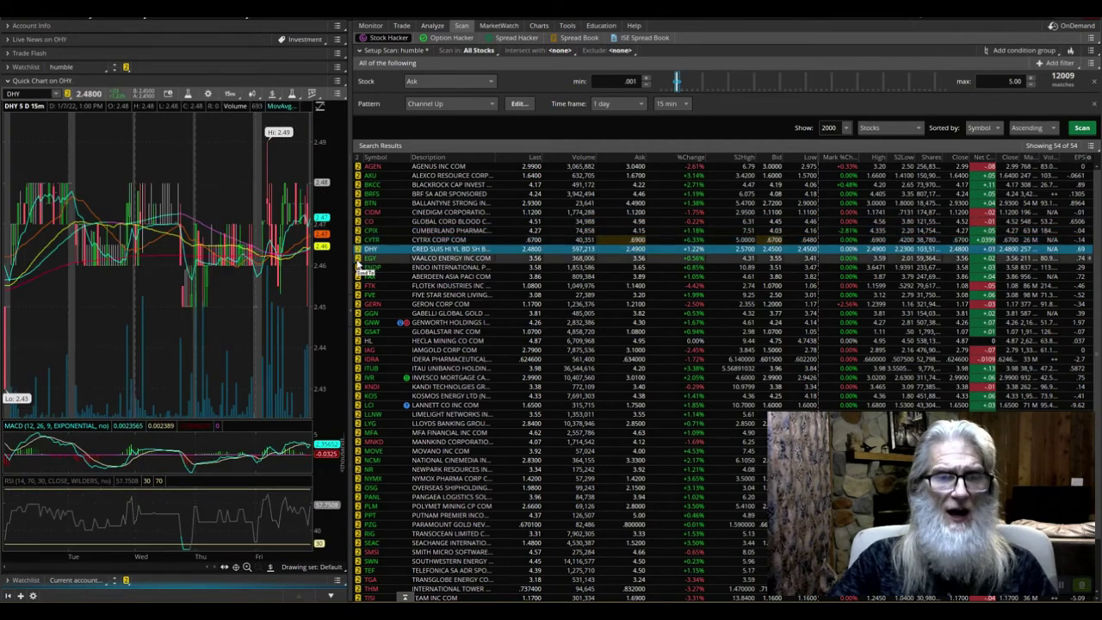
{"action": "left_click", "coordinate": [360, 258]}
{"action": "left_click", "coordinate": [360, 267]}
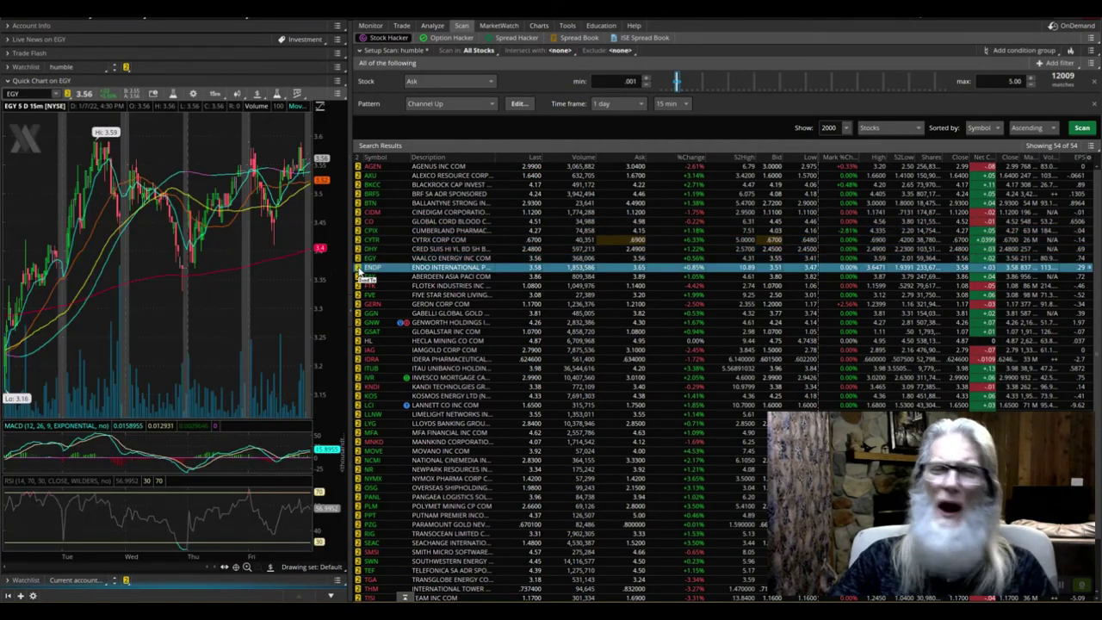
{"action": "left_click", "coordinate": [360, 277]}
{"action": "left_click", "coordinate": [360, 285]}
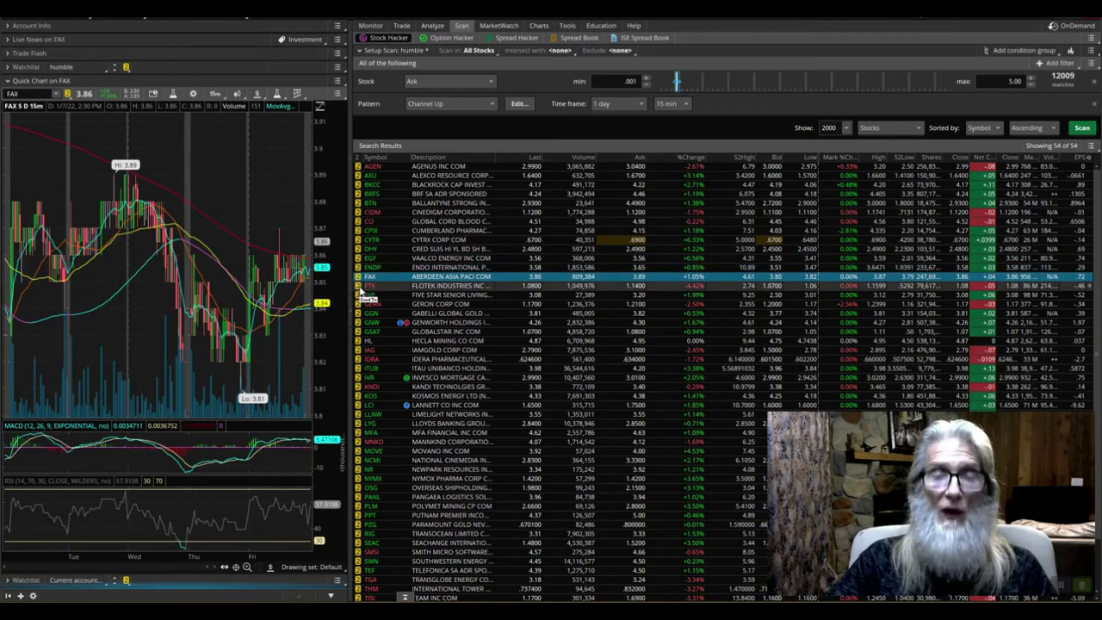
{"action": "left_click", "coordinate": [360, 294]}
{"action": "left_click", "coordinate": [359, 304]}
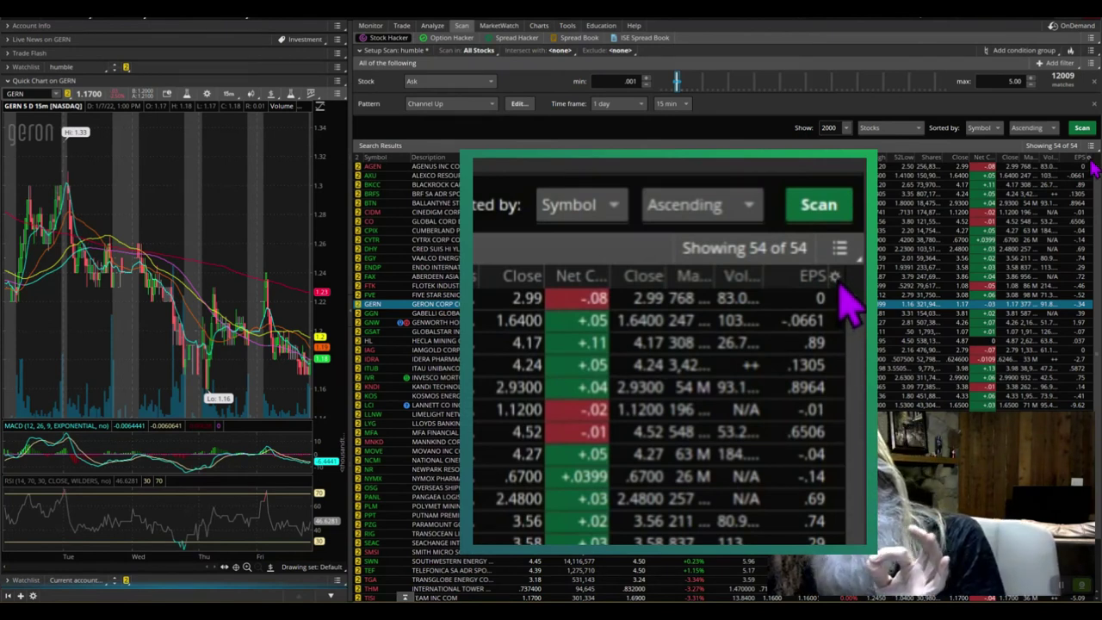
Open the column customization of the scan results and look up "blue" among the available items.
{"action": "left_click", "coordinate": [1089, 160]}
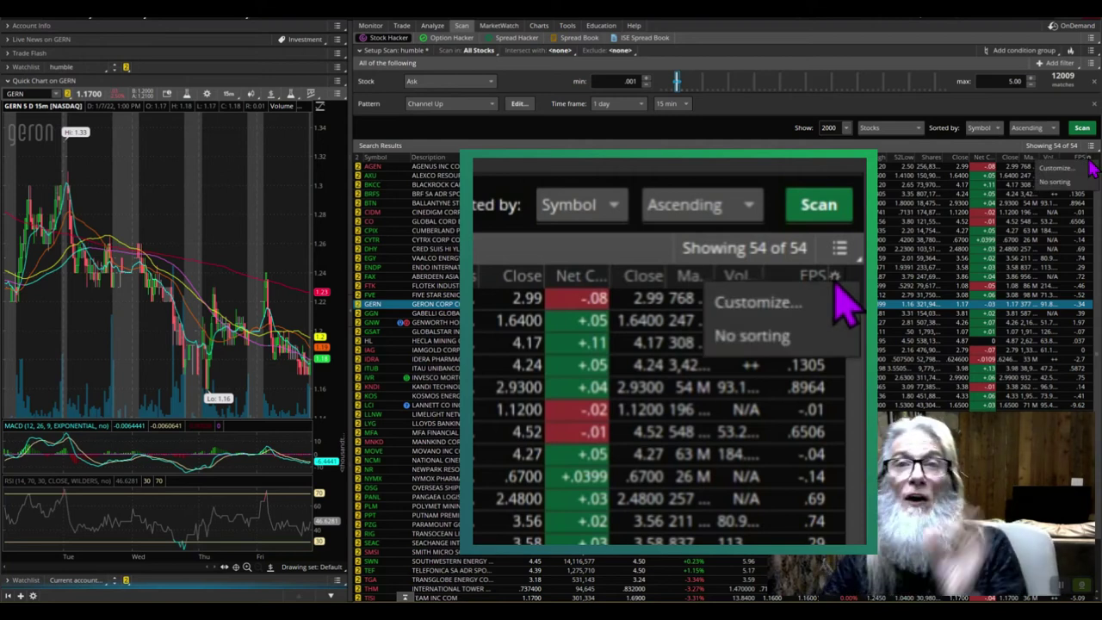
{"action": "left_click", "coordinate": [1066, 171]}
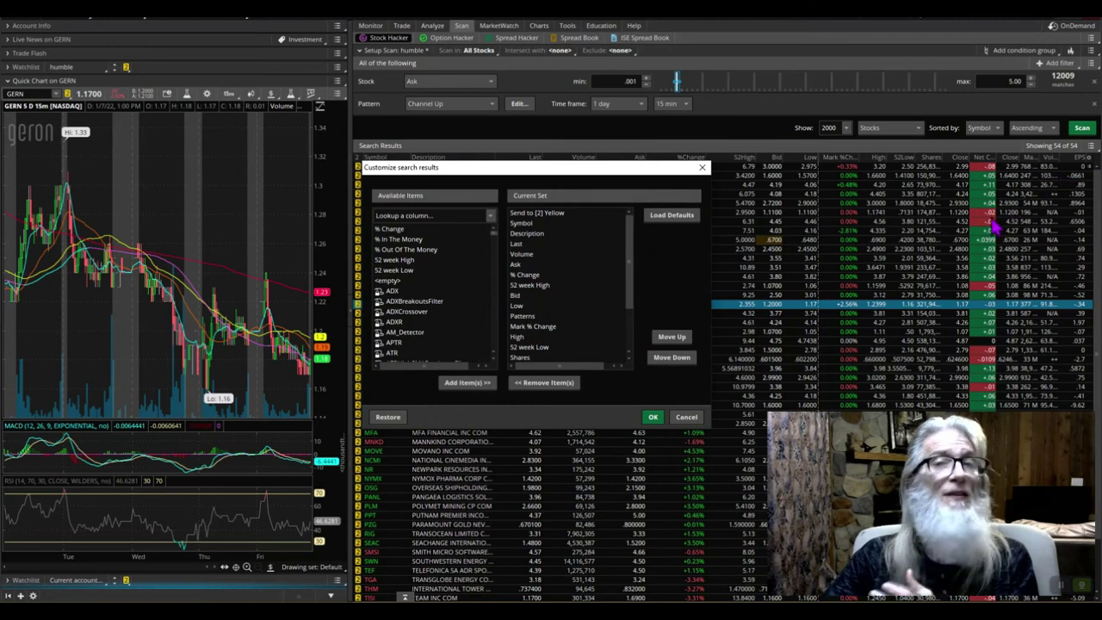
{"action": "left_click_drag", "start_coordinate": [573, 171], "coordinate": [578, 302]}
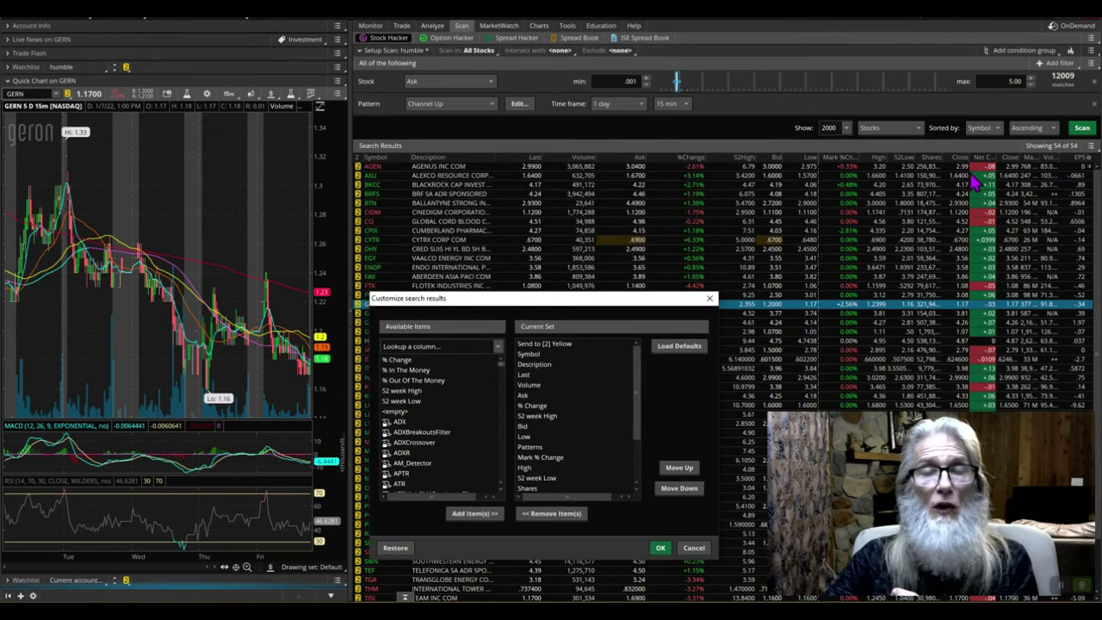
{"action": "scroll", "coordinate": [445, 371], "scroll_direction": "down", "scroll_amount": 2}
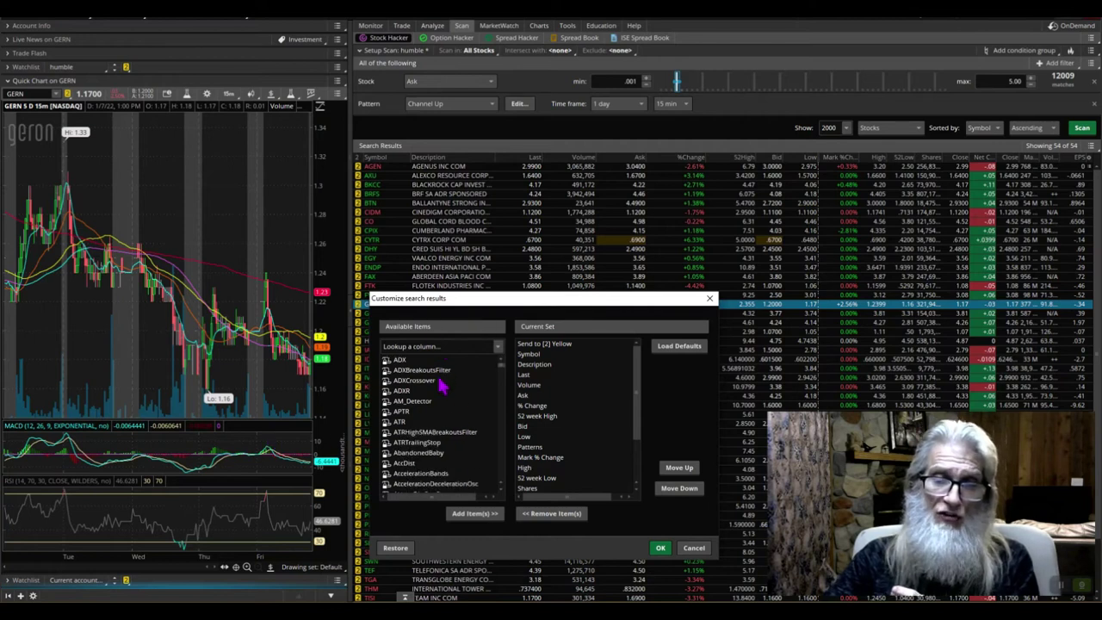
{"action": "left_click", "coordinate": [412, 382]}
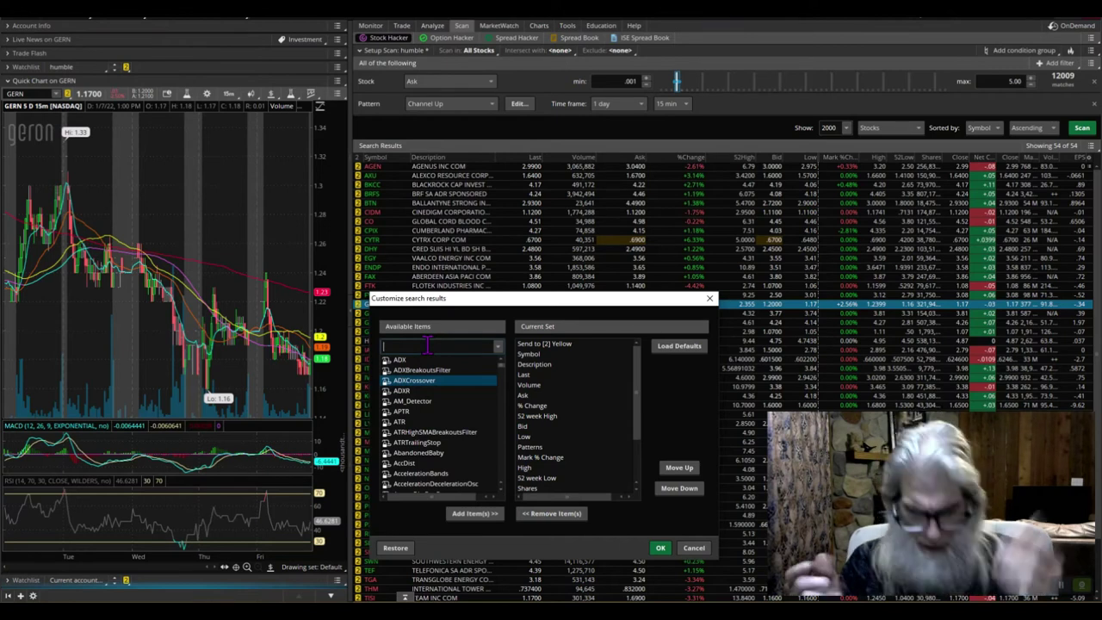
{"action": "left_click", "coordinate": [427, 345]}
{"action": "type", "text": "blue"}
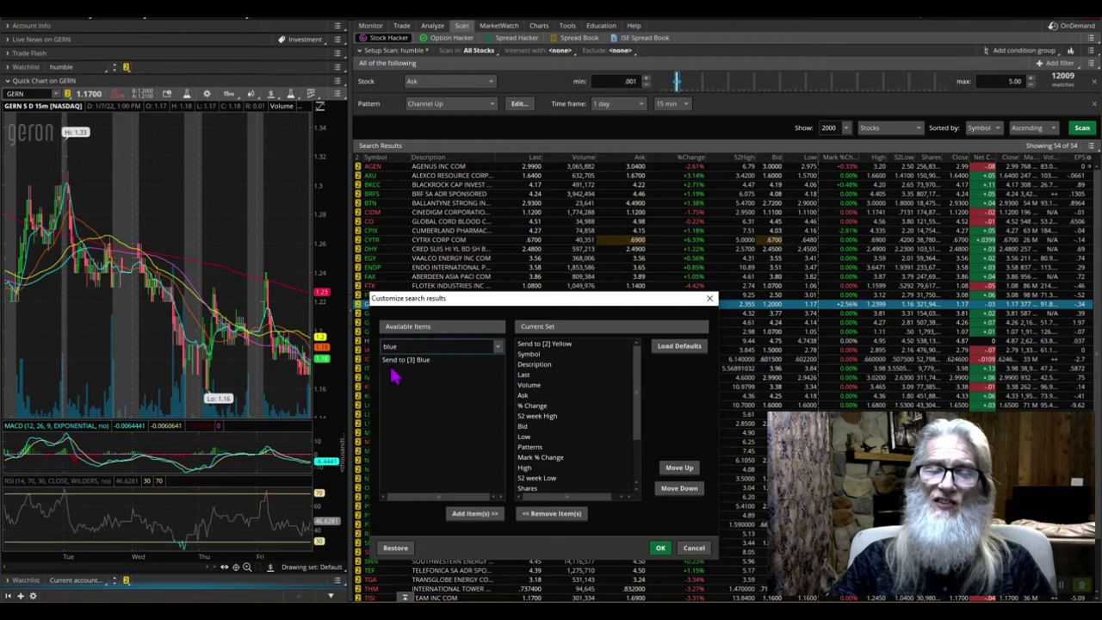
Add the "Send to [3] Blue" item to the current set of result columns.
{"action": "left_click_drag", "start_coordinate": [413, 376], "coordinate": [420, 377]}
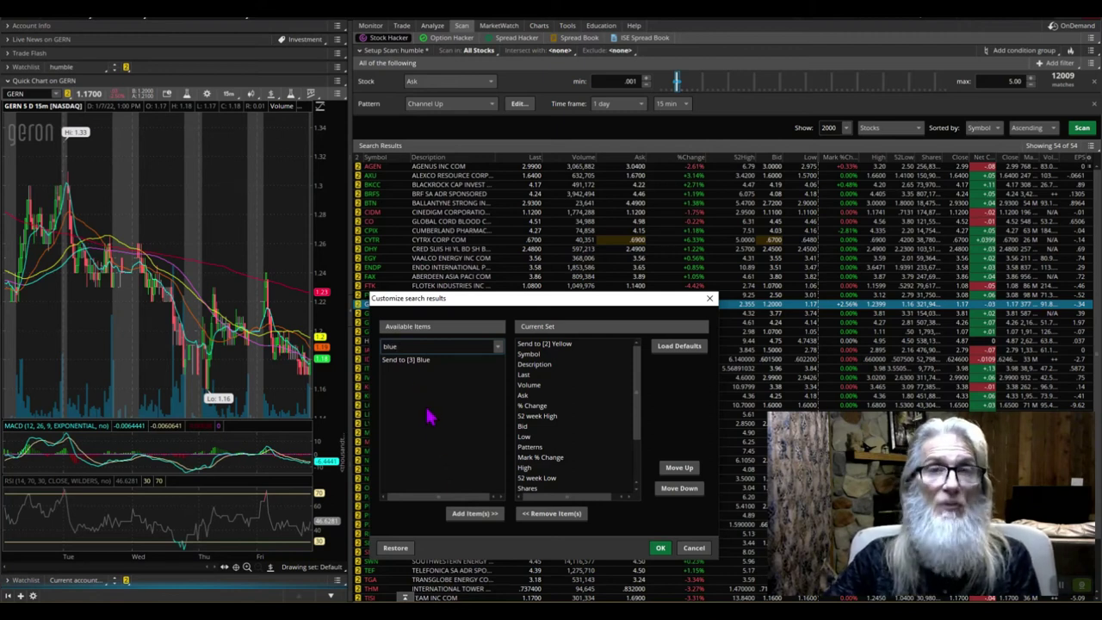
{"action": "left_click", "coordinate": [470, 514]}
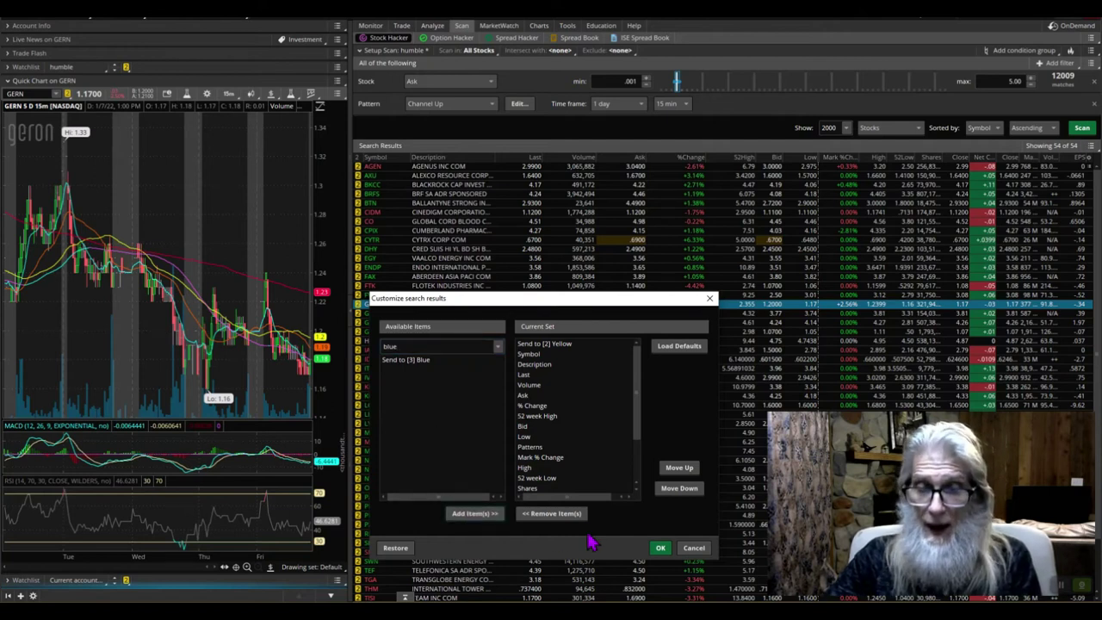
{"action": "scroll", "coordinate": [642, 462], "scroll_direction": "down", "scroll_amount": 2}
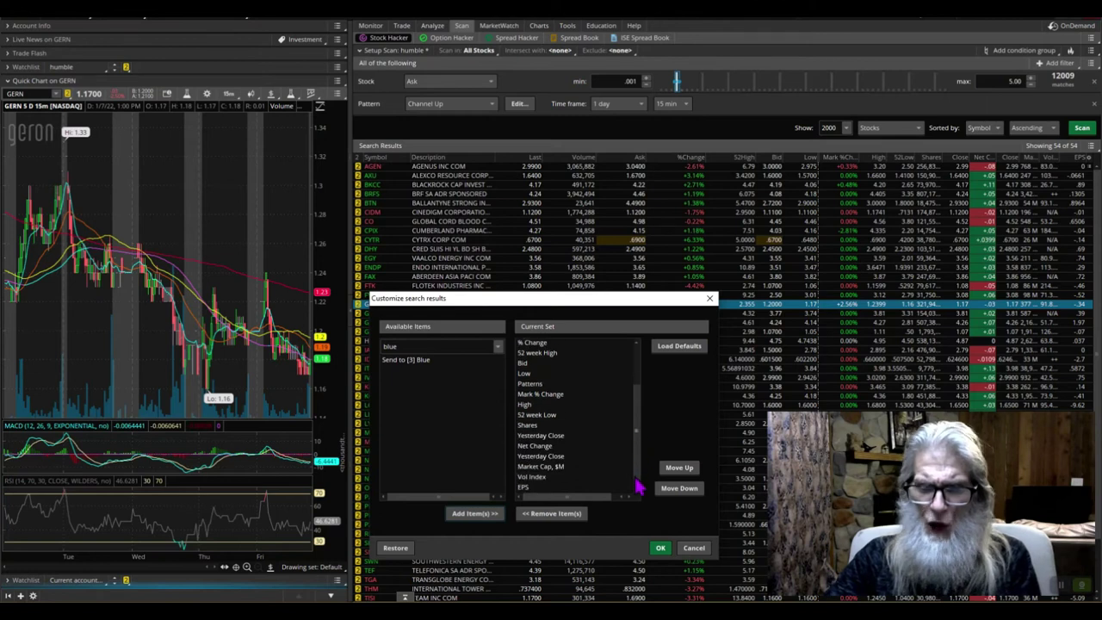
{"action": "left_click", "coordinate": [410, 361]}
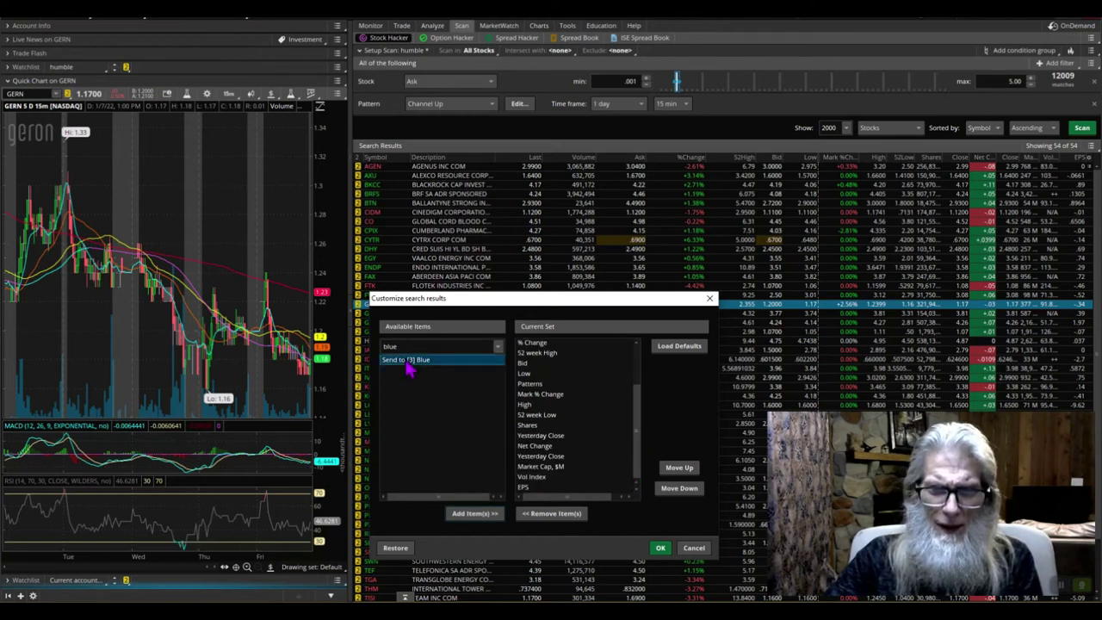
{"action": "left_click", "coordinate": [470, 514]}
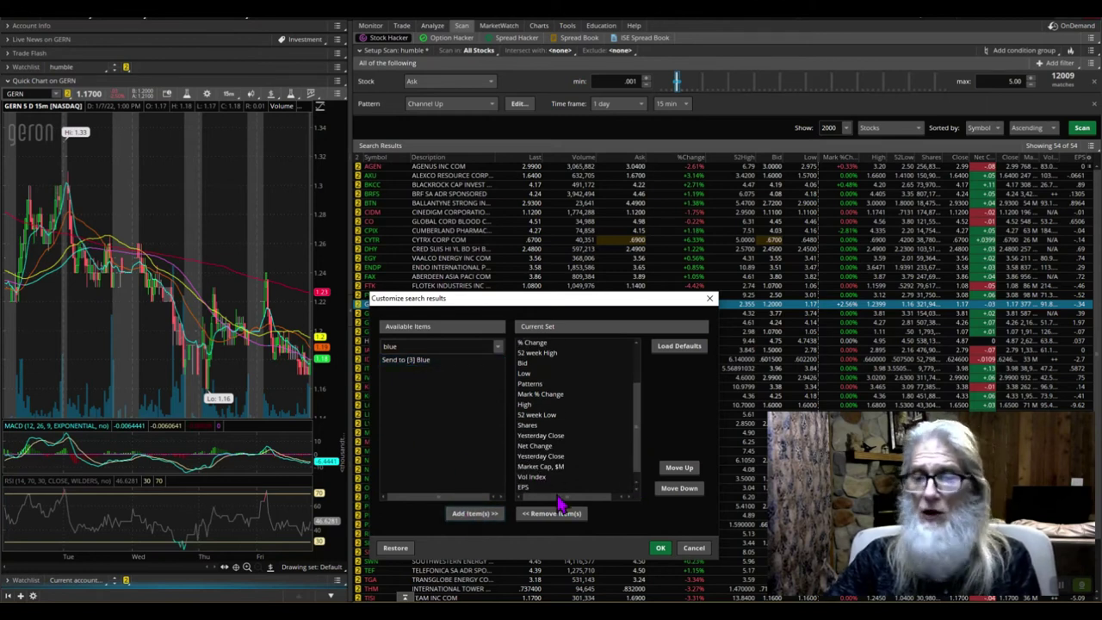
Move the "Send to [3] Blue" column up to between Volume and Ask and apply the column set.
{"action": "scroll", "coordinate": [645, 457], "scroll_direction": "down", "scroll_amount": 1}
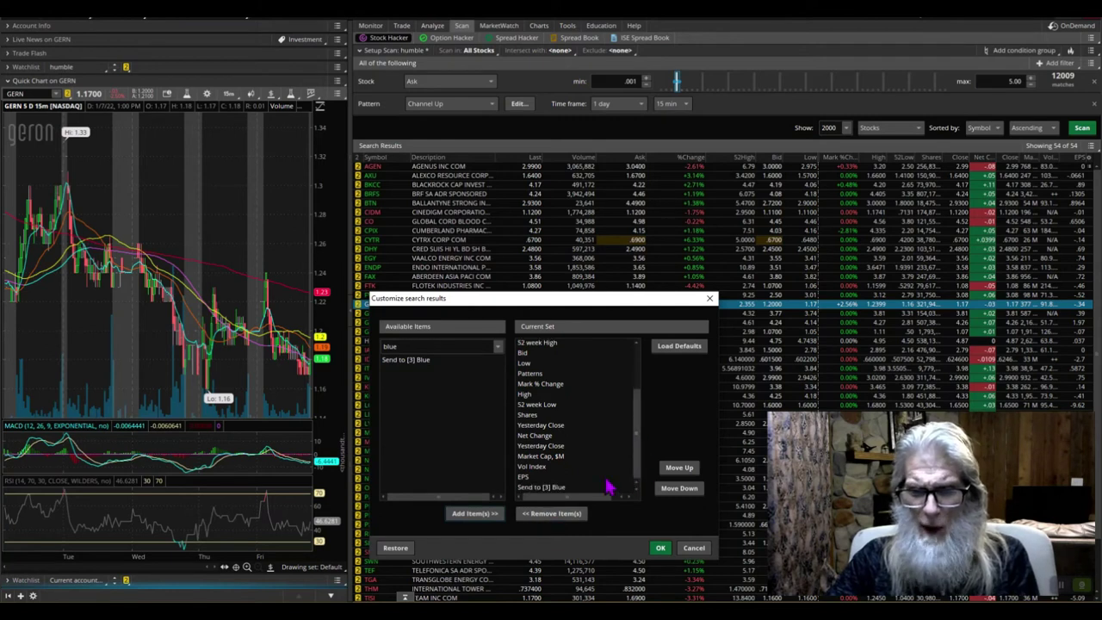
{"action": "left_click", "coordinate": [534, 488]}
{"action": "left_click", "coordinate": [678, 469]}
{"action": "left_click", "coordinate": [678, 468]}
{"action": "left_click", "coordinate": [678, 469]}
{"action": "left_click", "coordinate": [678, 468]}
{"action": "left_click", "coordinate": [679, 469]}
{"action": "left_click", "coordinate": [678, 469]}
{"action": "left_click", "coordinate": [679, 468]}
{"action": "left_click", "coordinate": [679, 468]}
{"action": "left_click", "coordinate": [678, 468]}
{"action": "left_click", "coordinate": [679, 469]}
{"action": "left_click", "coordinate": [678, 469]}
{"action": "left_click", "coordinate": [679, 468]}
{"action": "left_click", "coordinate": [678, 468]}
{"action": "left_click", "coordinate": [678, 468]}
{"action": "left_click", "coordinate": [660, 547]}
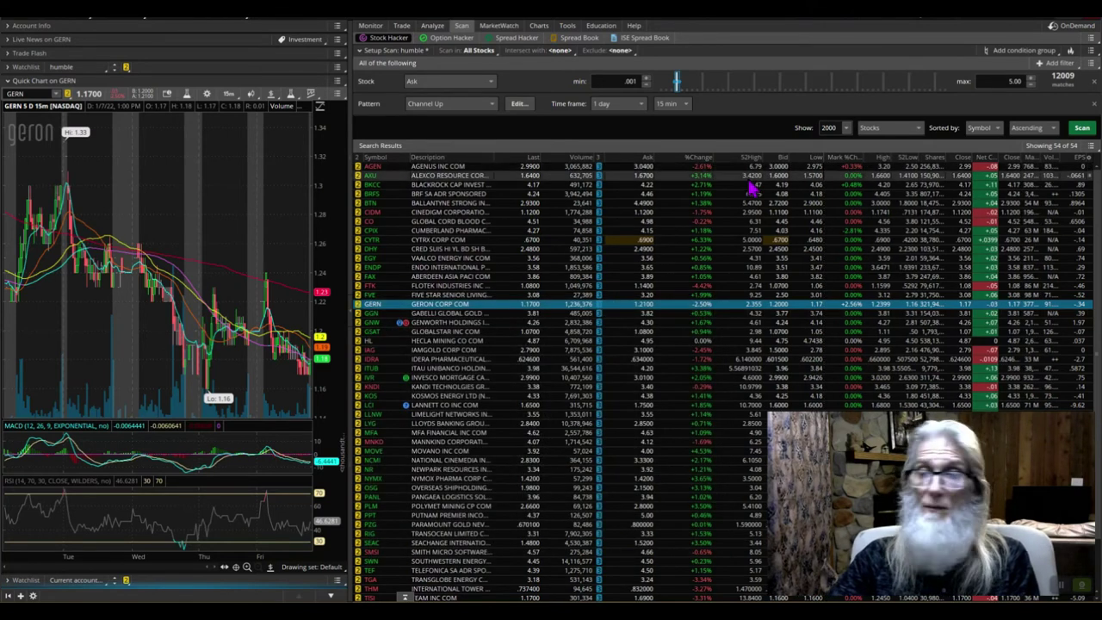
Remove the "Send to [3] Blue" column from the scan results' current set and apply the change.
{"action": "left_click", "coordinate": [1091, 147]}
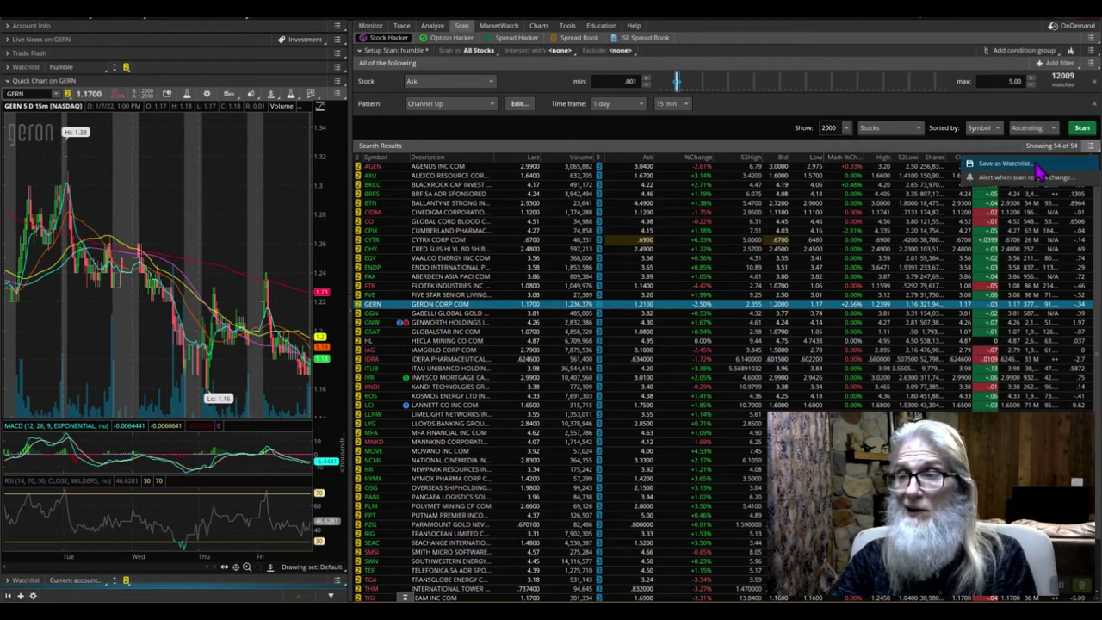
{"action": "left_click", "coordinate": [1091, 146]}
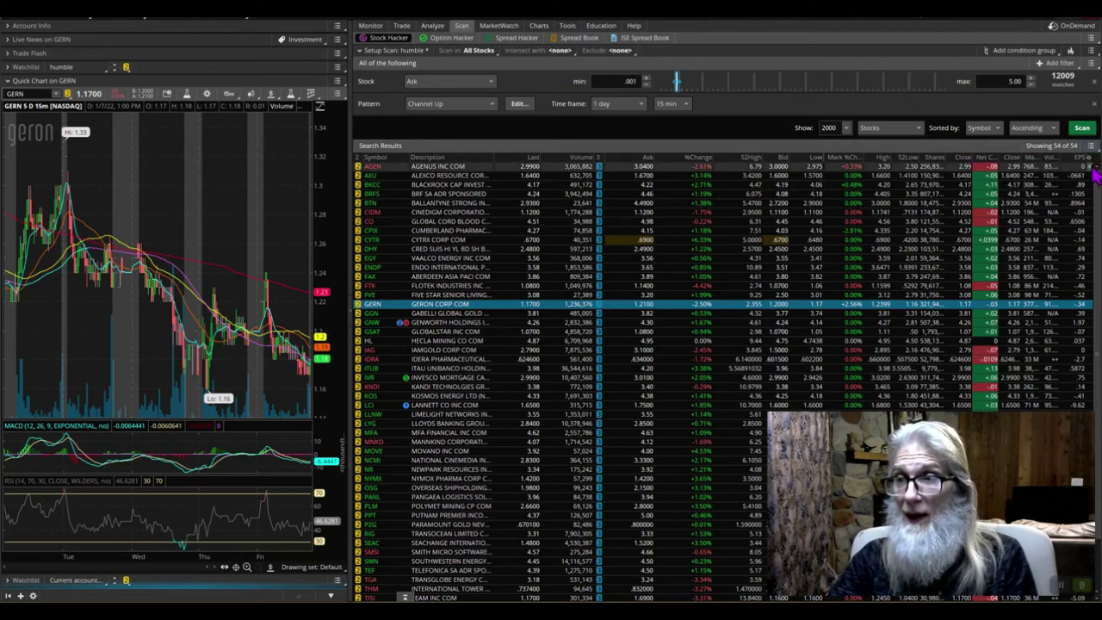
{"action": "left_click", "coordinate": [1088, 158]}
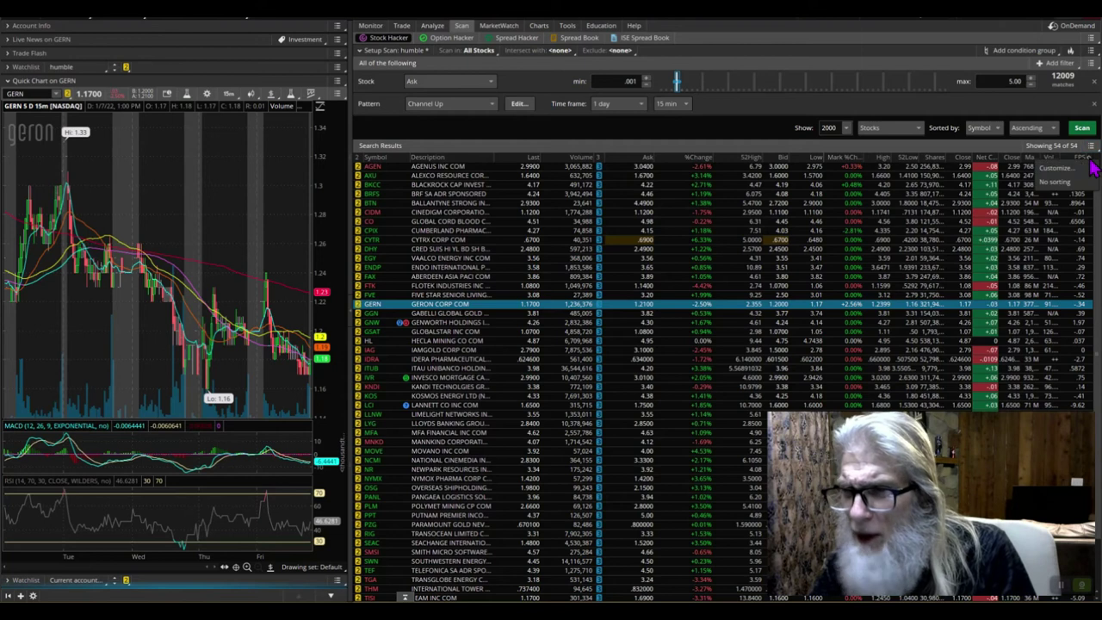
{"action": "left_click", "coordinate": [1072, 178]}
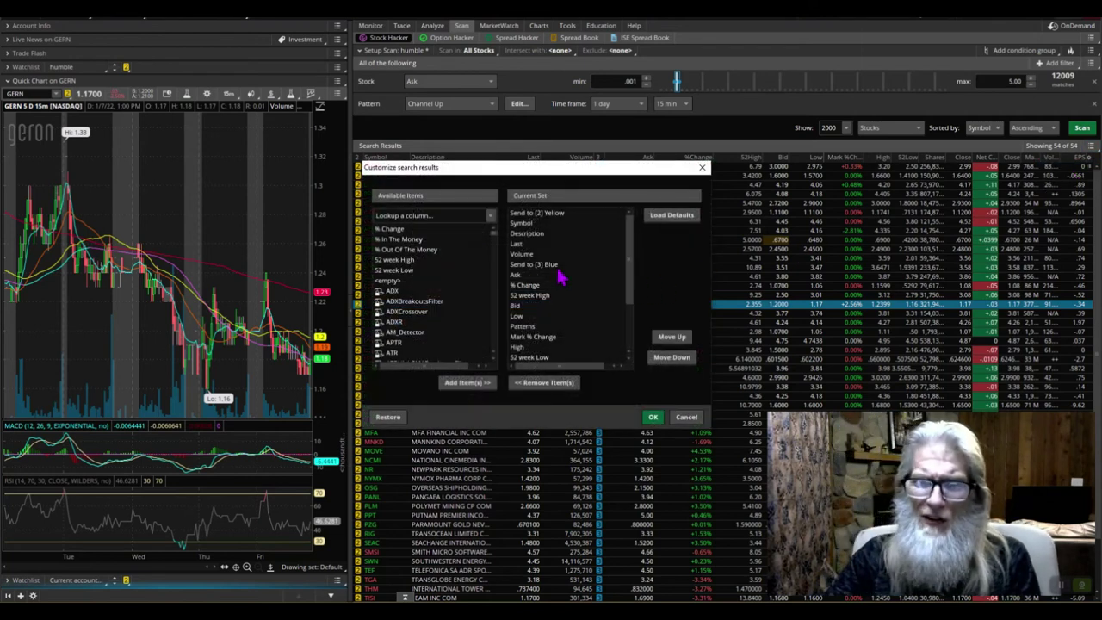
{"action": "left_click", "coordinate": [543, 267]}
{"action": "left_click", "coordinate": [543, 382]}
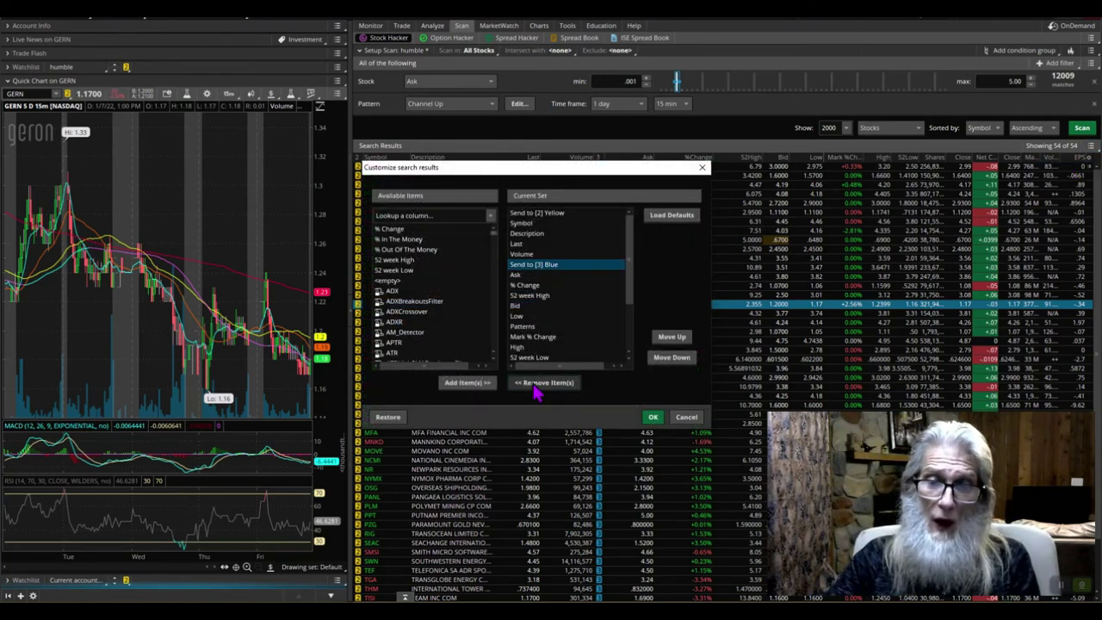
{"action": "left_click", "coordinate": [651, 419]}
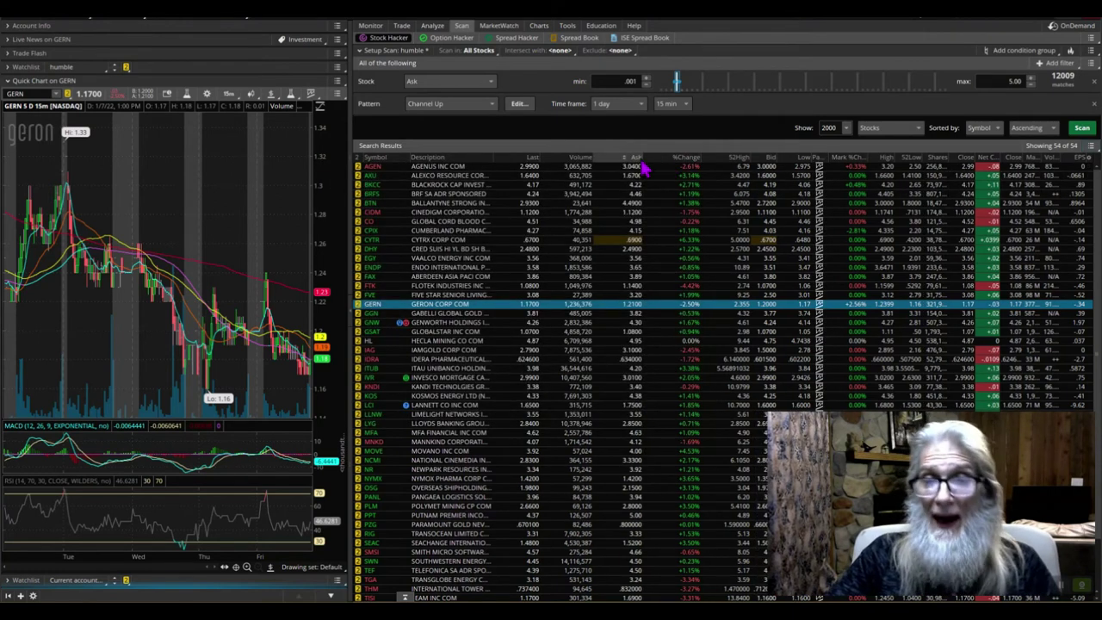
{"action": "left_click_drag", "start_coordinate": [629, 162], "coordinate": [665, 162]}
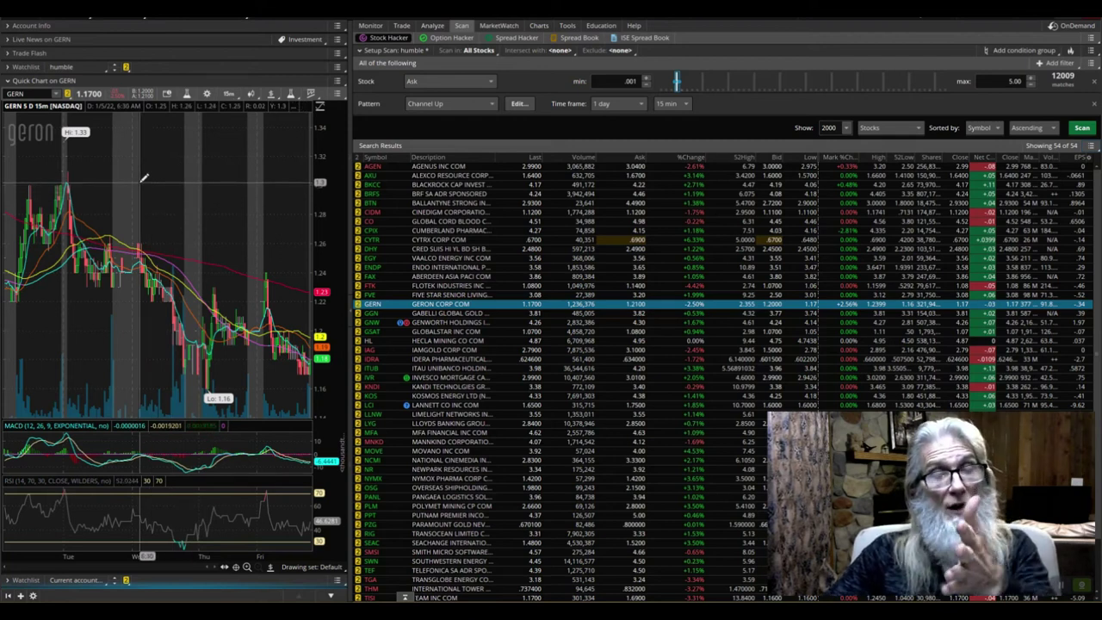
Collapse the Quick Chart gadget, and try hiding, restoring and resizing the gadget sidebar.
{"action": "left_click", "coordinate": [8, 81]}
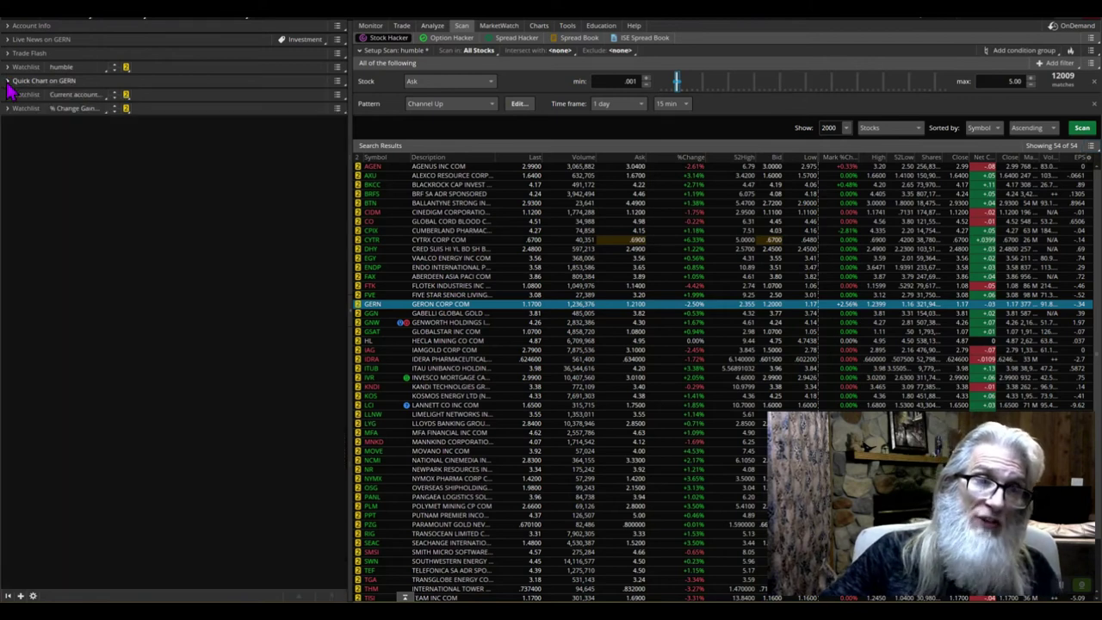
{"action": "left_click", "coordinate": [354, 325]}
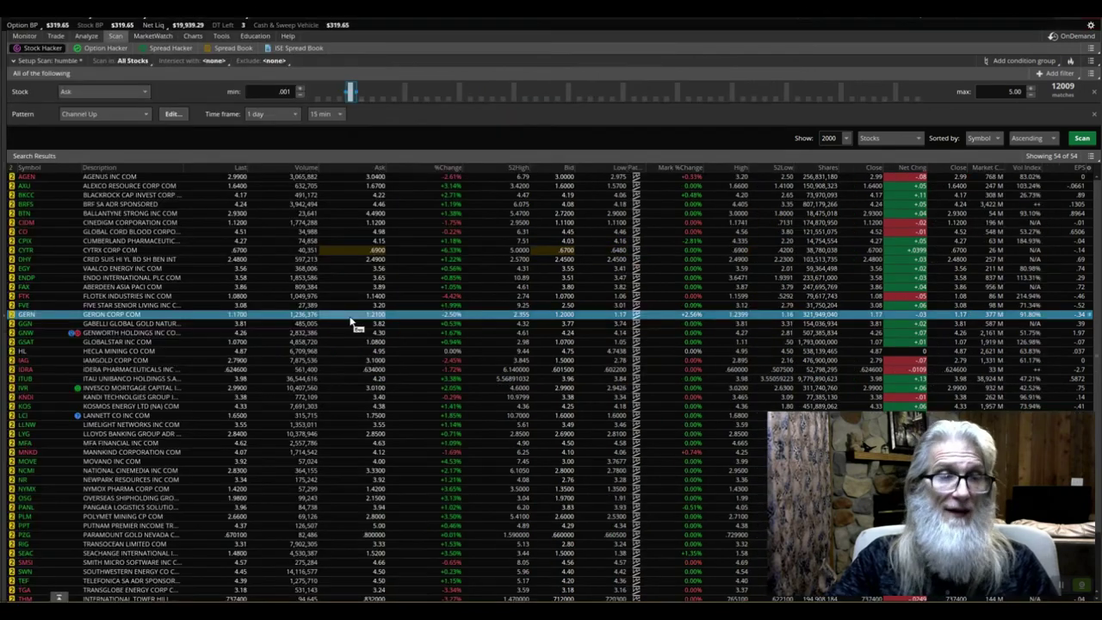
{"action": "left_click", "coordinate": [6, 322]}
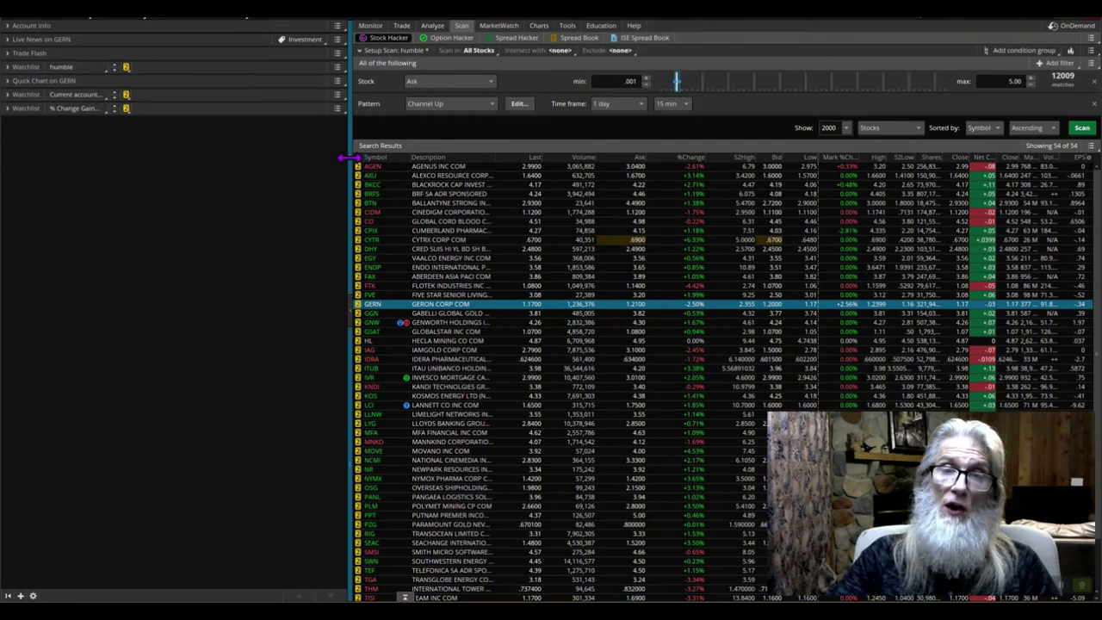
{"action": "left_click_drag", "start_coordinate": [349, 158], "coordinate": [234, 155]}
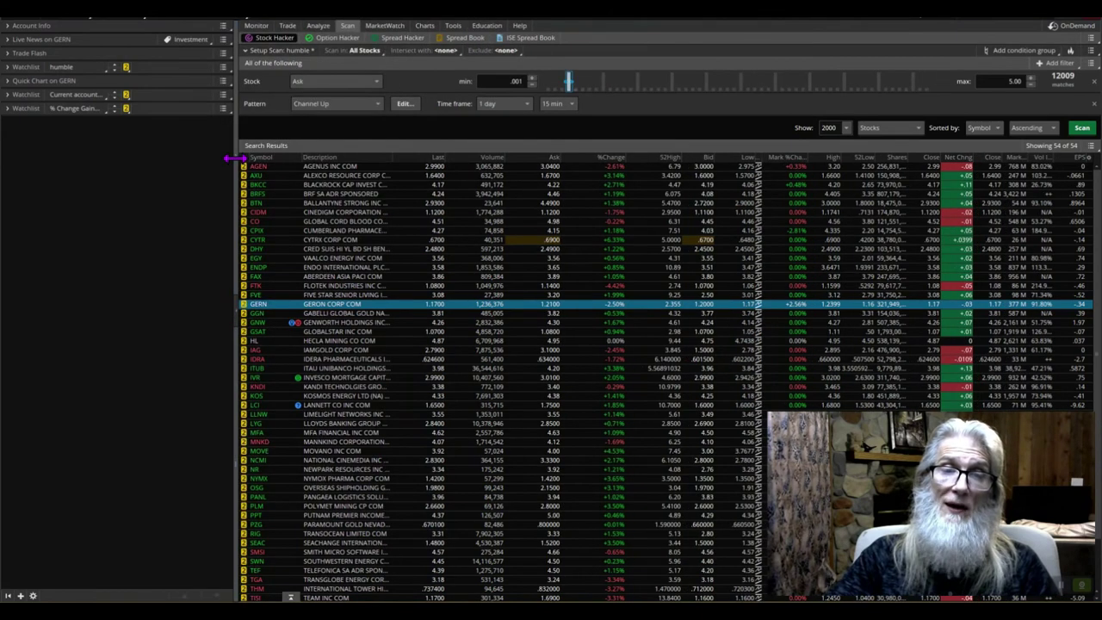
{"action": "mouse_move", "coordinate": [366, 176]}
{"action": "left_mouse_down"}
{"action": "mouse_move", "coordinate": [571, 199]}
{"action": "mouse_move", "coordinate": [450, 204]}
{"action": "mouse_move", "coordinate": [364, 184]}
{"action": "left_mouse_up"}
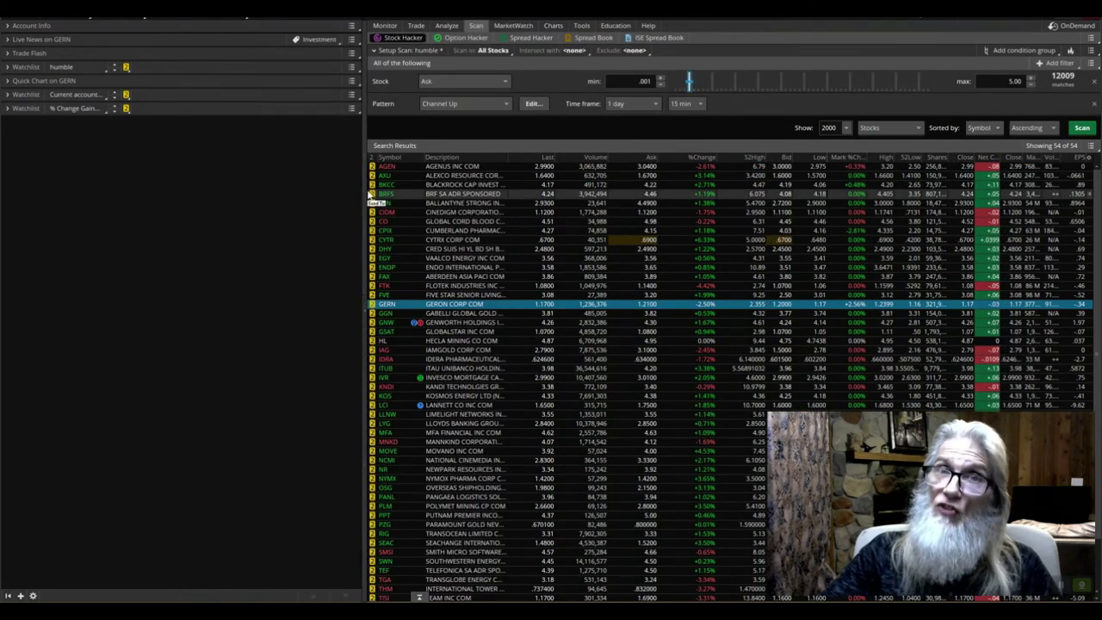
{"action": "left_click", "coordinate": [9, 49]}
{"action": "left_click", "coordinate": [10, 50]}
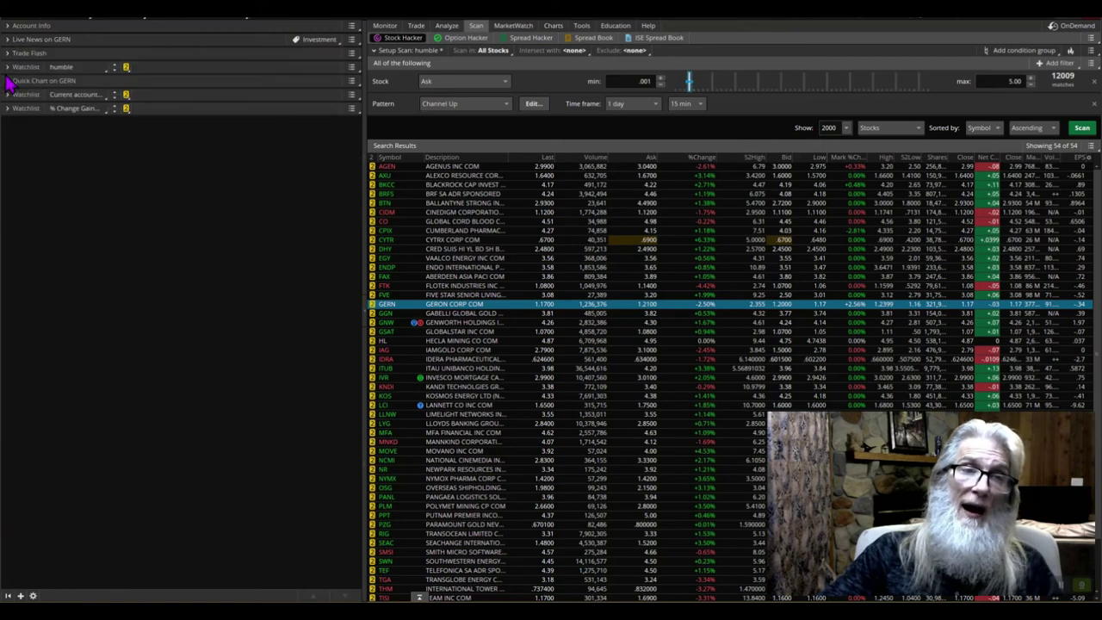
{"action": "left_click", "coordinate": [9, 74]}
{"action": "left_click", "coordinate": [9, 77]}
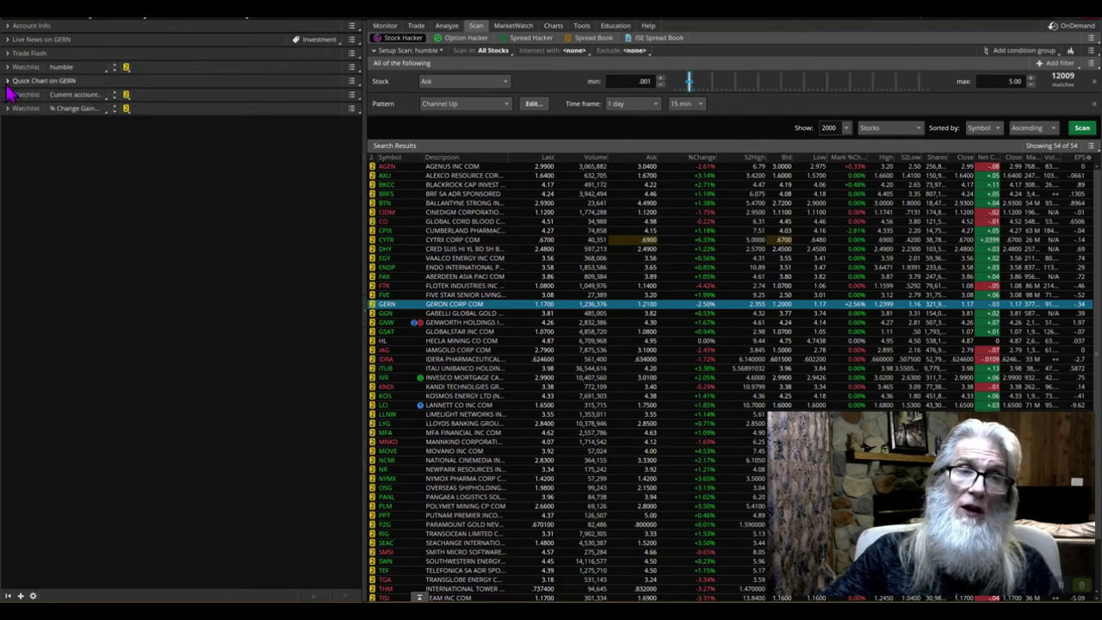
{"action": "left_click", "coordinate": [7, 83]}
{"action": "left_click", "coordinate": [8, 83]}
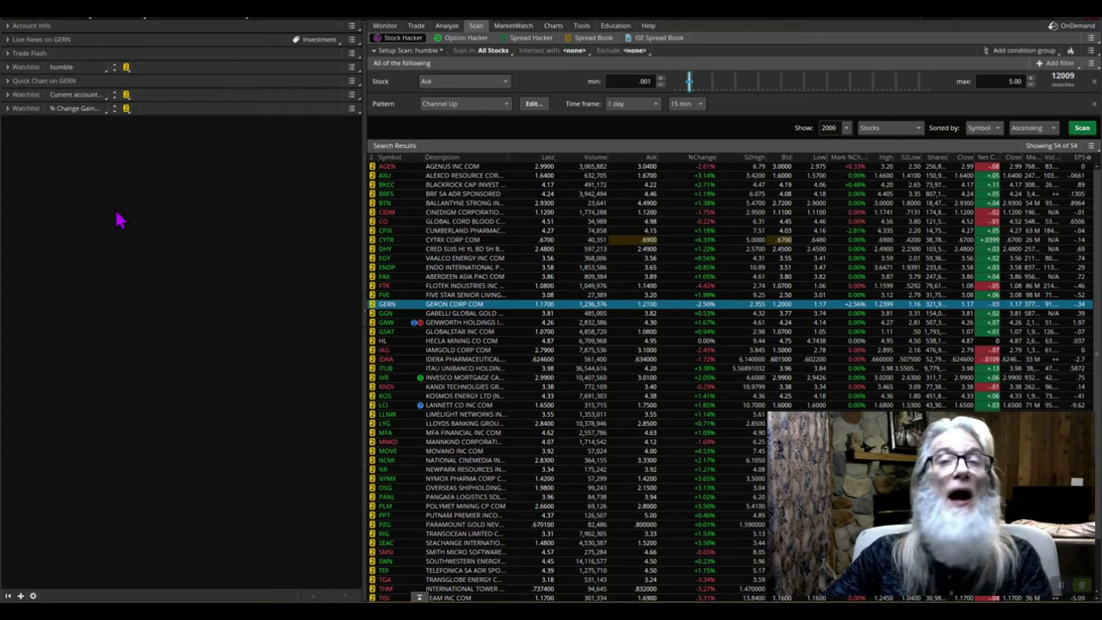
Look at the list of gadgets available for the sidebar and close it without adding one.
{"action": "left_click", "coordinate": [19, 595]}
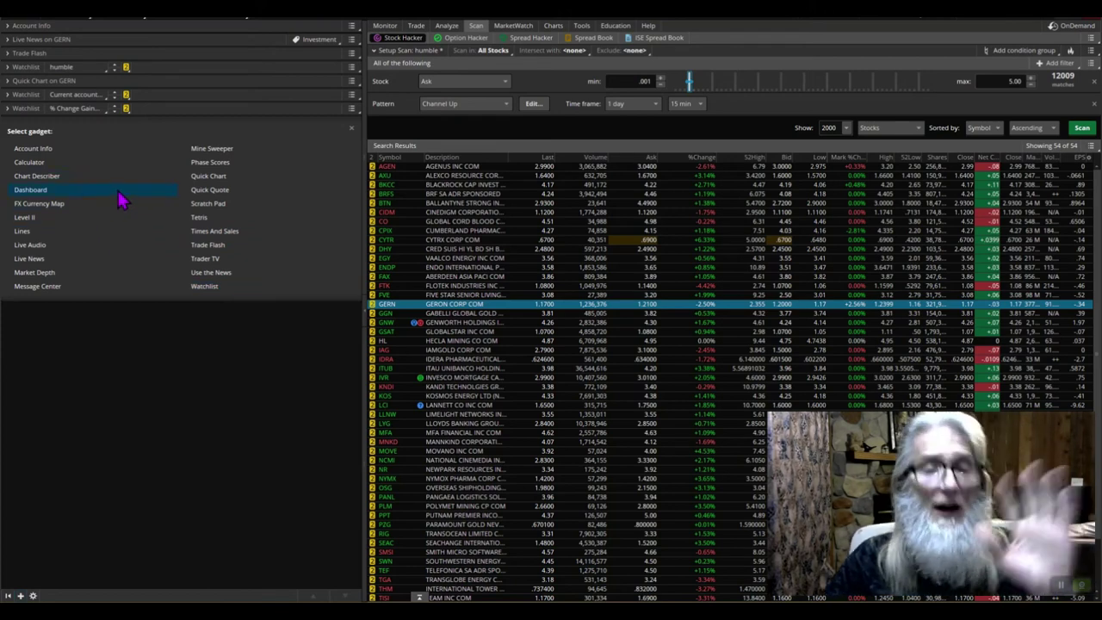
{"action": "left_click", "coordinate": [352, 130]}
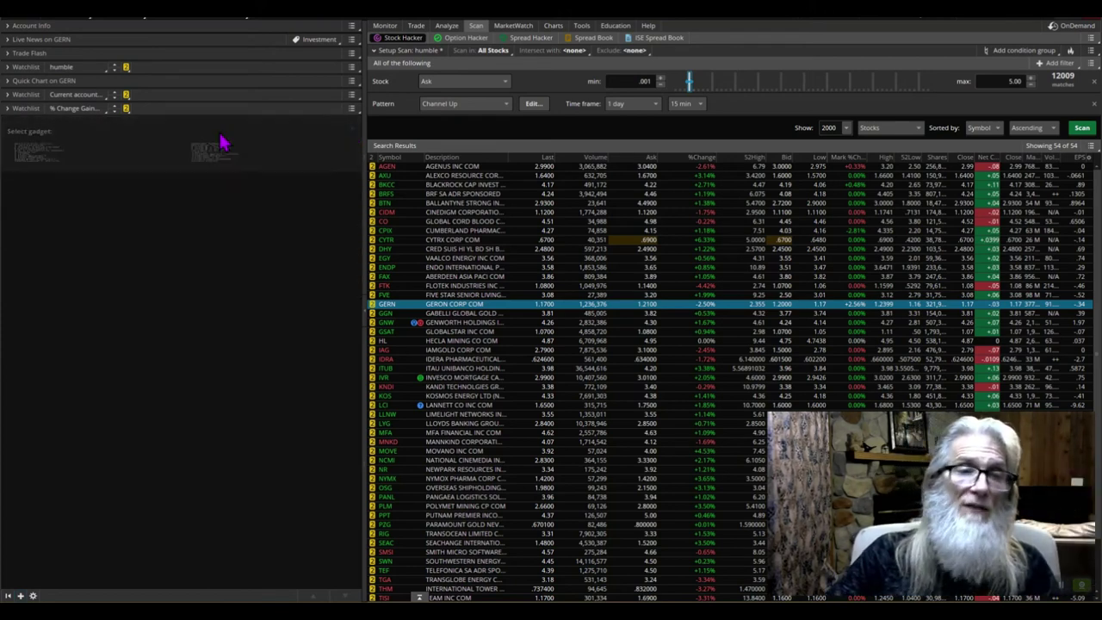
Expand and widen the Quick Chart on GERN, and load the saved study set "Study set name" into it.
{"action": "left_click", "coordinate": [9, 82]}
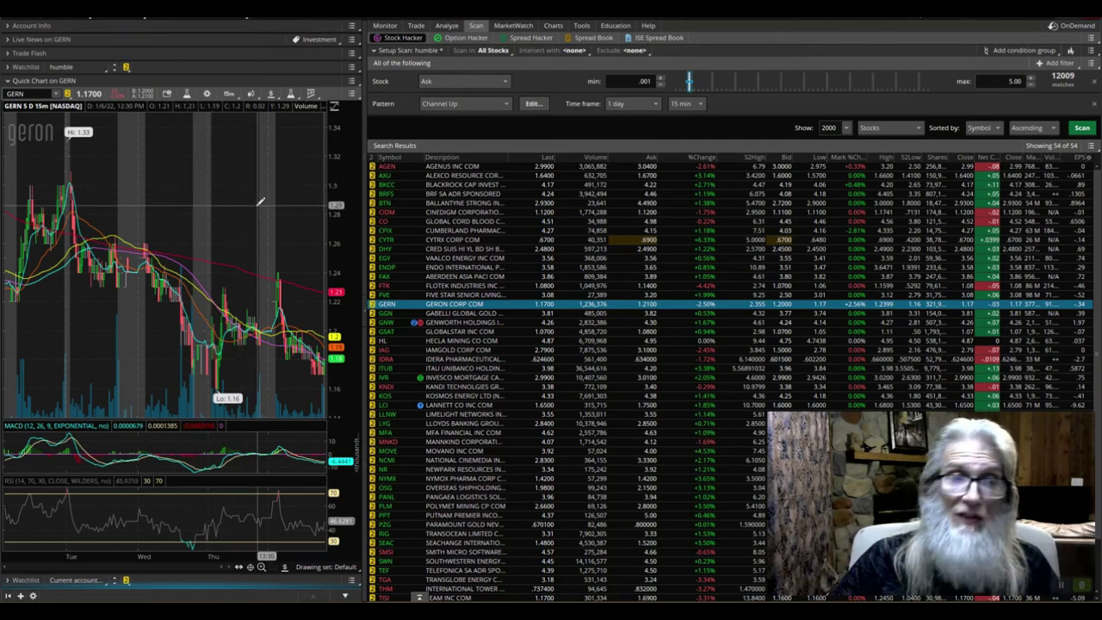
{"action": "left_click_drag", "start_coordinate": [362, 136], "coordinate": [471, 172]}
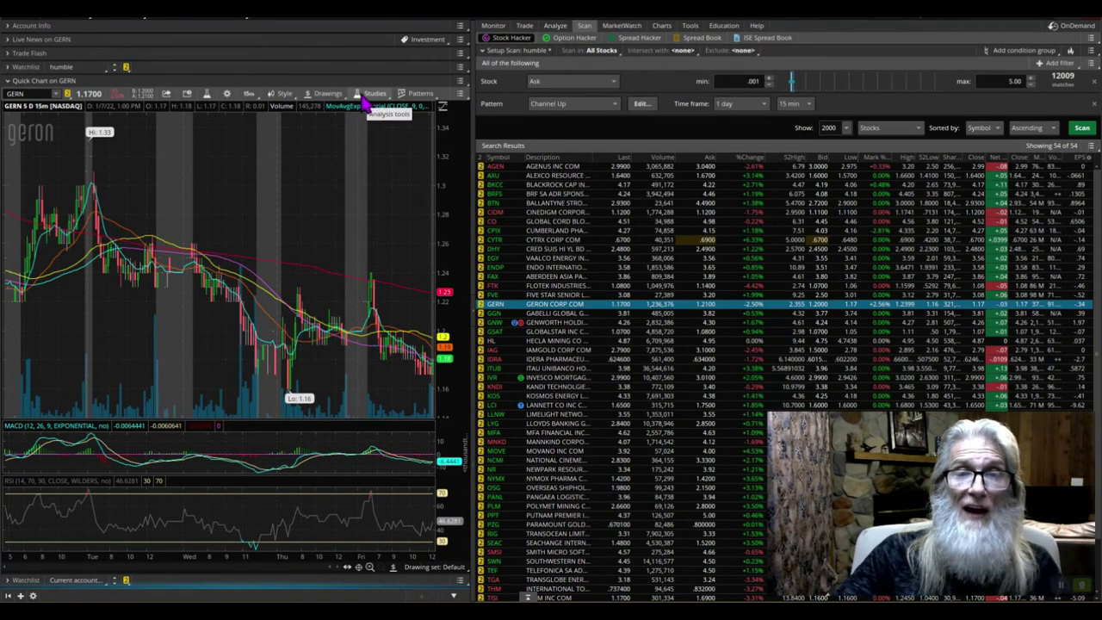
{"action": "left_click", "coordinate": [206, 93]}
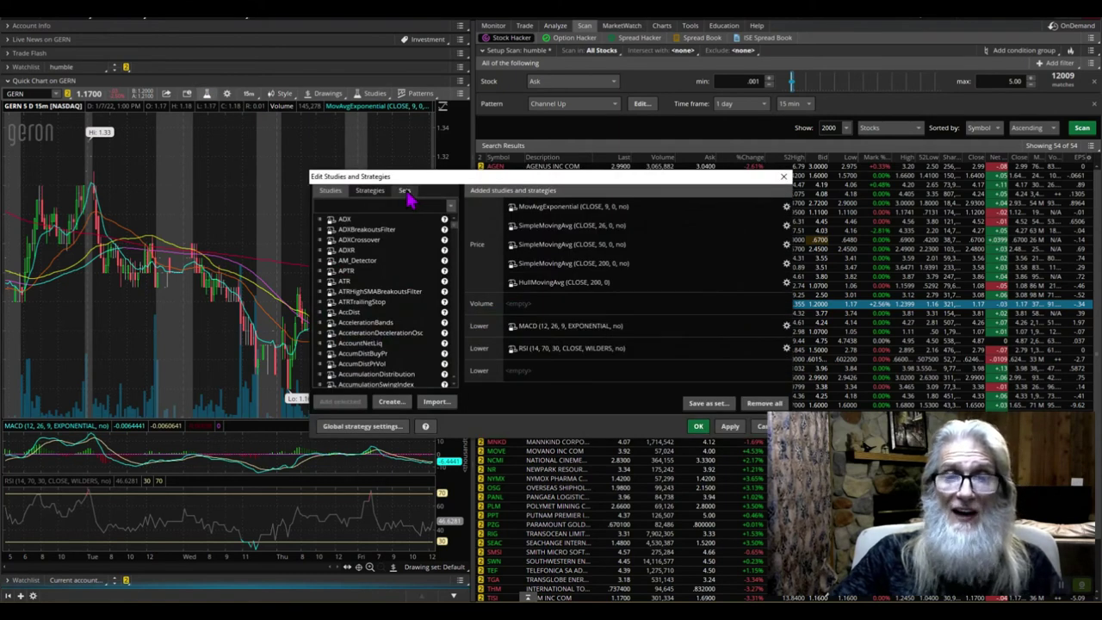
{"action": "left_click", "coordinate": [407, 191]}
{"action": "left_click", "coordinate": [317, 229]}
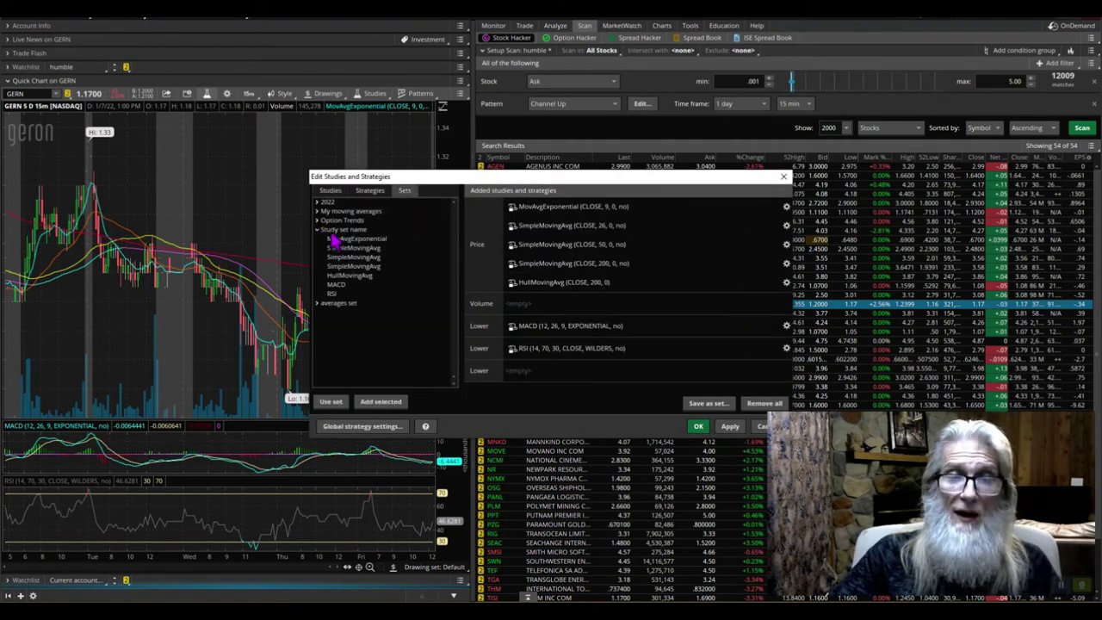
{"action": "left_click", "coordinate": [334, 229]}
{"action": "left_click", "coordinate": [332, 402]}
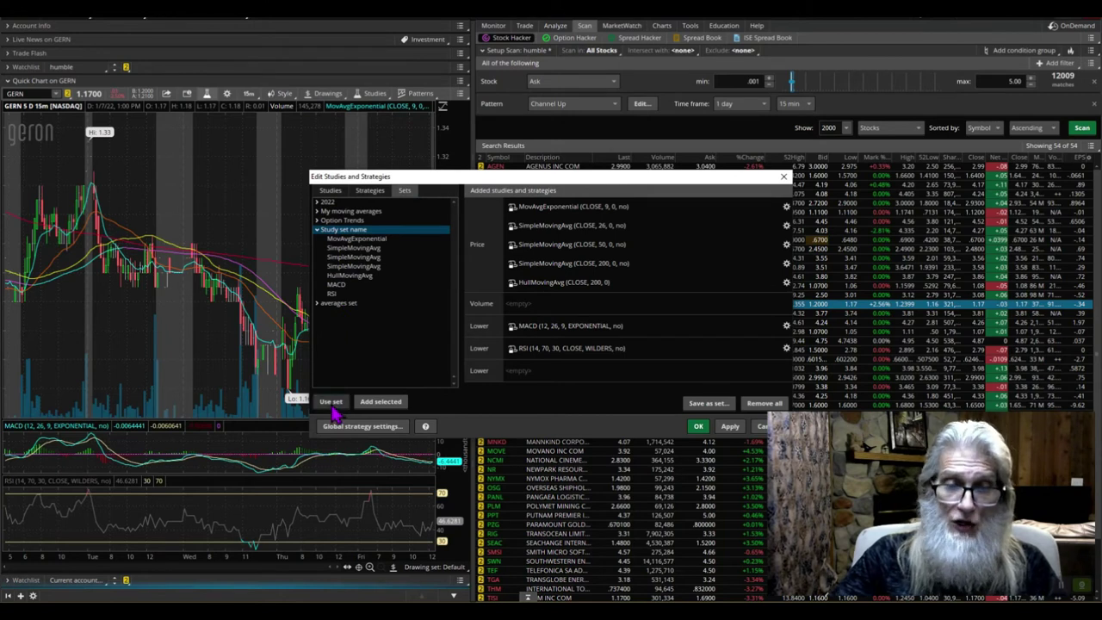
{"action": "left_click", "coordinate": [729, 427]}
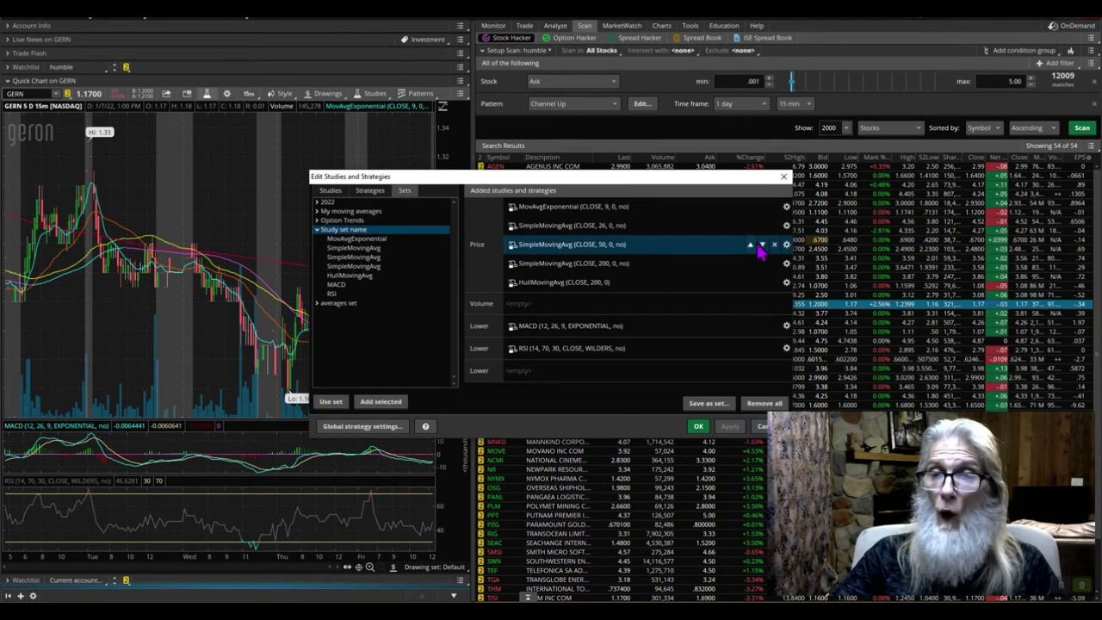
{"action": "left_click", "coordinate": [783, 177]}
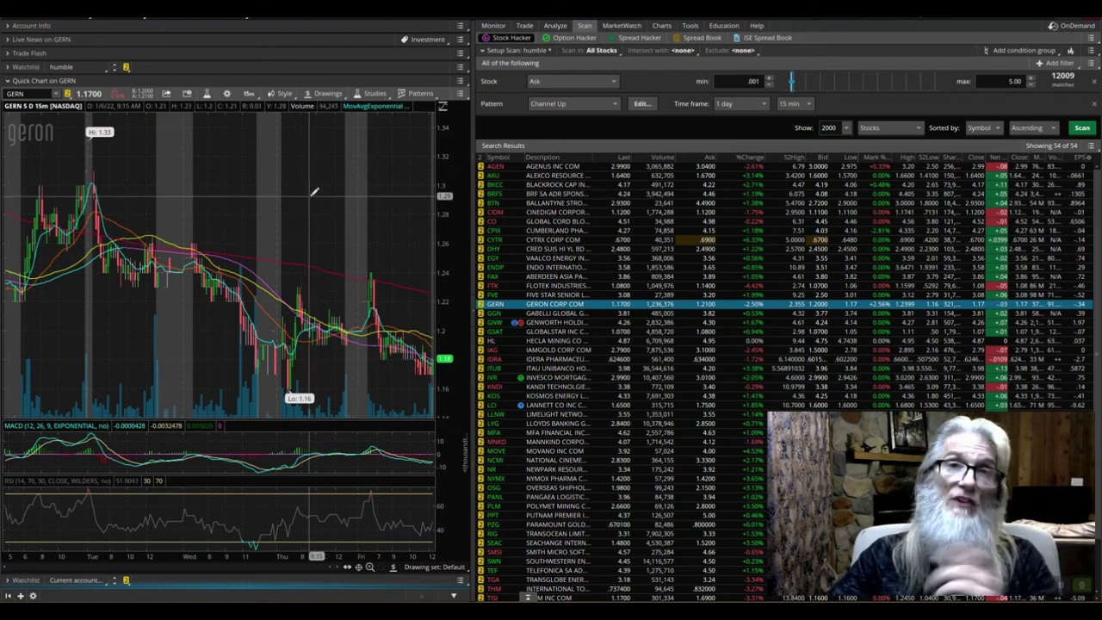
Narrow the gadget sidebar, and unlink the Quick Chart's symbol link before linking it back to Yellow [2].
{"action": "left_click_drag", "start_coordinate": [440, 168], "coordinate": [381, 169]}
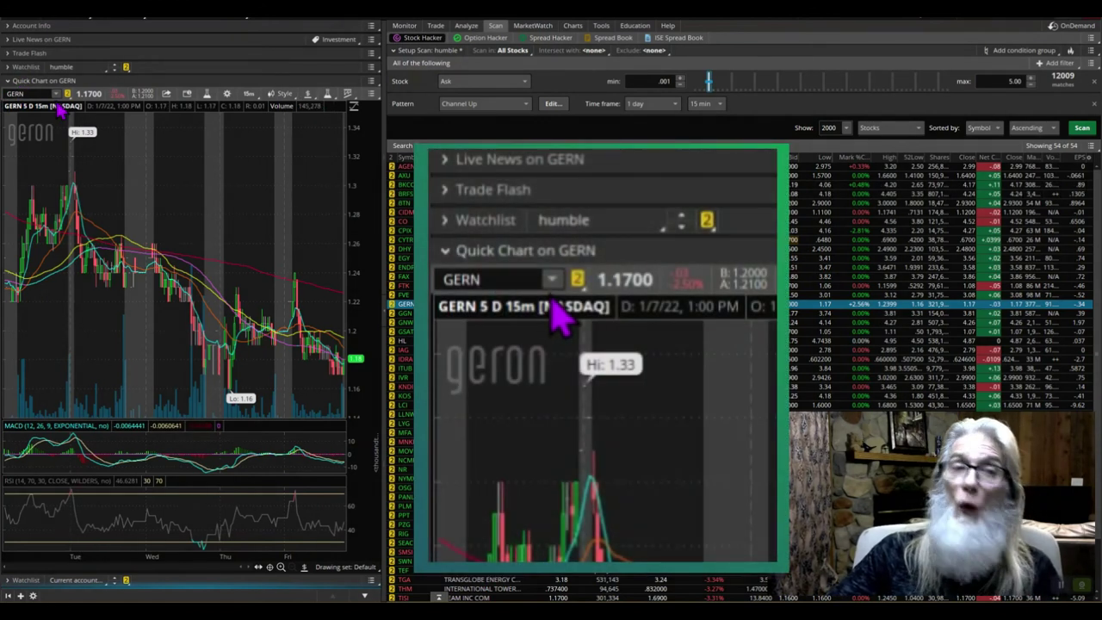
{"action": "left_click", "coordinate": [68, 95]}
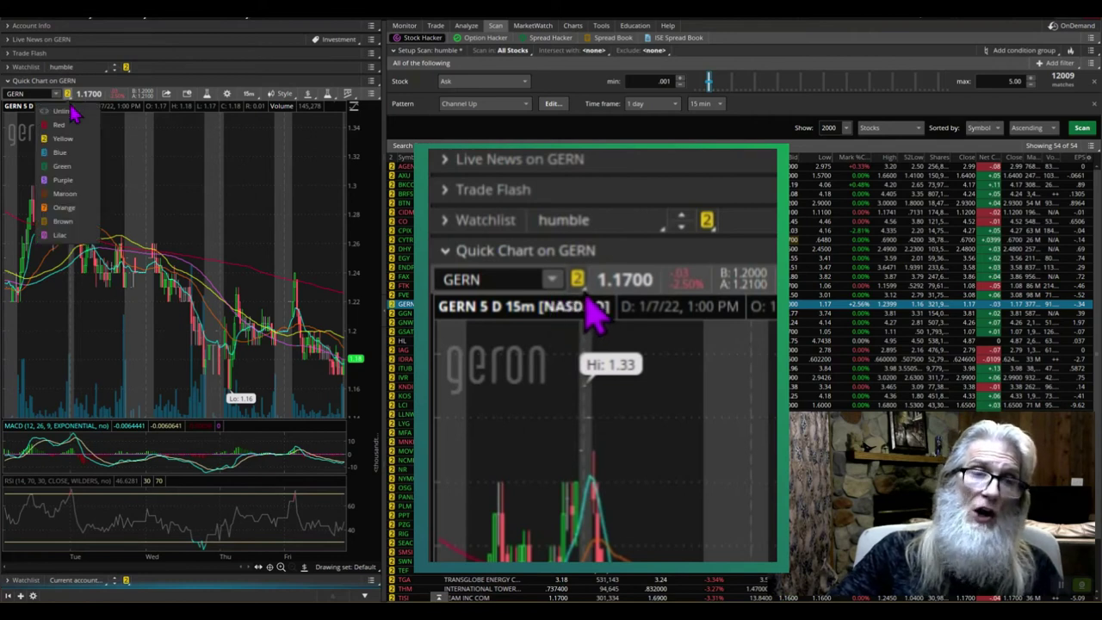
{"action": "left_click", "coordinate": [73, 112]}
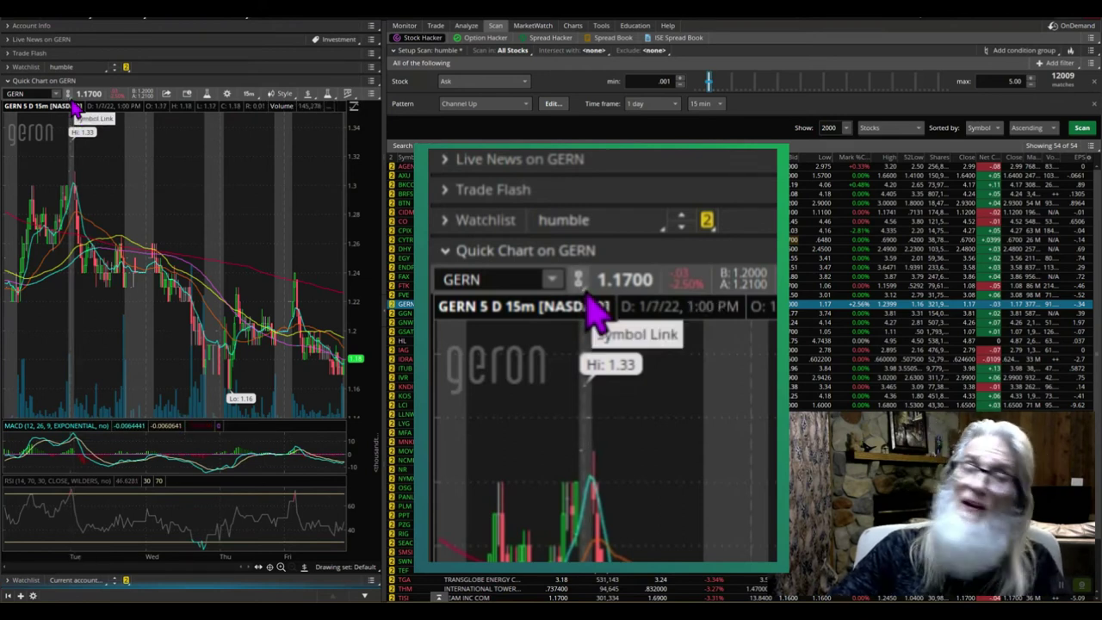
{"action": "left_click", "coordinate": [69, 96]}
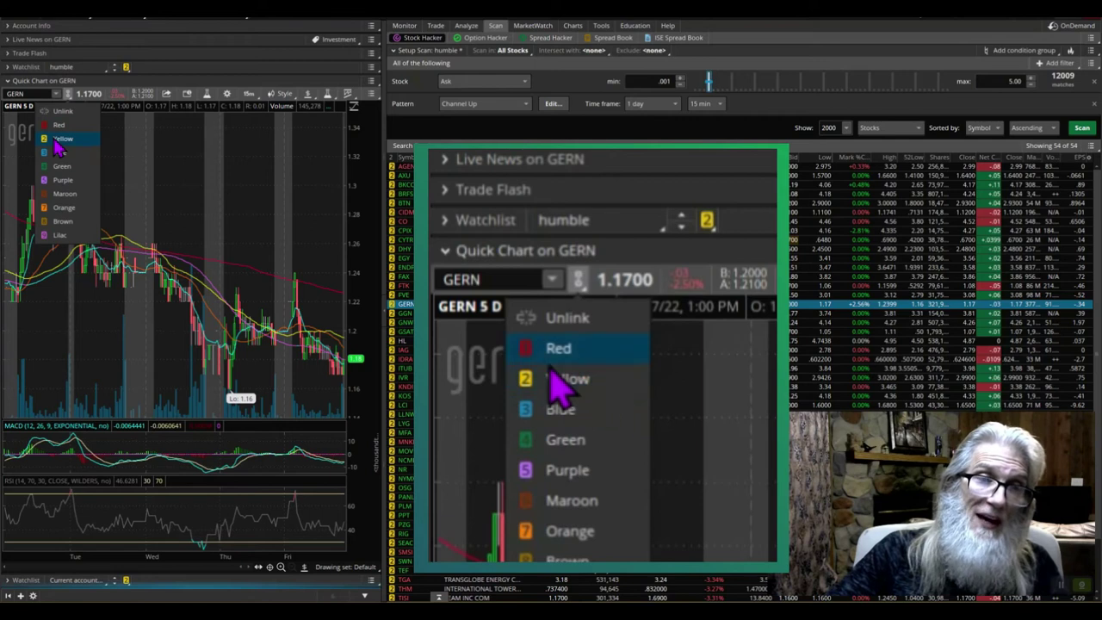
{"action": "left_click", "coordinate": [60, 139]}
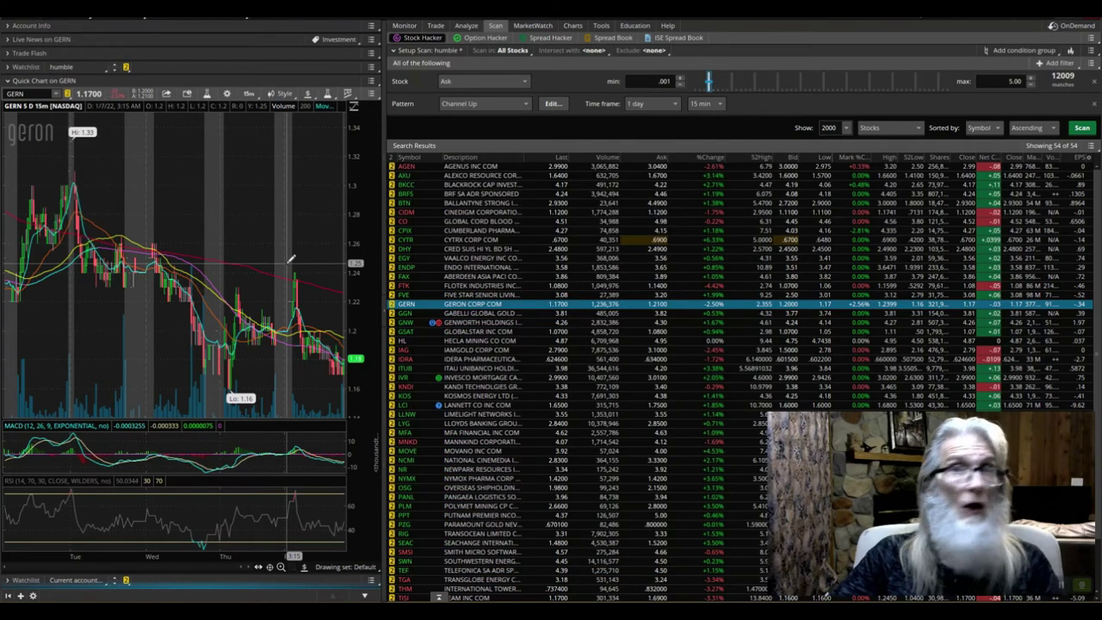
Review scanned stocks in the Quick Chart by sending it EGY, FAX, FTK, GERN, GGN, GSAT, BRFS and BKCC.
{"action": "left_click", "coordinate": [392, 258]}
{"action": "left_click", "coordinate": [392, 276]}
{"action": "left_click", "coordinate": [393, 285]}
{"action": "left_click", "coordinate": [392, 304]}
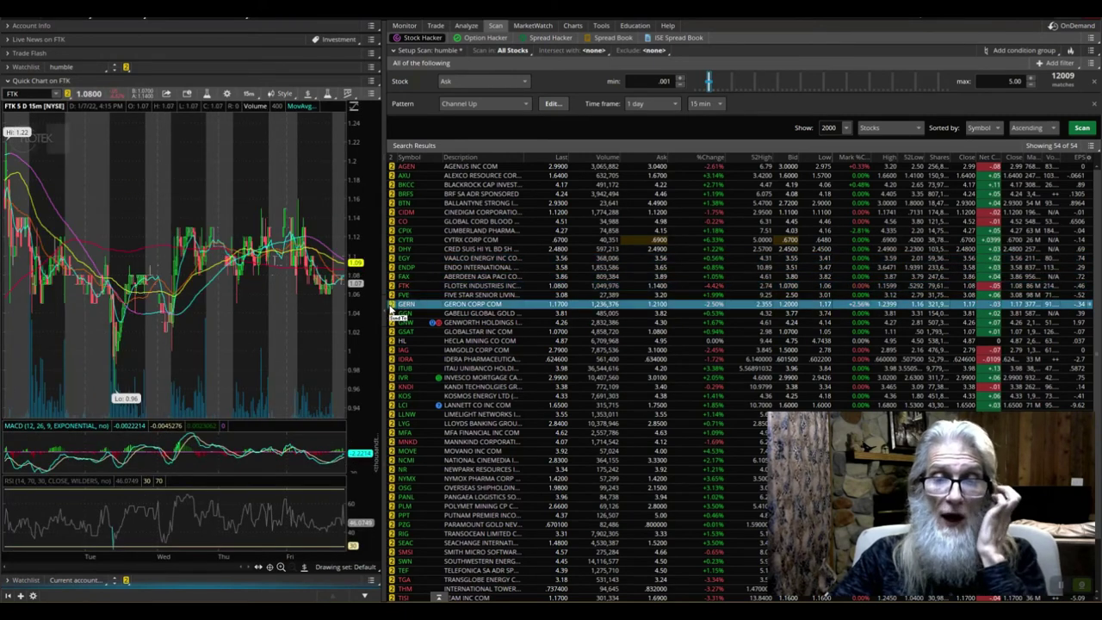
{"action": "left_click", "coordinate": [392, 314]}
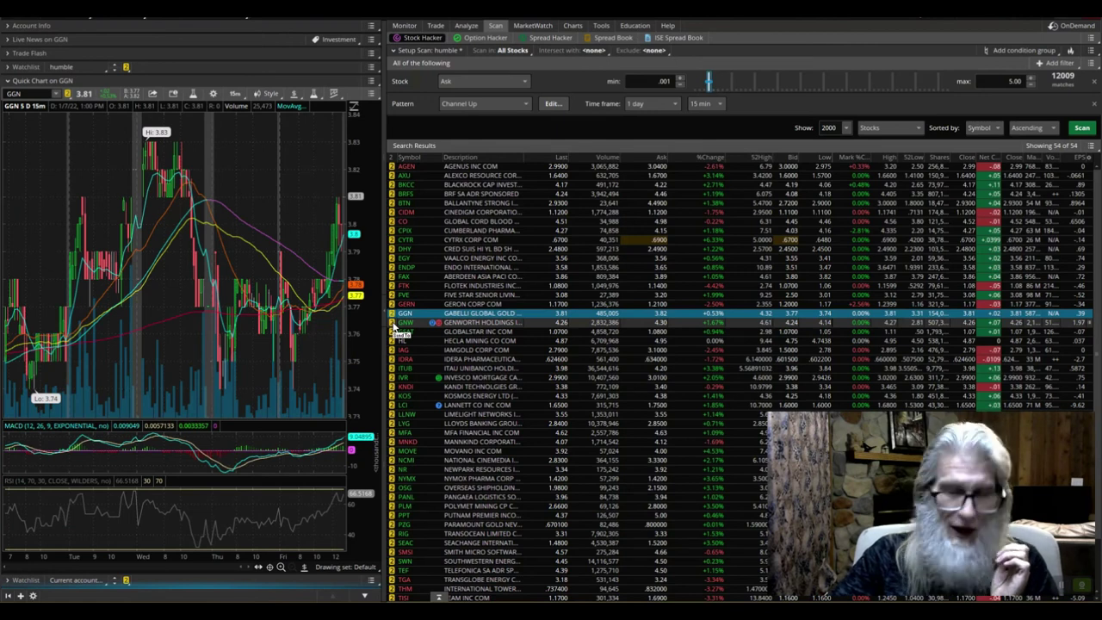
{"action": "left_click", "coordinate": [392, 331]}
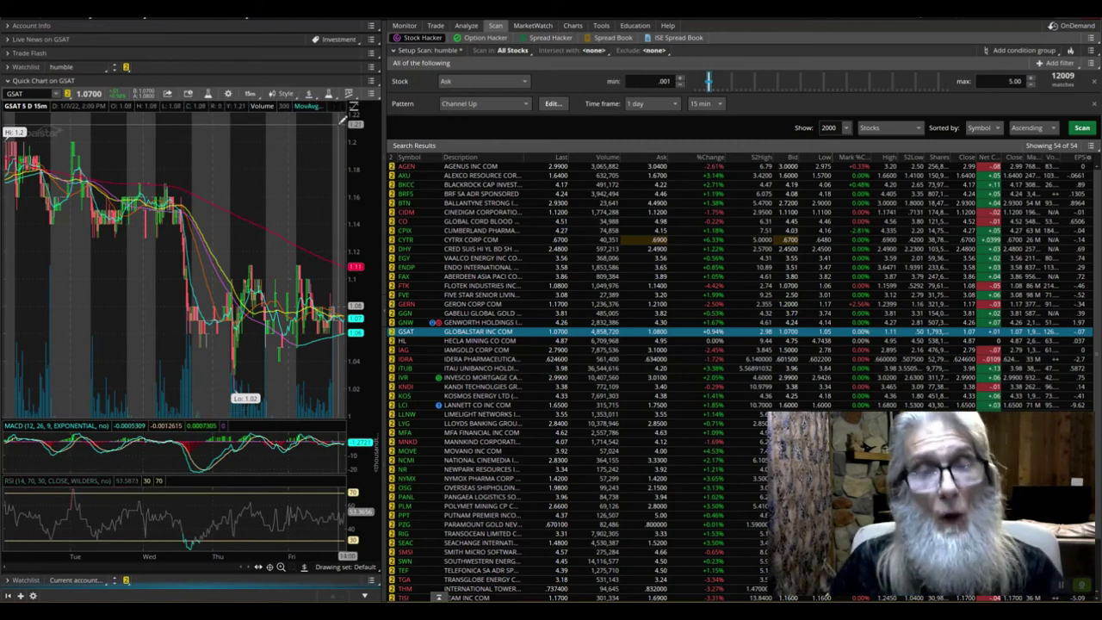
{"action": "left_click", "coordinate": [394, 195]}
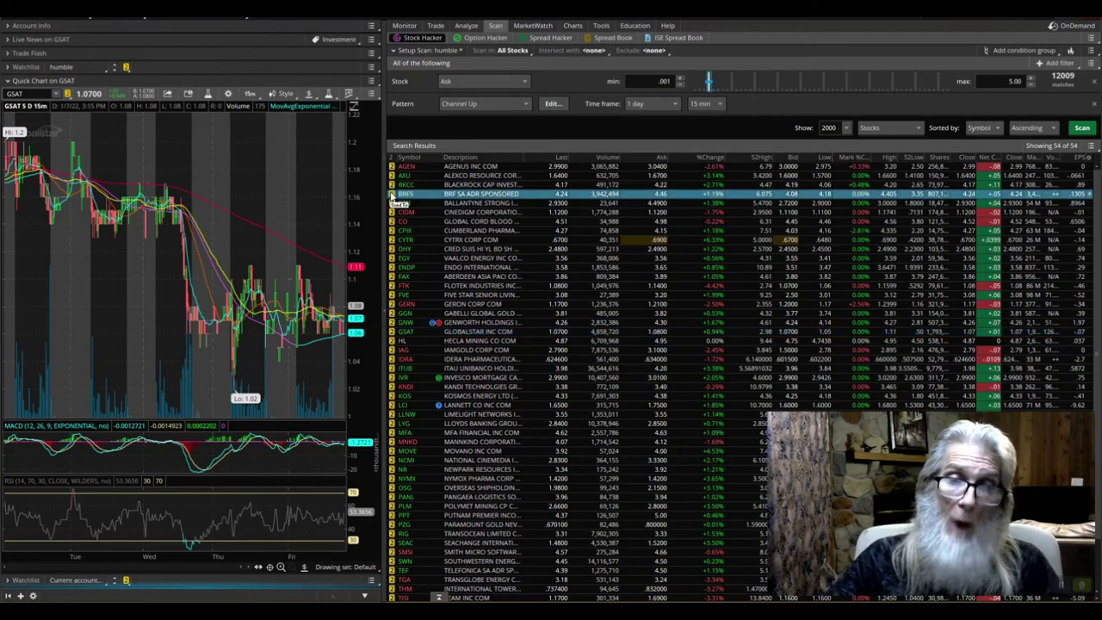
{"action": "left_click", "coordinate": [396, 185]}
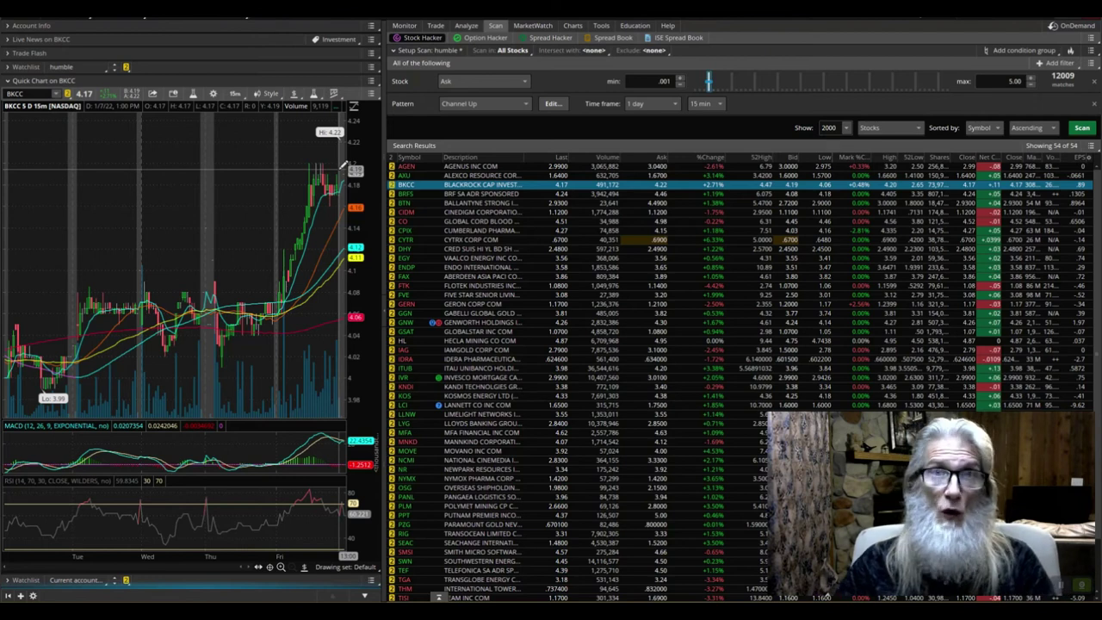
Show the full-size charts, try a grid of five charts in one row, and restore the two-chart grid.
{"action": "left_click", "coordinate": [573, 30]}
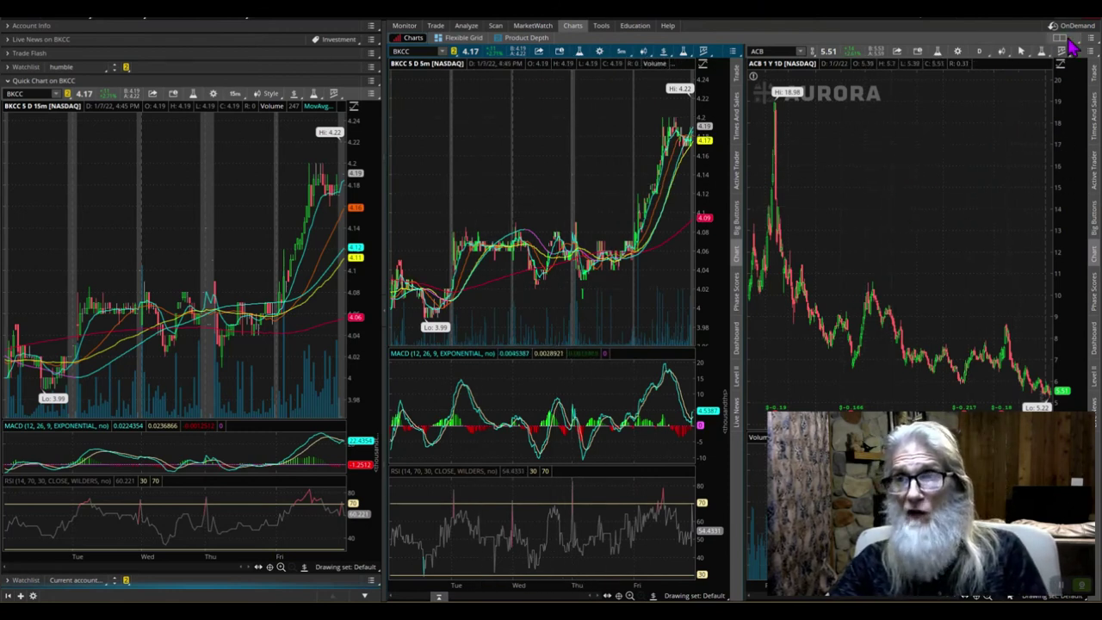
{"action": "left_click", "coordinate": [1059, 38]}
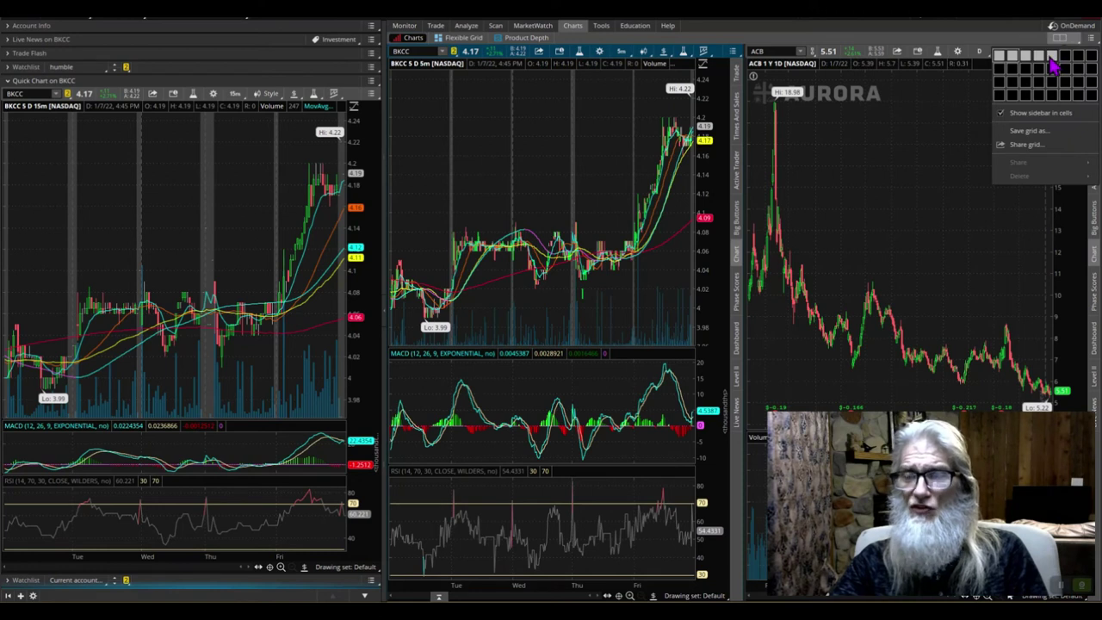
{"action": "left_click", "coordinate": [1053, 58]}
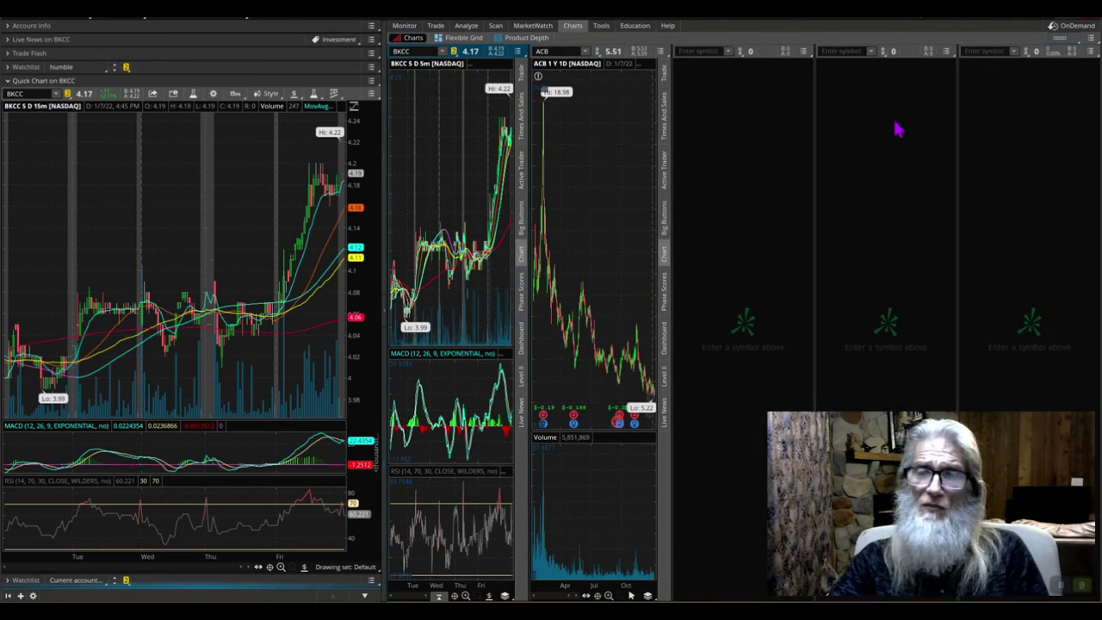
{"action": "left_click", "coordinate": [1060, 38]}
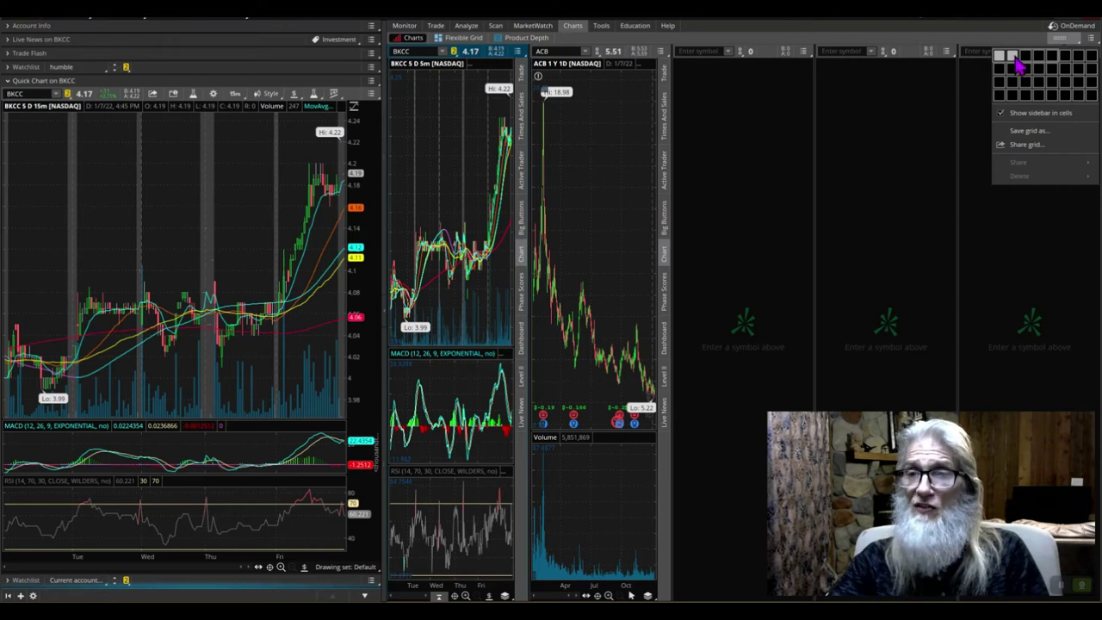
{"action": "left_click", "coordinate": [1014, 60]}
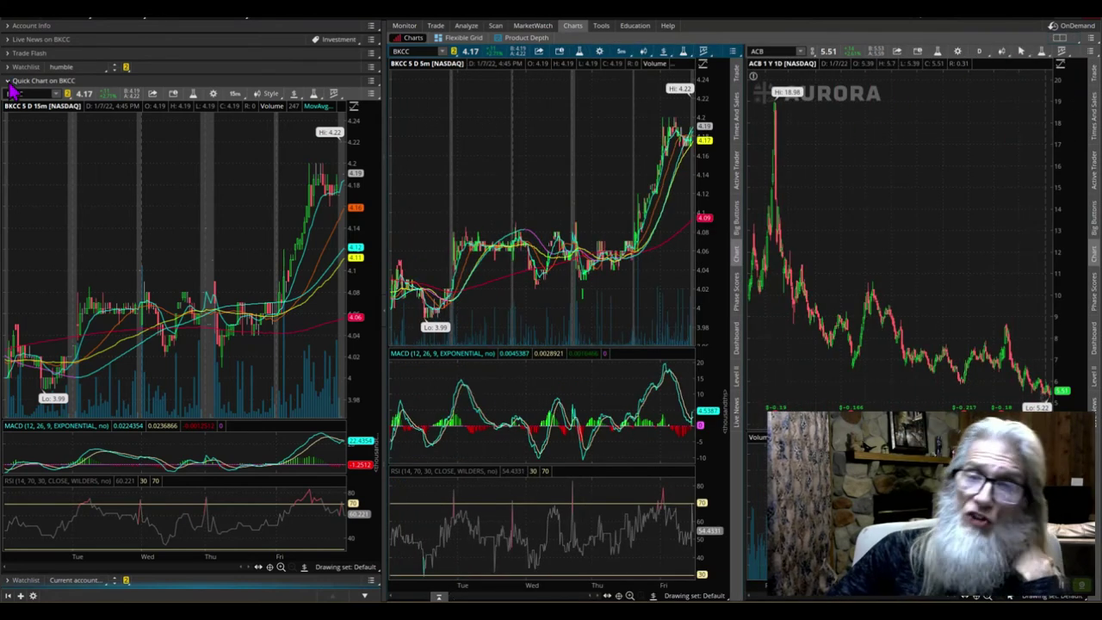
From the scan page, collapse the Quick Chart, expand the humble watchlist in the sidebar, and return to the full-size charts.
{"action": "left_click", "coordinate": [496, 28]}
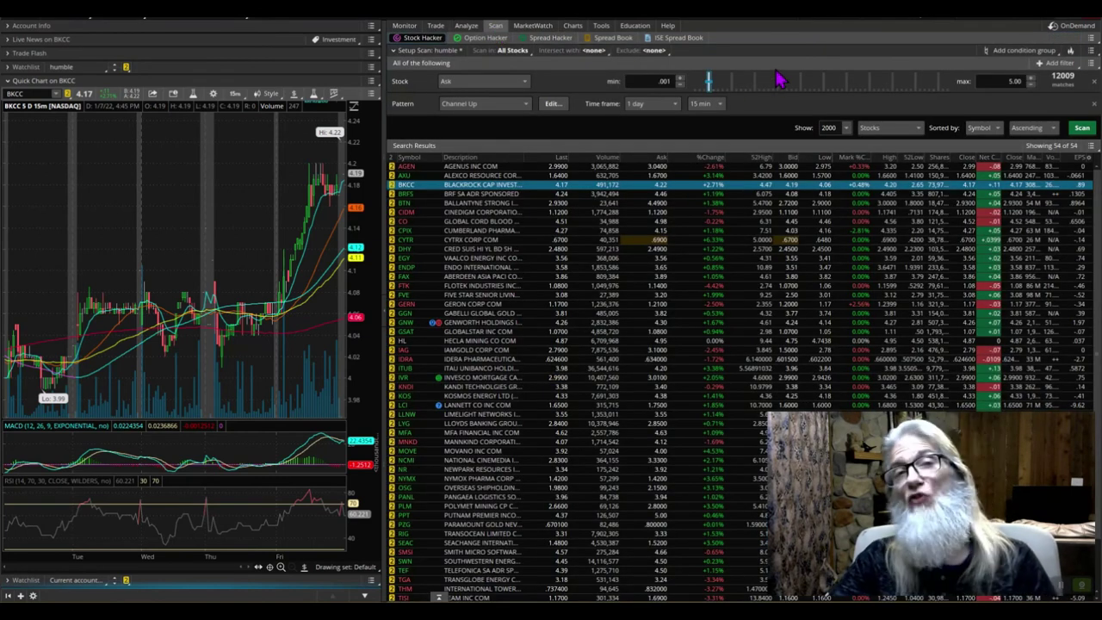
{"action": "left_click", "coordinate": [10, 79]}
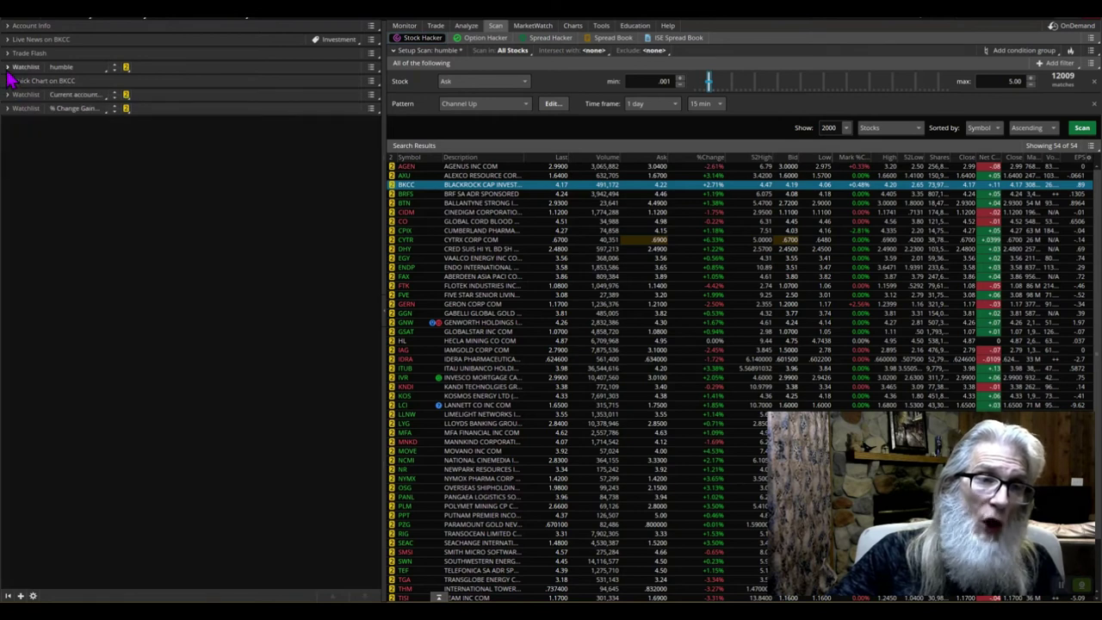
{"action": "left_click", "coordinate": [573, 26]}
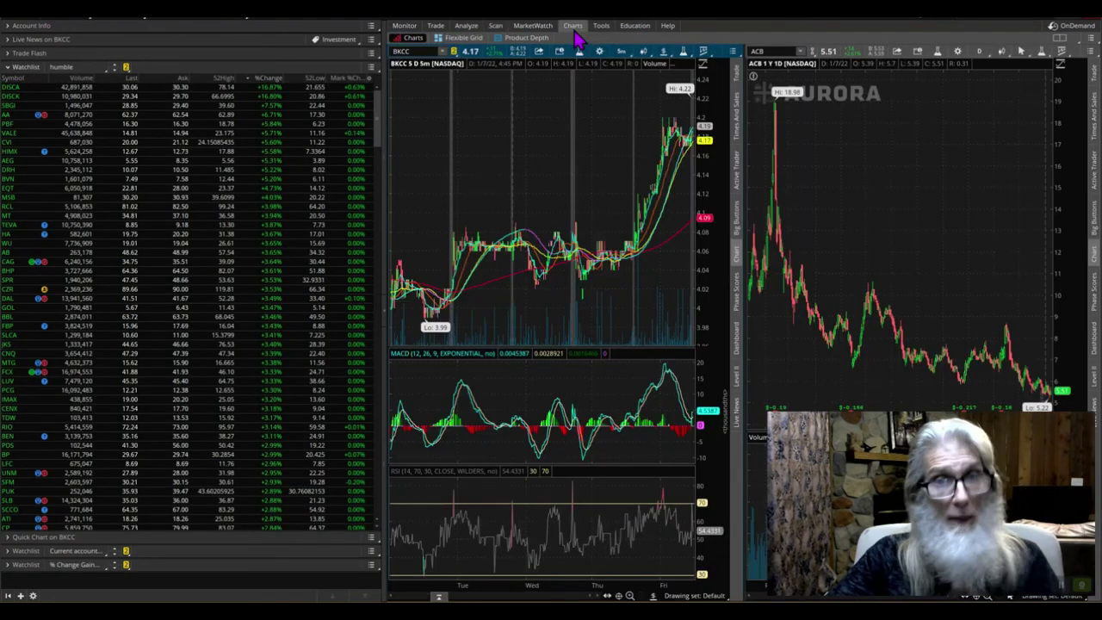
Check the symbol link colours of the BKCC chart and the humble watchlist.
{"action": "left_click", "coordinate": [456, 55]}
{"action": "left_click", "coordinate": [460, 67]}
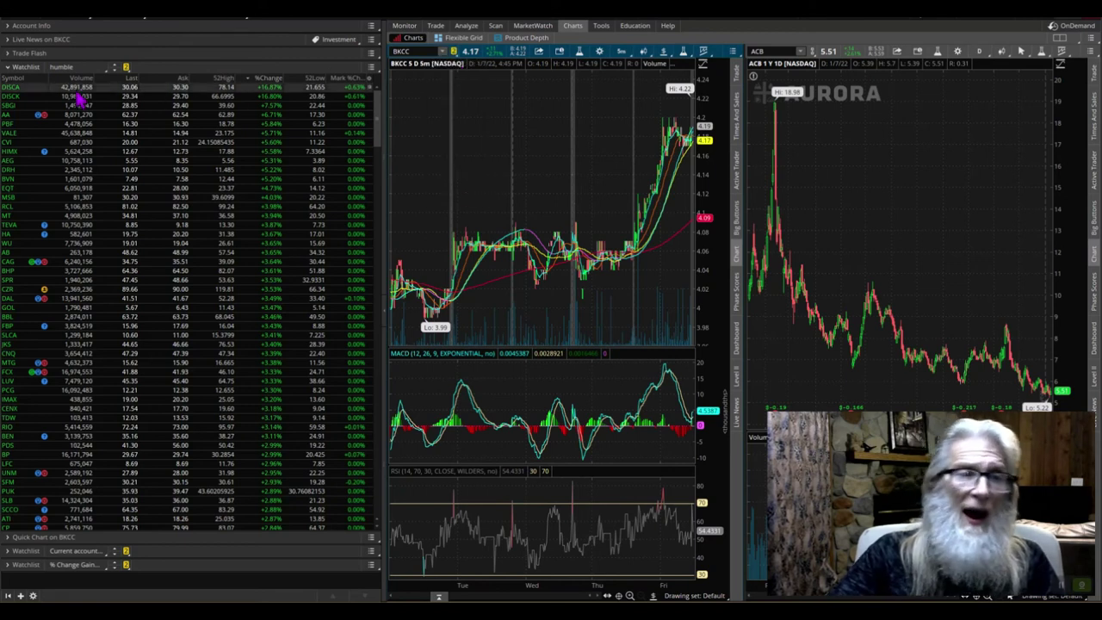
{"action": "left_click", "coordinate": [127, 68]}
{"action": "left_click", "coordinate": [130, 80]}
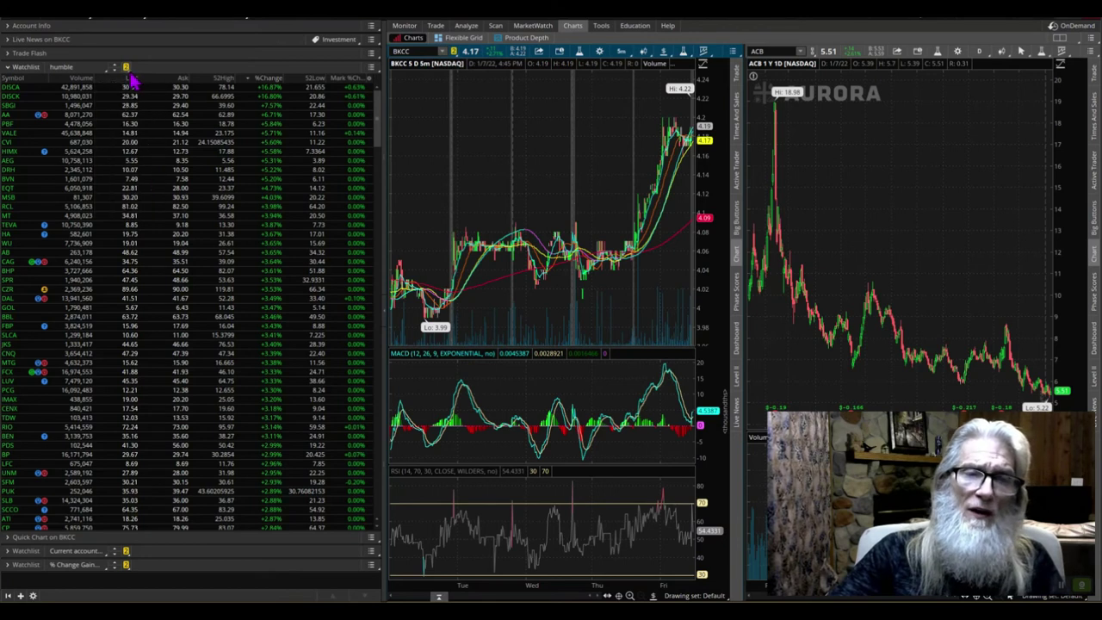
View the charts of AA, VALE, CVI and DRH from the humble watchlist in the linked chart.
{"action": "left_click", "coordinate": [13, 115]}
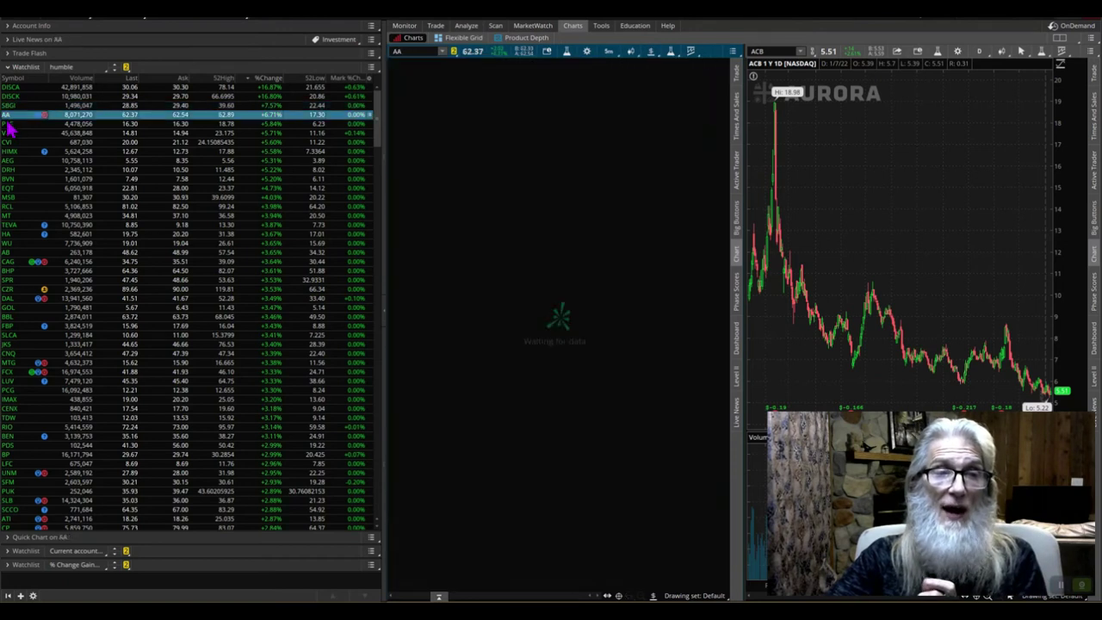
{"action": "left_click", "coordinate": [9, 132]}
{"action": "left_click", "coordinate": [8, 142]}
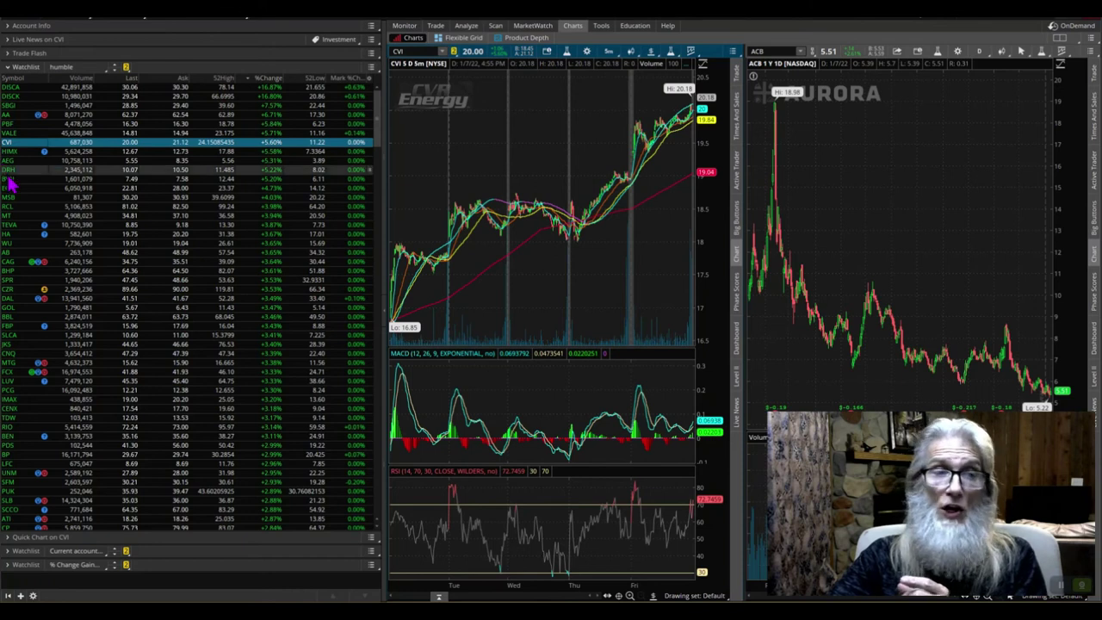
{"action": "left_click", "coordinate": [8, 169]}
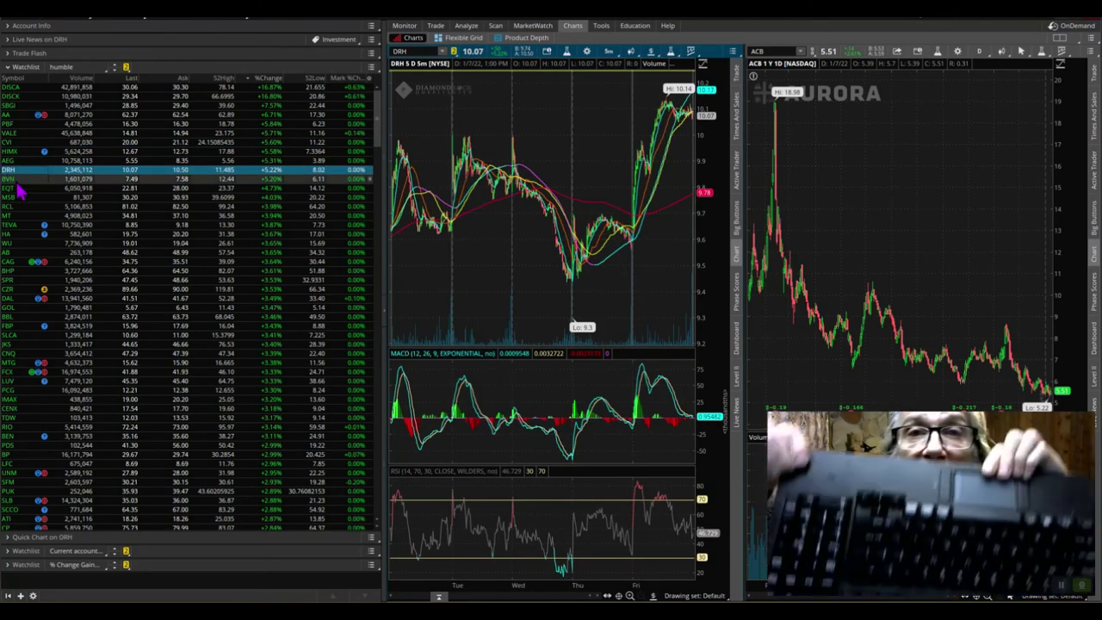
Step through the humble watchlist from BVN to RCL and MT, viewing each symbol in the linked chart.
{"action": "key", "text": "Down"}
{"action": "key", "text": "Down"}
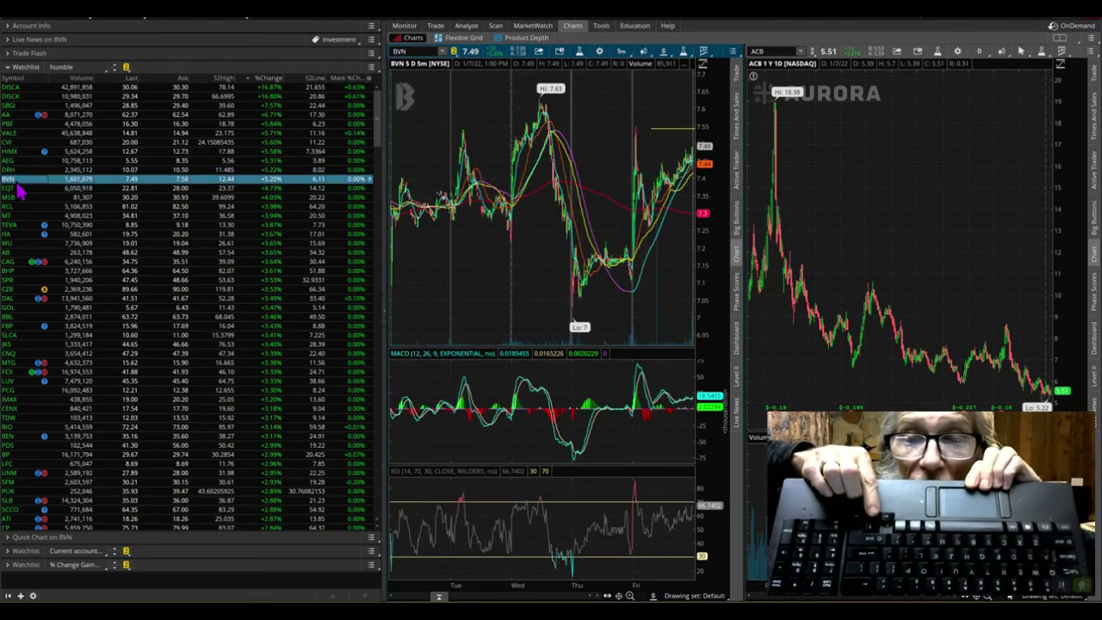
{"action": "key", "text": "Up"}
{"action": "key", "text": "Up"}
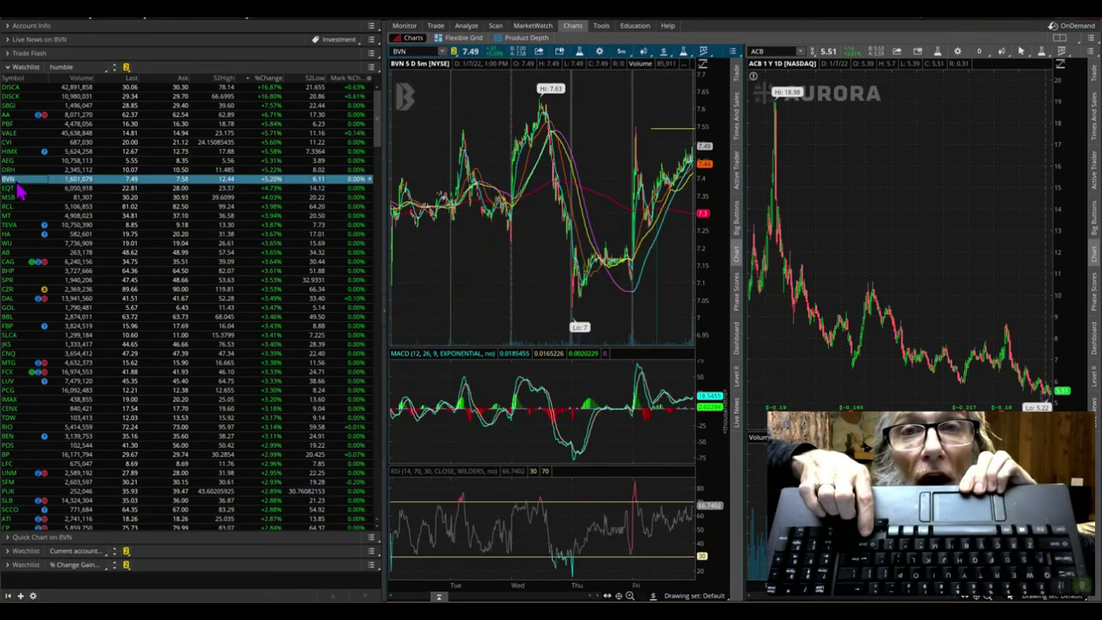
{"action": "key", "text": "Down"}
{"action": "key", "text": "Down"}
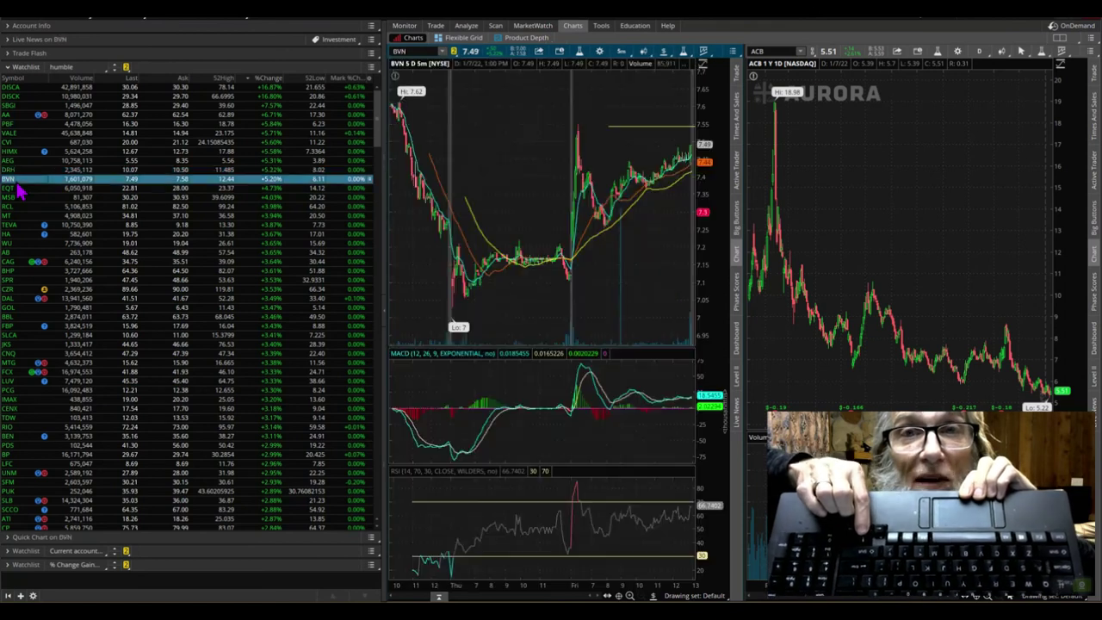
{"action": "key", "text": "Down"}
{"action": "key", "text": "Down"}
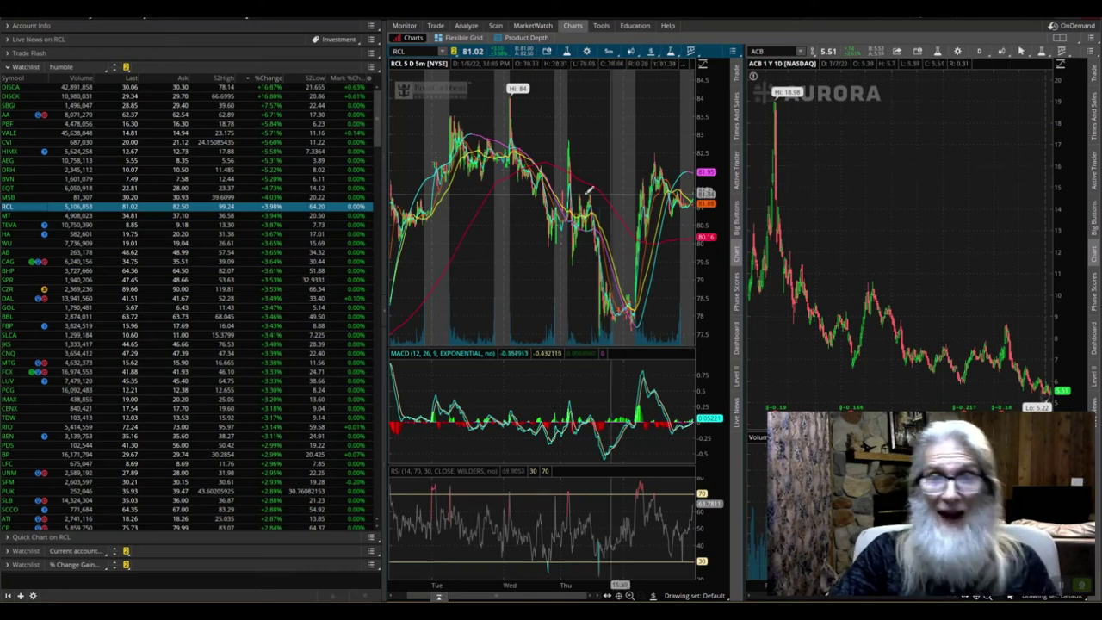
{"action": "left_click", "coordinate": [26, 217]}
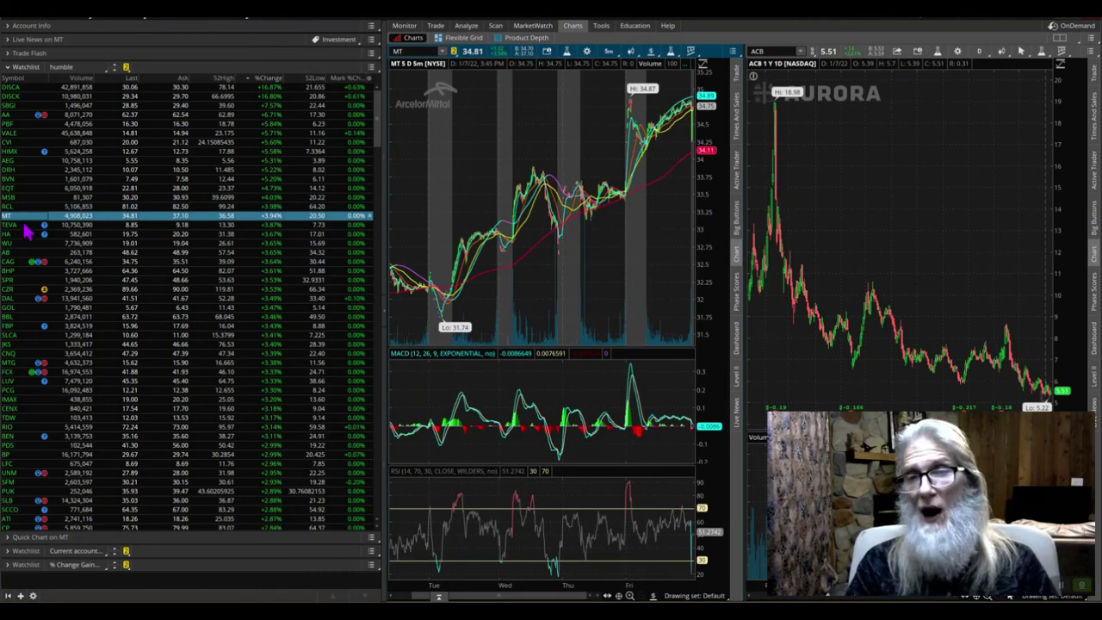
View the charts of TEVA, HA and WU from the humble watchlist in the linked chart.
{"action": "left_click", "coordinate": [26, 225]}
{"action": "left_click", "coordinate": [27, 233]}
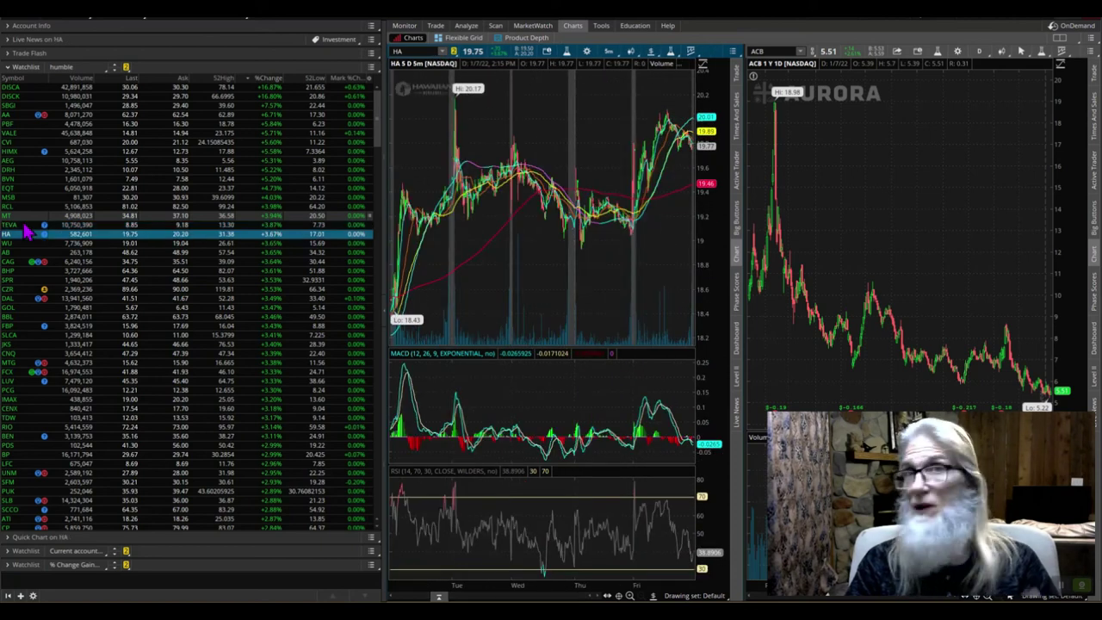
{"action": "key", "text": "Down"}
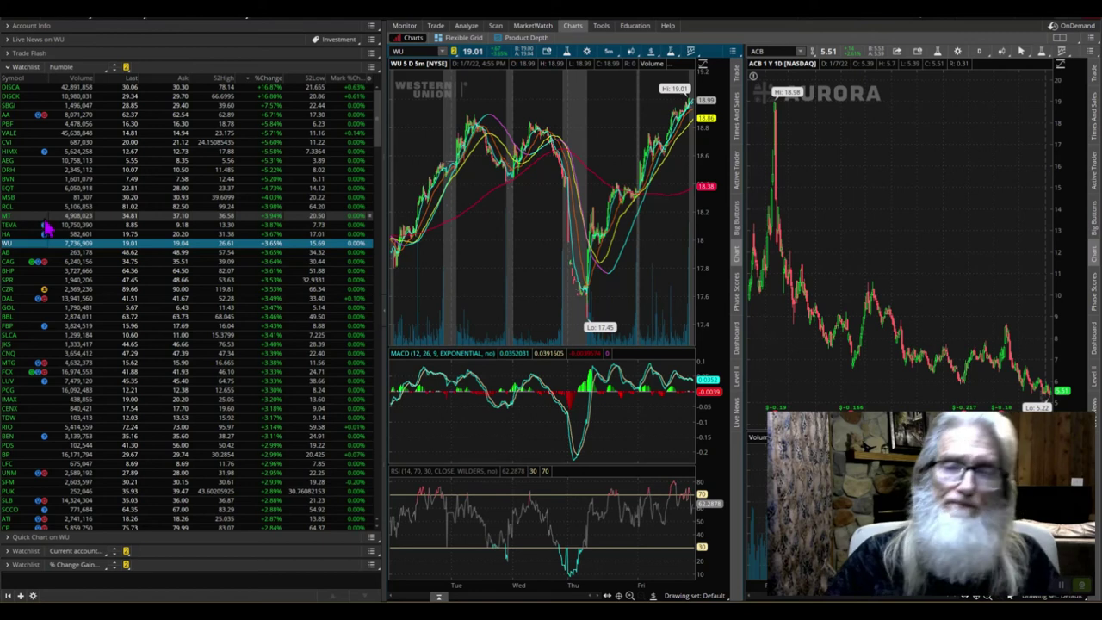
On the scan page, bring up saving of the humble scan query, accept the large symbol request, and cancel without saving.
{"action": "left_click", "coordinate": [496, 25]}
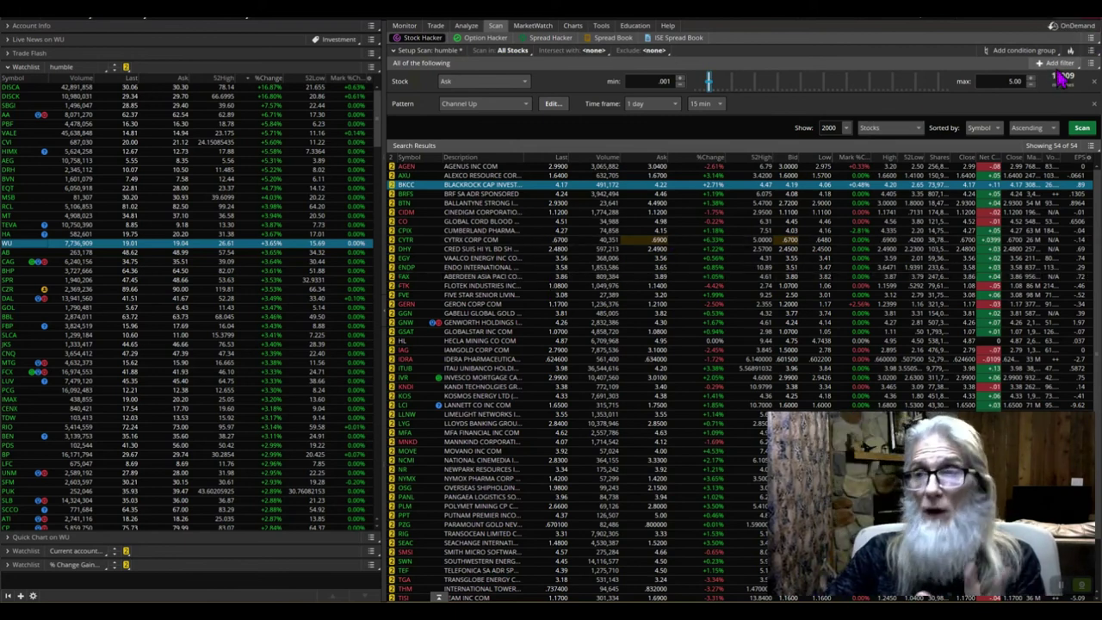
{"action": "left_click", "coordinate": [1091, 40]}
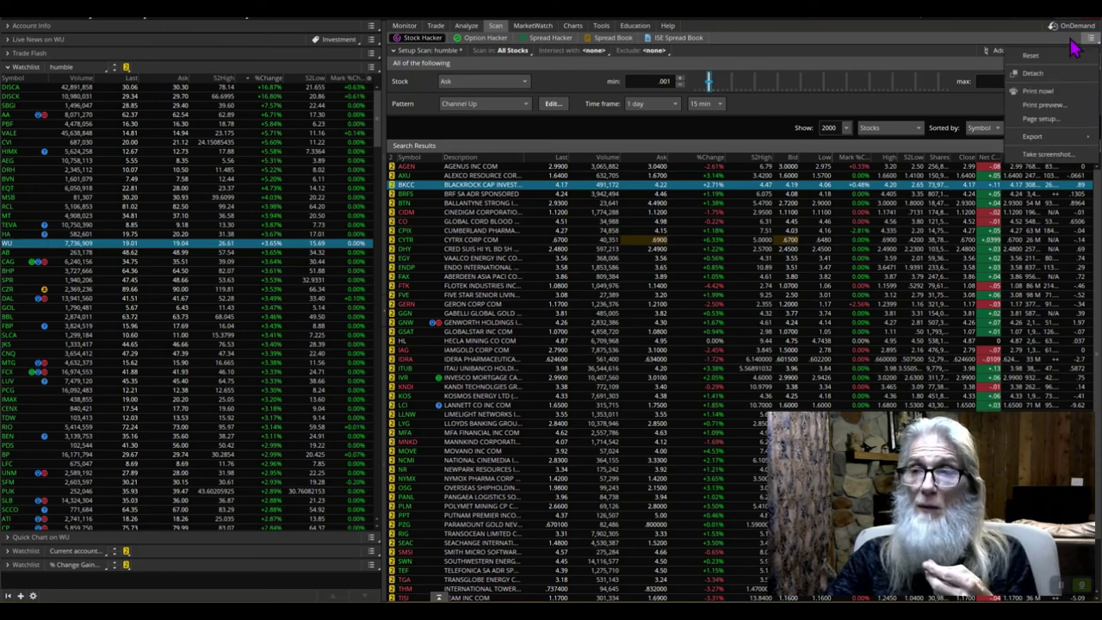
{"action": "left_click", "coordinate": [1090, 39]}
{"action": "left_click", "coordinate": [1091, 51]}
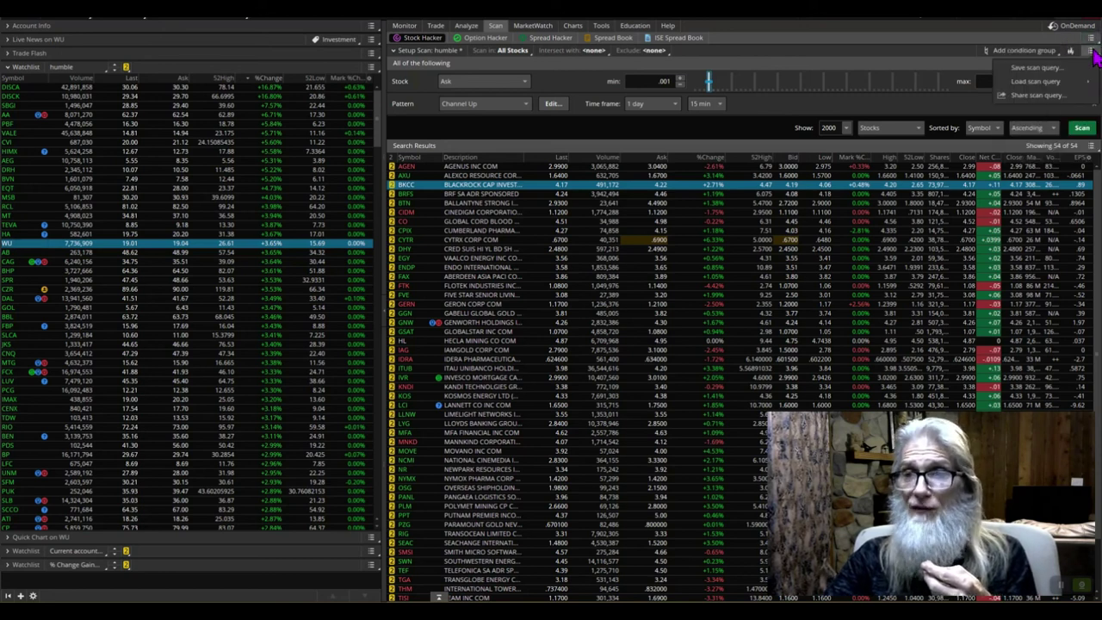
{"action": "left_click", "coordinate": [1049, 81]}
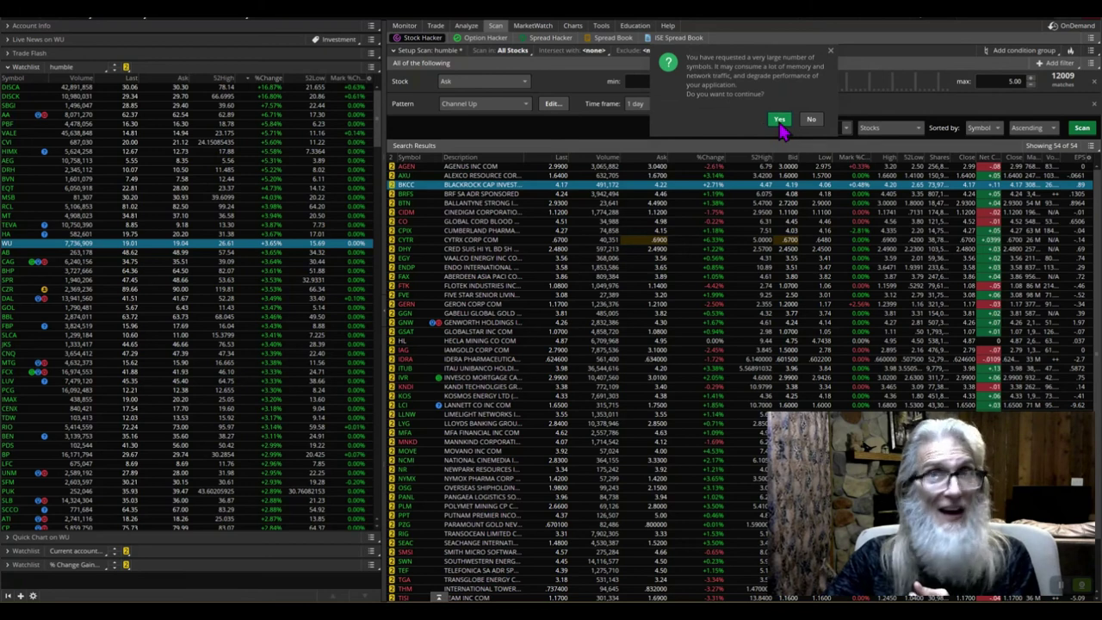
{"action": "left_click", "coordinate": [777, 122]}
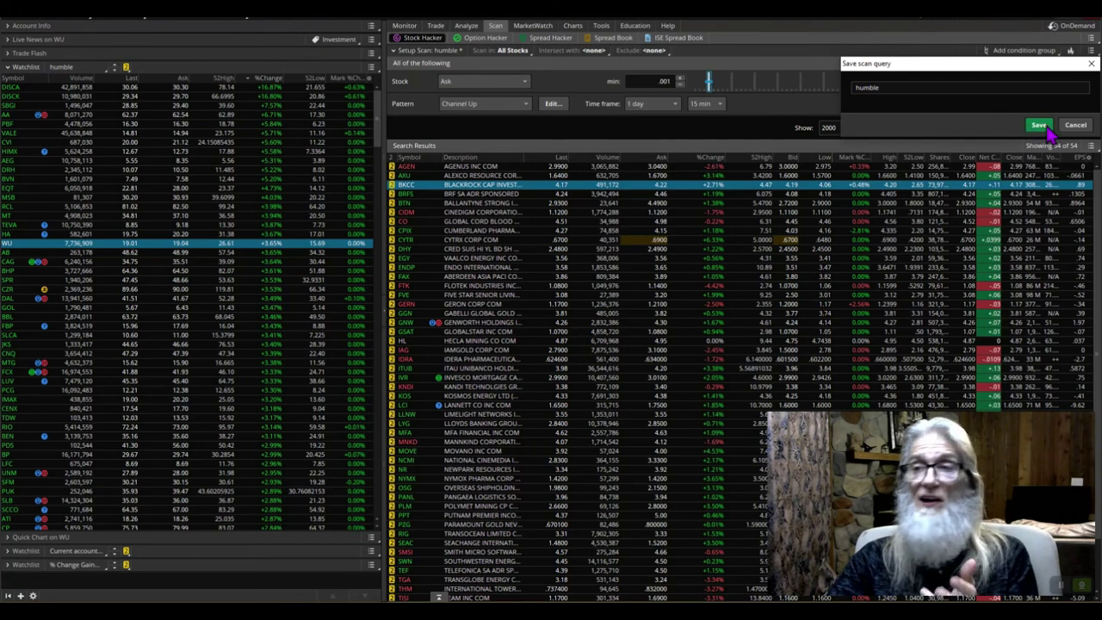
{"action": "left_click", "coordinate": [1075, 126]}
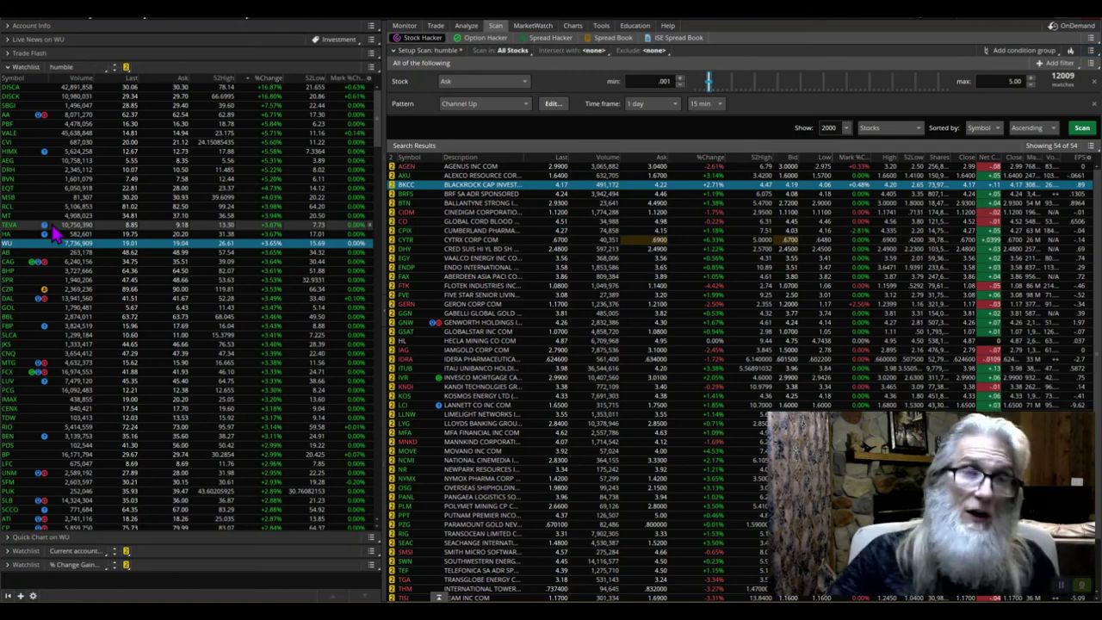
Switch the sidebar watchlist from humble to the personal MOMo list.
{"action": "left_click", "coordinate": [109, 68]}
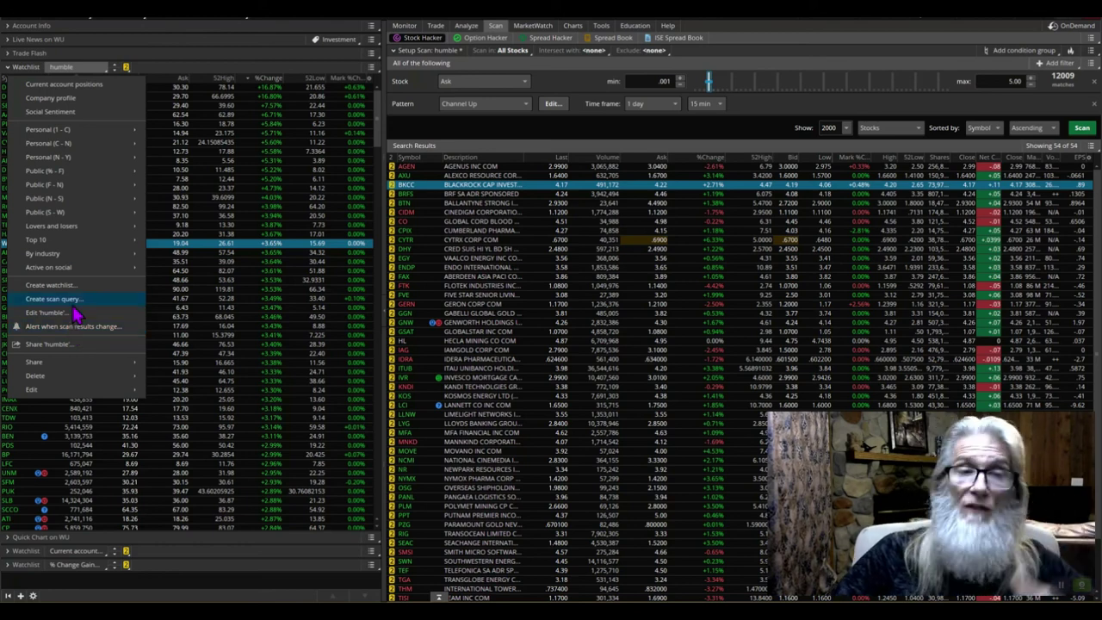
{"action": "mouse_move", "coordinate": [63, 129]}
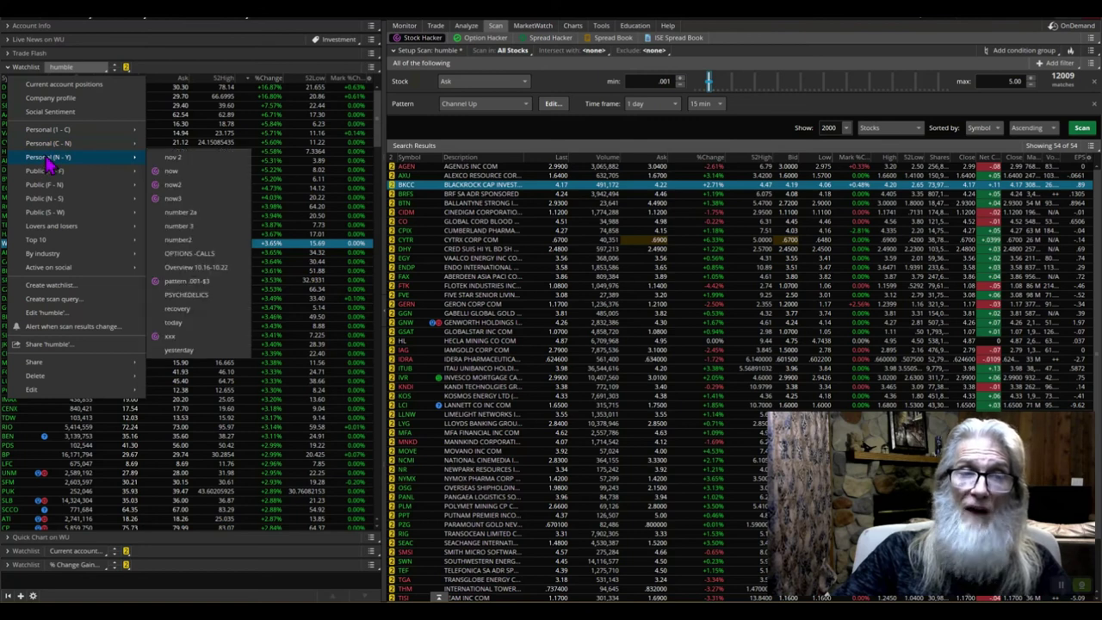
{"action": "mouse_move", "coordinate": [48, 148]}
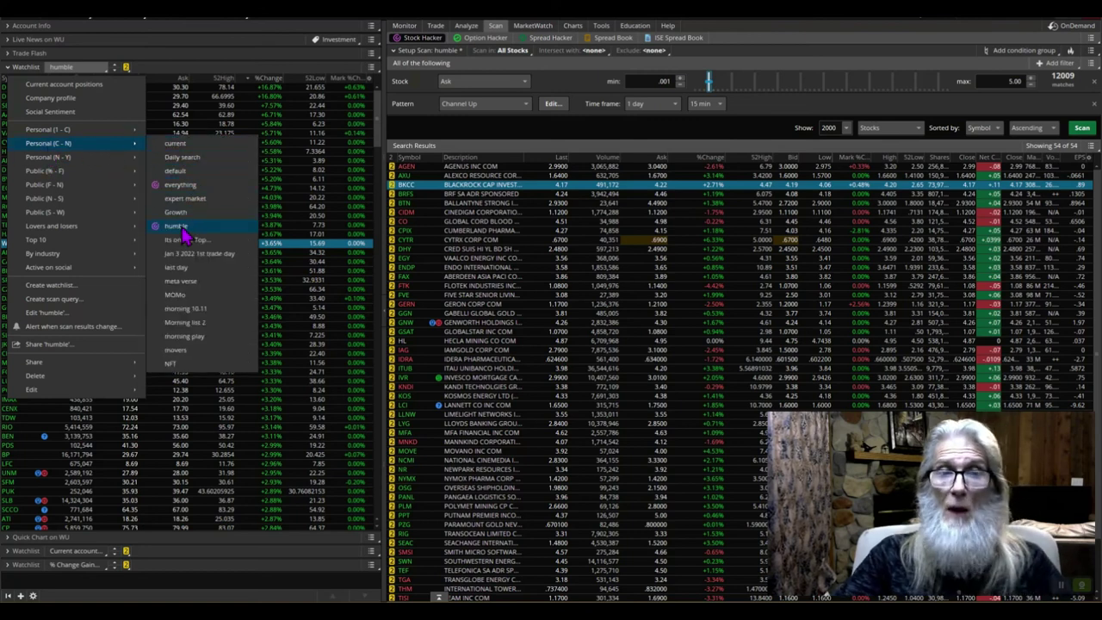
{"action": "left_click", "coordinate": [177, 297]}
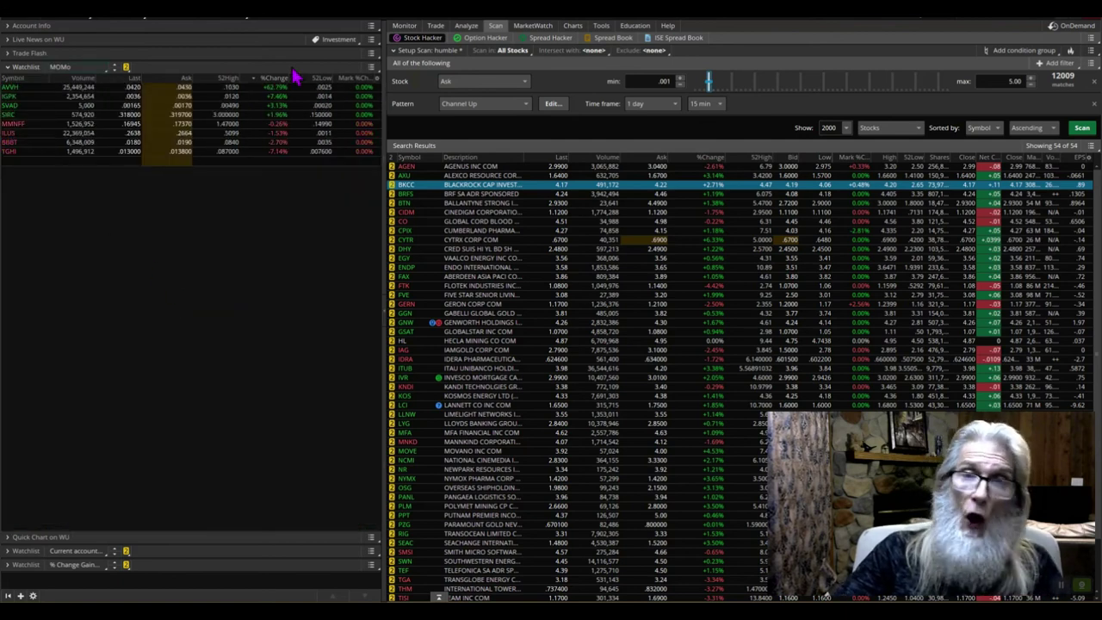
Return to the full-size charts, load AVVH from the MOMo watchlist, and examine its most recent price action more closely.
{"action": "left_click", "coordinate": [573, 28]}
{"action": "left_click", "coordinate": [11, 87]}
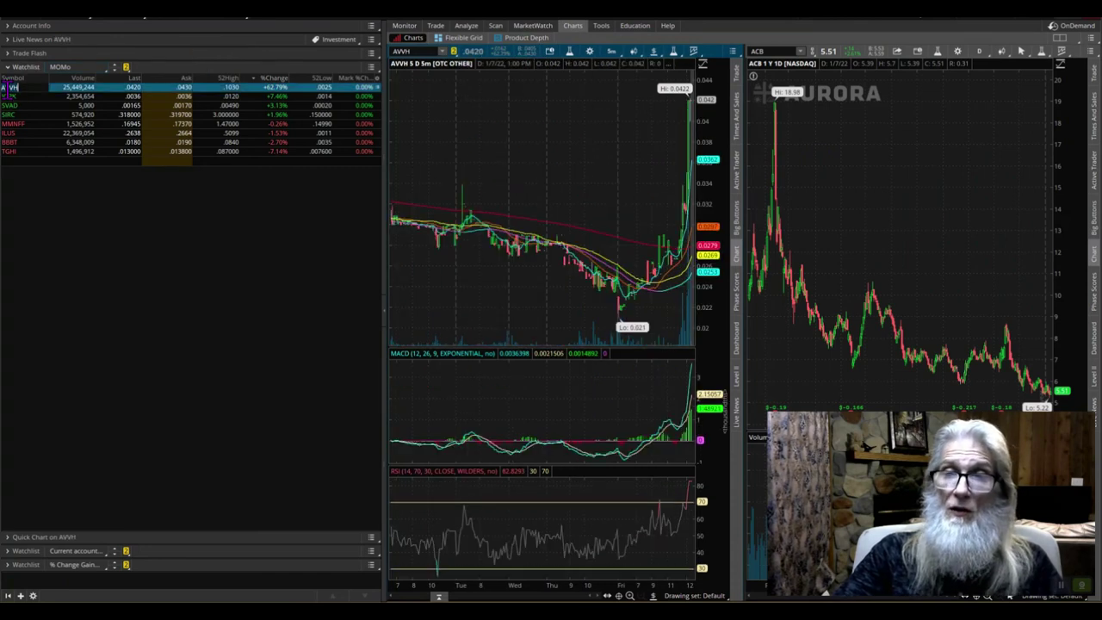
{"action": "left_click_drag", "start_coordinate": [684, 185], "coordinate": [573, 193]}
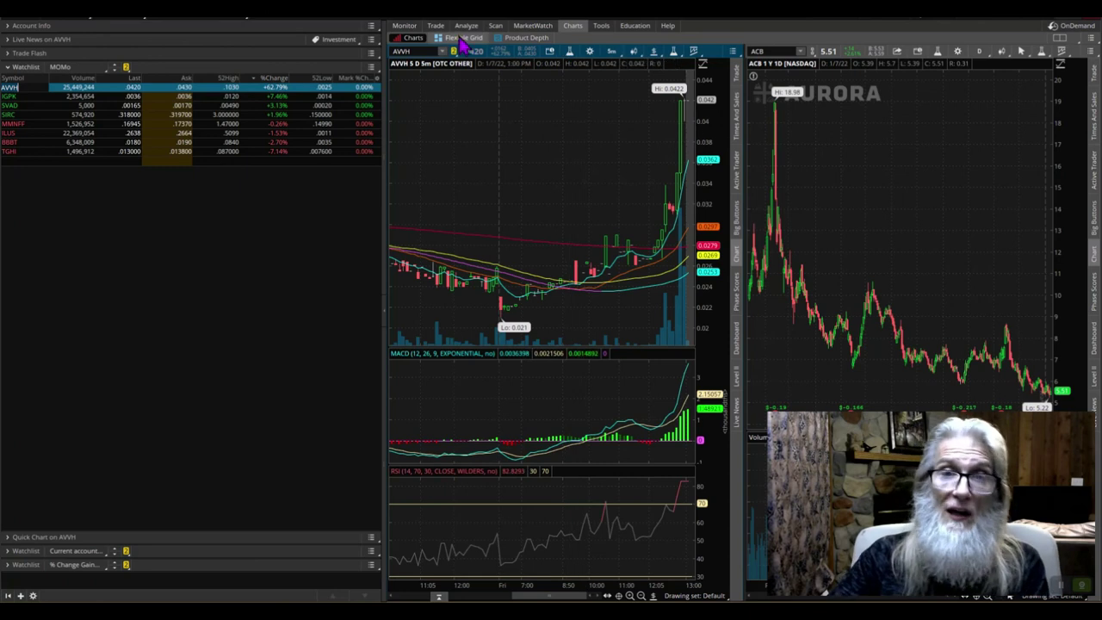
Back on the scan page, collapse the MOMo watchlist, expand the Quick Chart, and view the scan results CPIX and CYTR in it.
{"action": "left_click", "coordinate": [498, 25]}
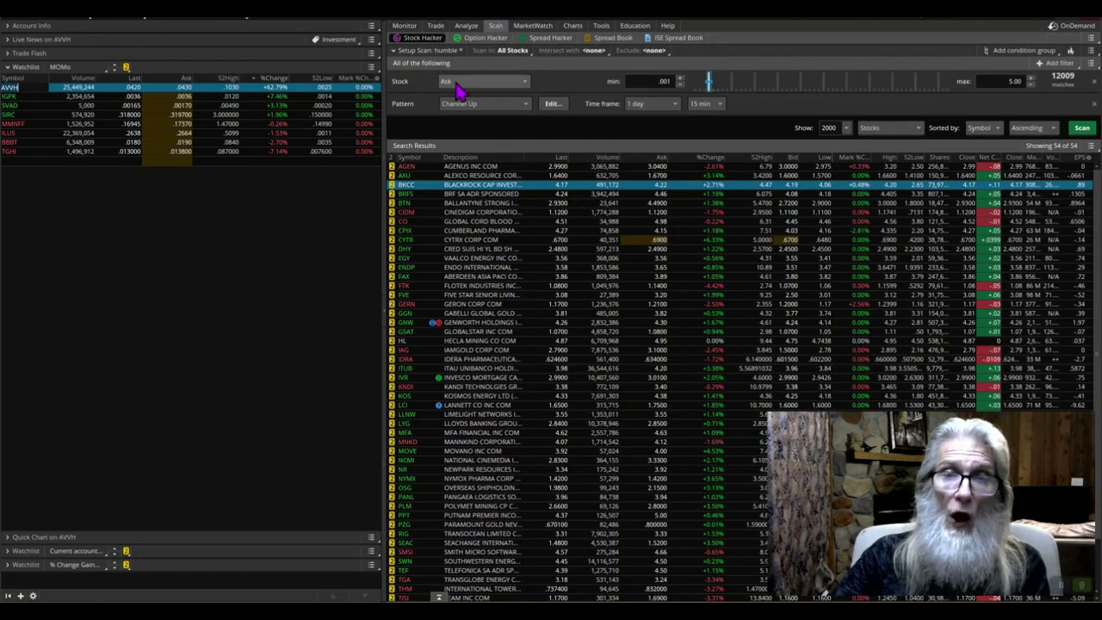
{"action": "left_click", "coordinate": [8, 67]}
{"action": "left_click", "coordinate": [11, 81]}
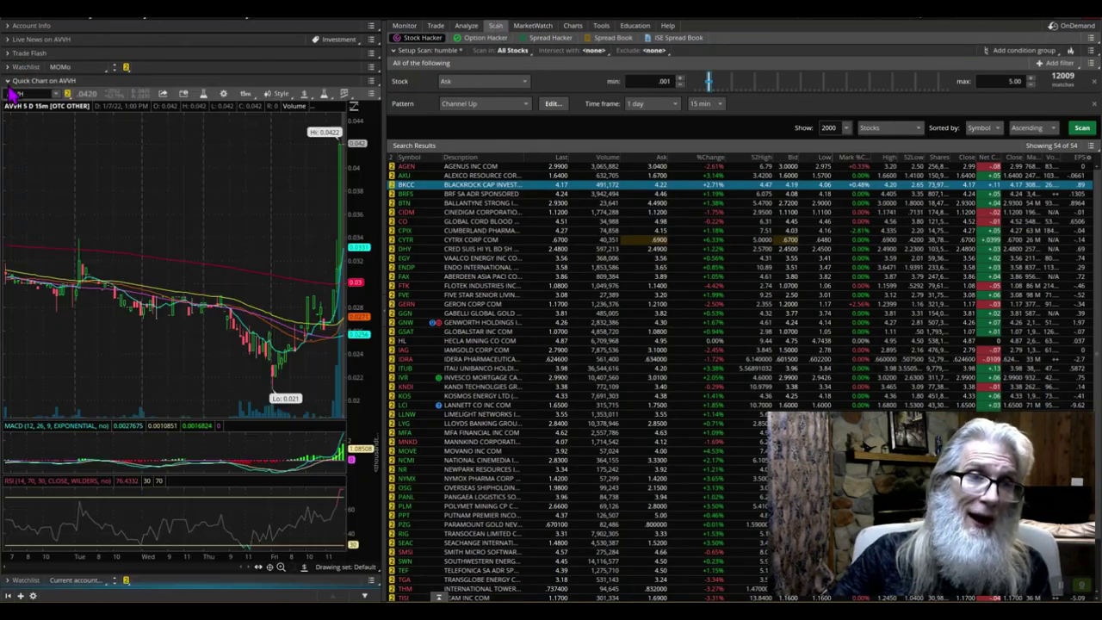
{"action": "left_click", "coordinate": [401, 231]}
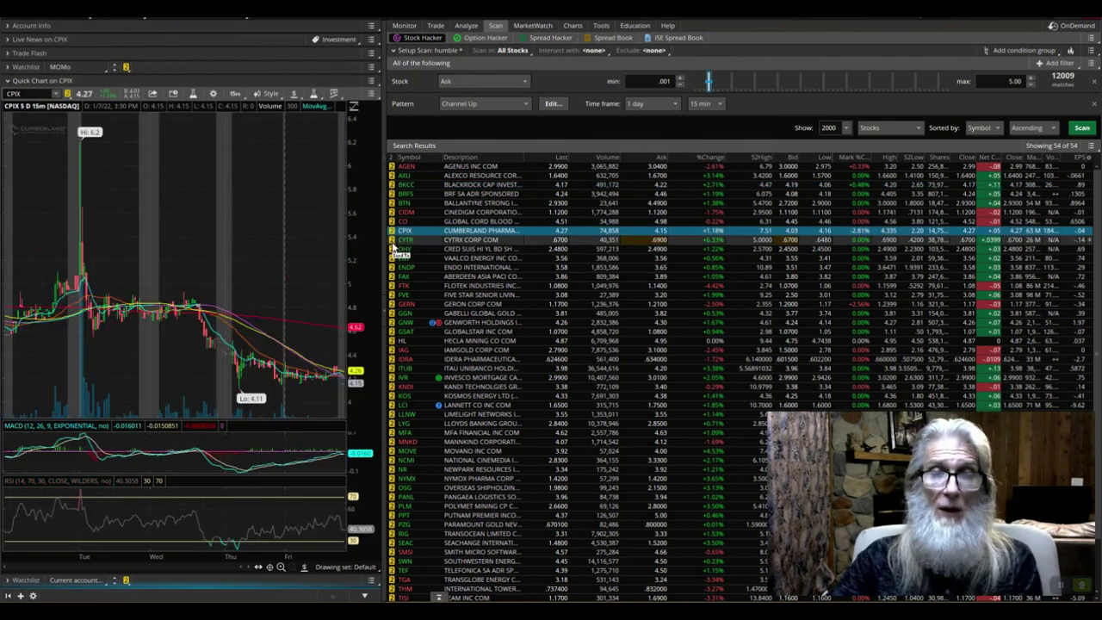
{"action": "left_click", "coordinate": [396, 241]}
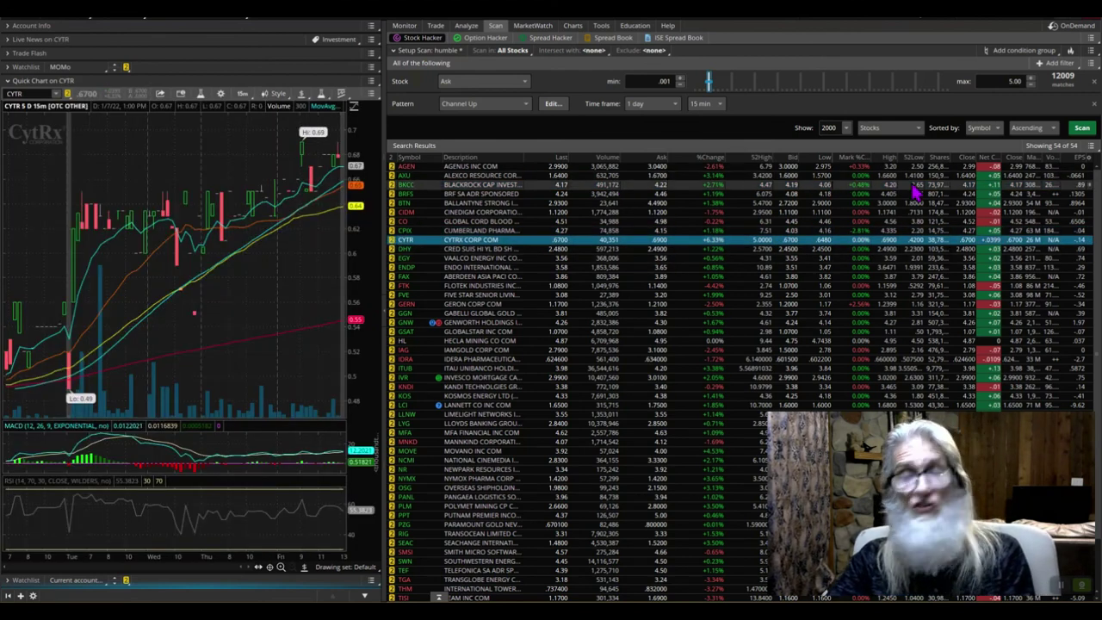